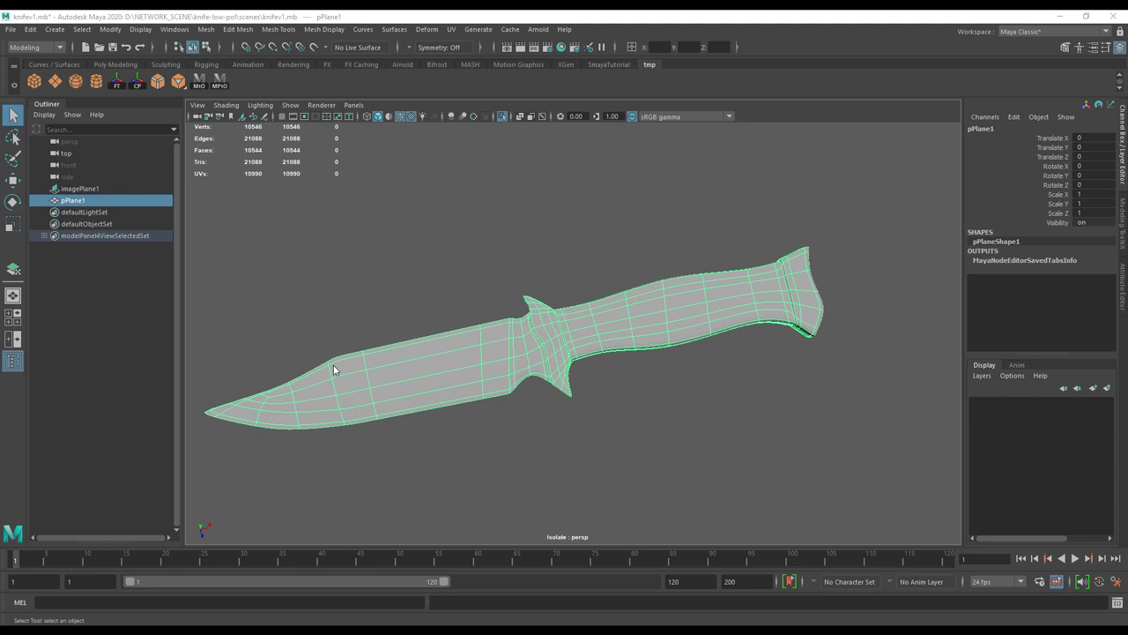
- Delete the construction history of the knife mesh and freeze its transformations
{"action": "mouse_move", "coordinate": [459, 403]}
{"action": "left_mouse_down", "text": "alt"}
{"action": "mouse_move", "coordinate": [472, 328]}
{"action": "mouse_move", "coordinate": [498, 300]}
{"action": "mouse_move", "coordinate": [529, 315]}
{"action": "mouse_move", "coordinate": [461, 385]}
{"action": "left_mouse_up", "text": "alt"}
{"action": "middle_click_drag", "start_coordinate": [461, 385], "coordinate": [481, 361], "text": "alt"}
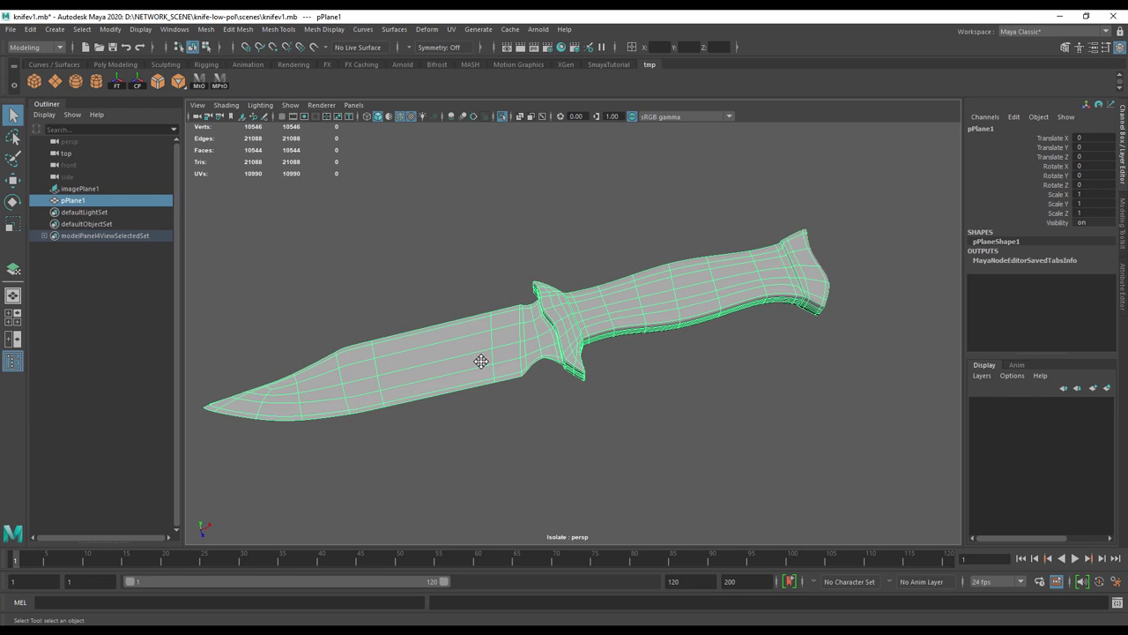
{"action": "left_click", "coordinate": [31, 34]}
{"action": "mouse_move", "coordinate": [88, 167]}
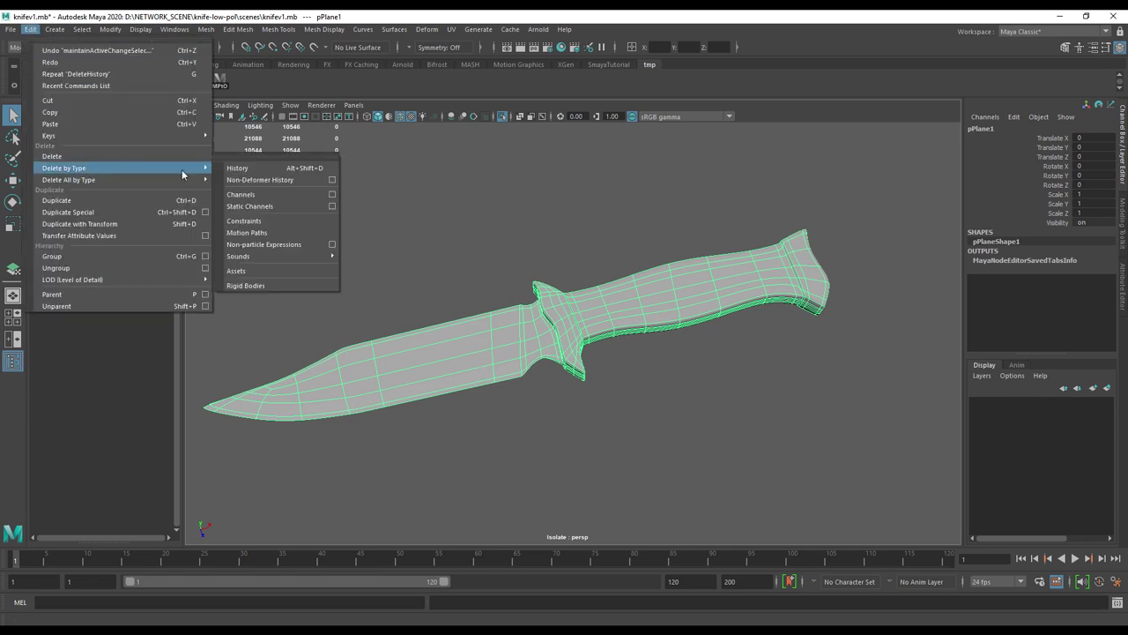
{"action": "left_click", "coordinate": [265, 164]}
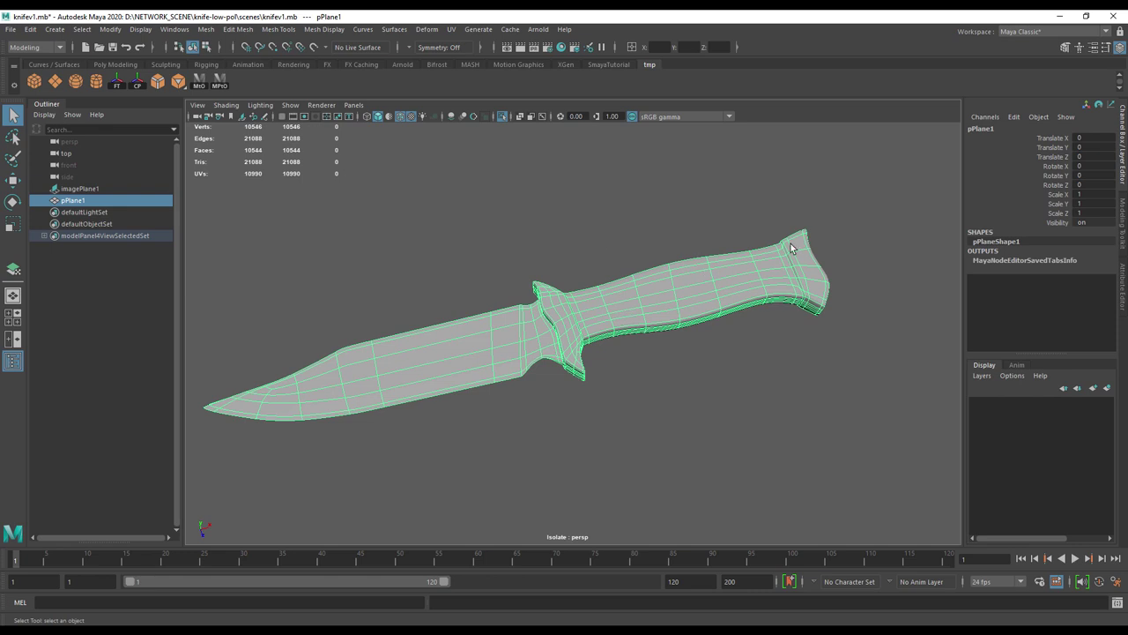
{"action": "left_click", "coordinate": [119, 34]}
{"action": "left_click", "coordinate": [150, 82]}
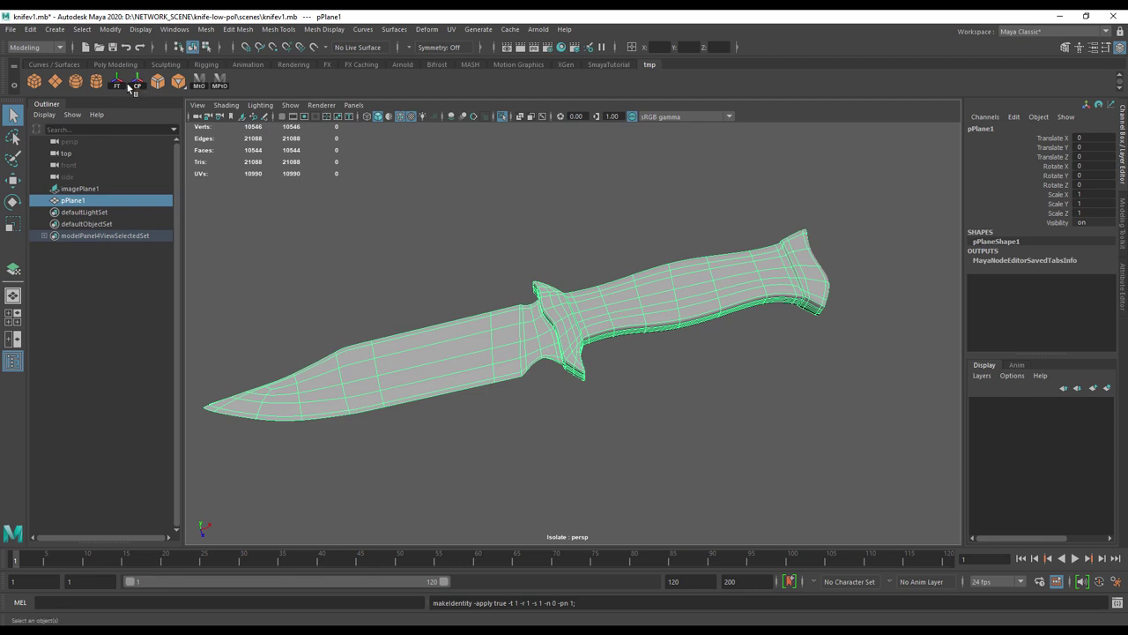
- Switch to the UV Editing workspace and widen the perspective view beside the UV editor
{"action": "left_click_drag", "start_coordinate": [509, 342], "coordinate": [560, 369], "text": "alt"}
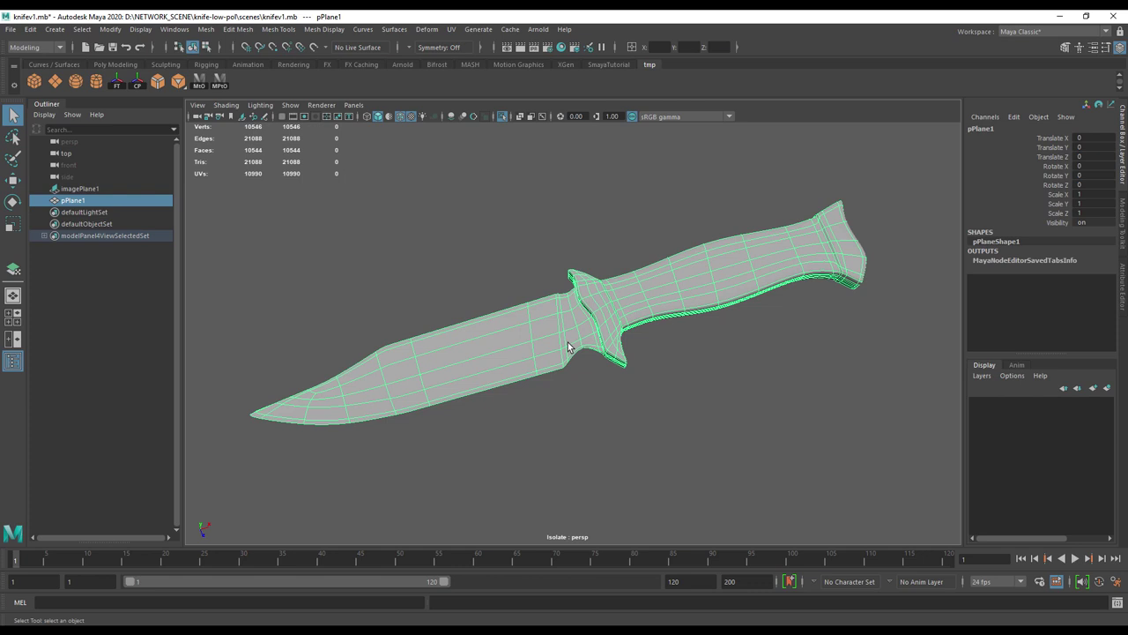
{"action": "left_click", "coordinate": [1047, 32]}
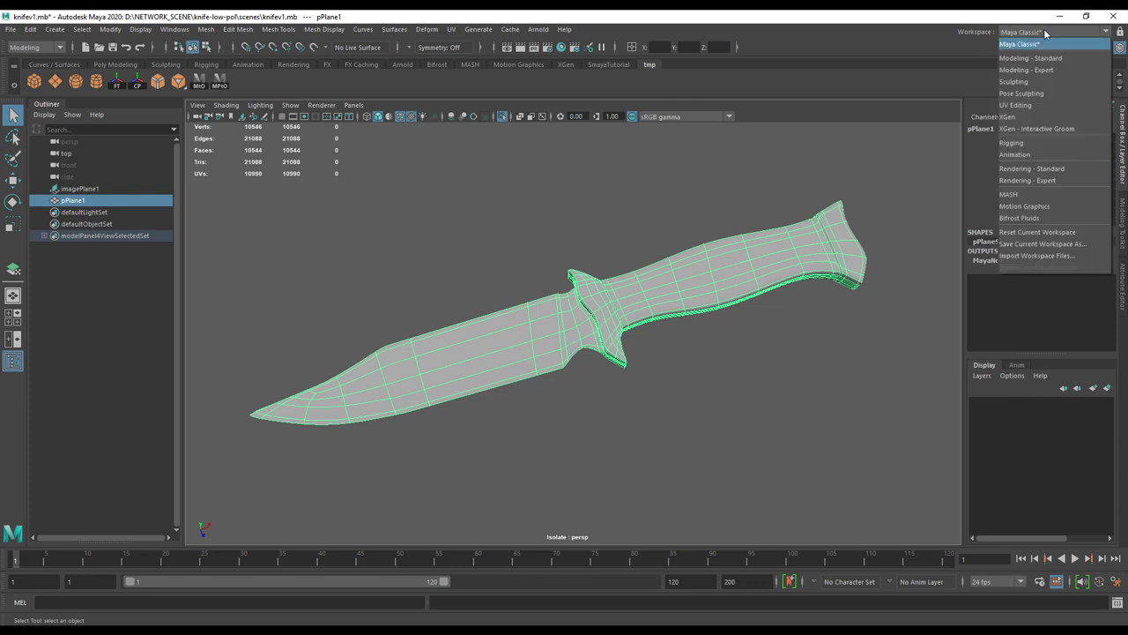
{"action": "left_click", "coordinate": [1040, 105]}
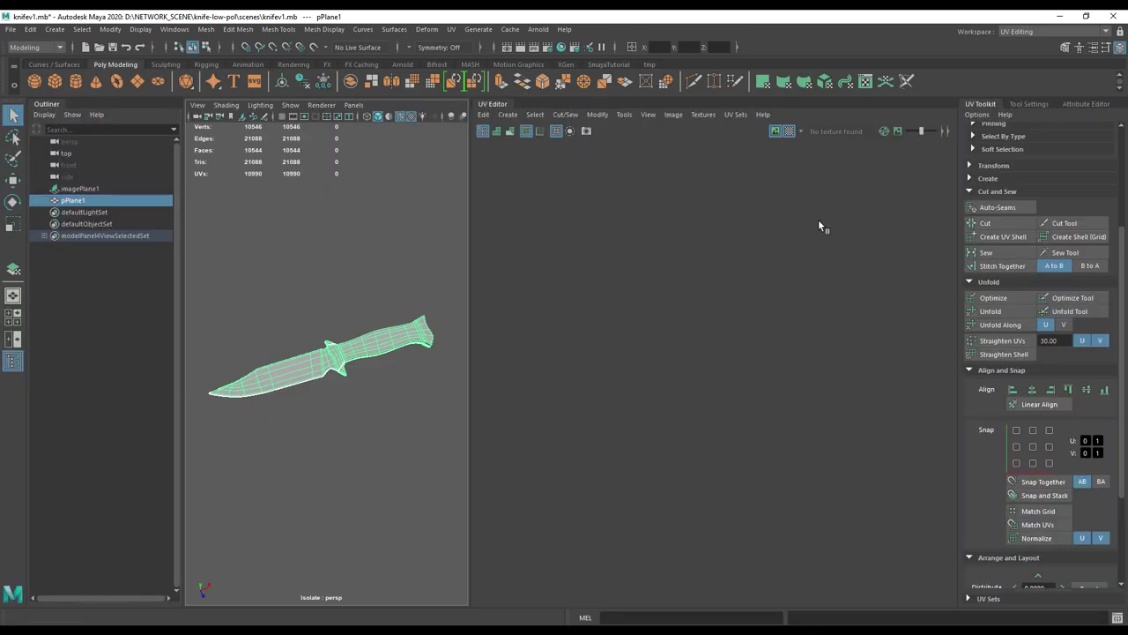
{"action": "scroll", "coordinate": [340, 339], "scroll_direction": "up", "scroll_amount": 10}
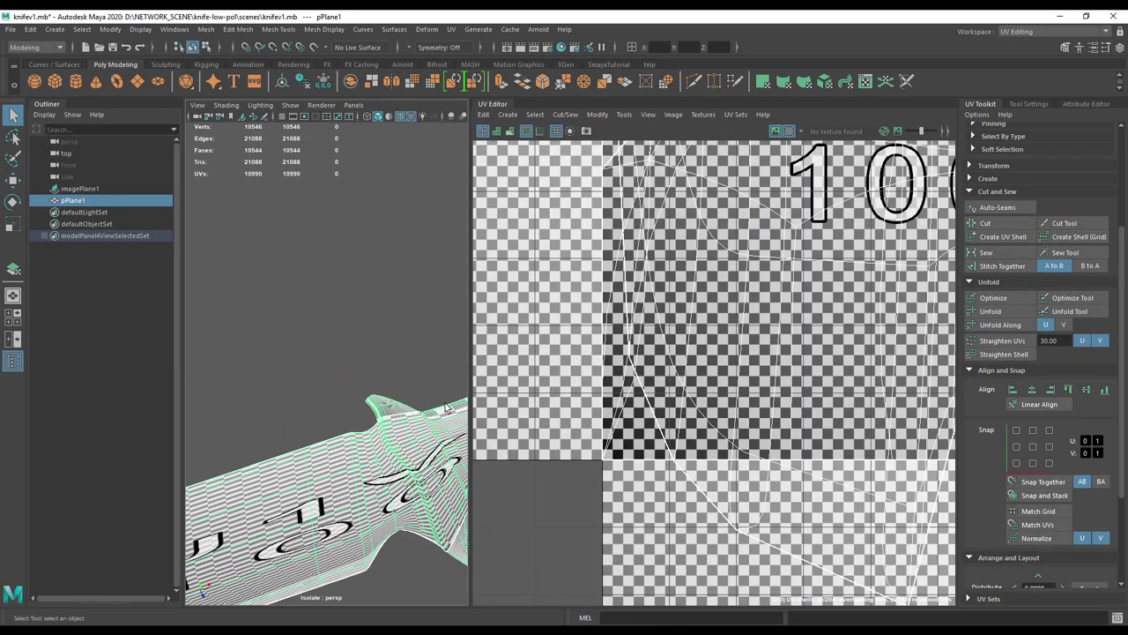
{"action": "left_click_drag", "start_coordinate": [372, 304], "coordinate": [287, 386], "text": "alt"}
{"action": "middle_click_drag", "start_coordinate": [287, 386], "coordinate": [335, 361], "text": "alt"}
{"action": "scroll", "coordinate": [607, 333], "scroll_direction": "down", "scroll_amount": 6}
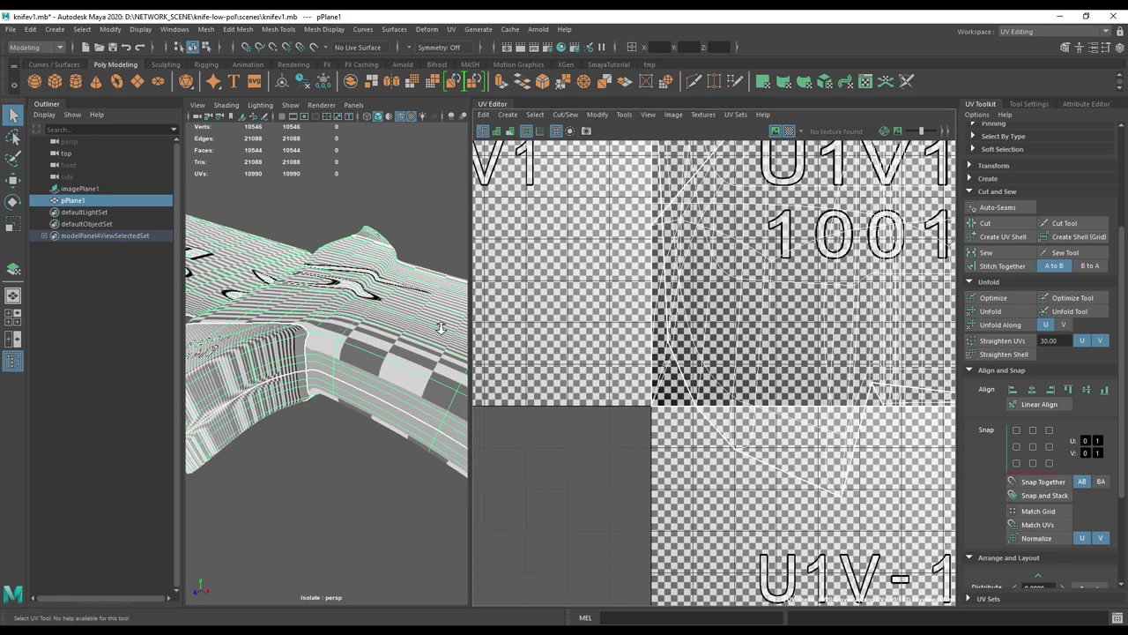
{"action": "middle_click_drag", "start_coordinate": [605, 333], "coordinate": [566, 377], "text": "alt"}
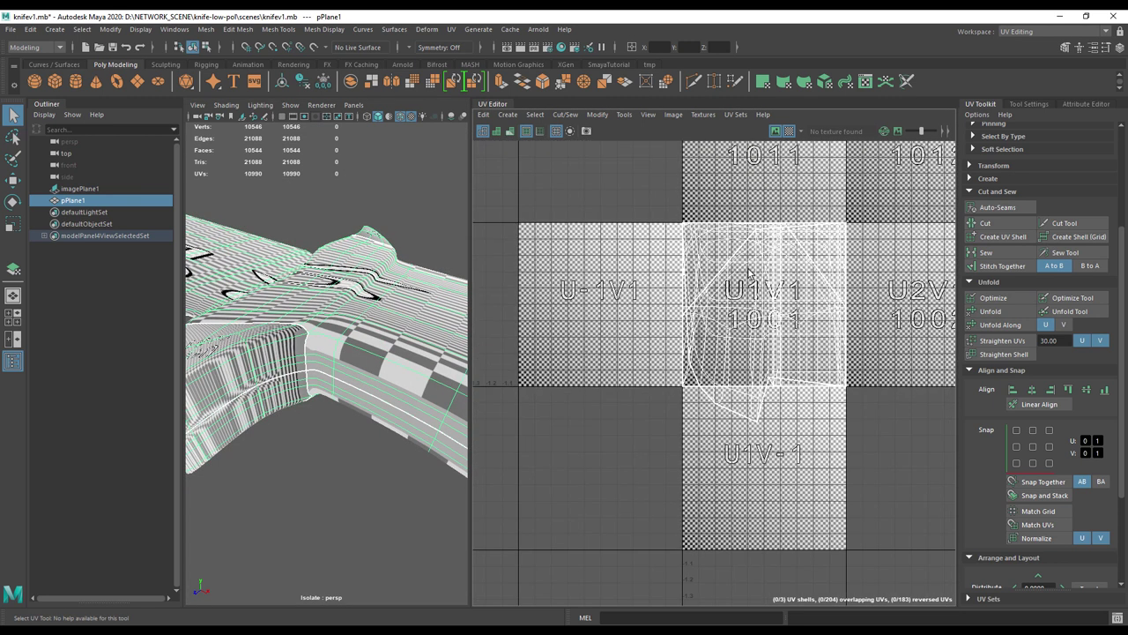
{"action": "mouse_move", "coordinate": [387, 329]}
{"action": "left_mouse_down", "text": "alt"}
{"action": "mouse_move", "coordinate": [383, 360]}
{"action": "mouse_move", "coordinate": [370, 335]}
{"action": "mouse_move", "coordinate": [390, 316]}
{"action": "left_mouse_up", "text": "alt"}
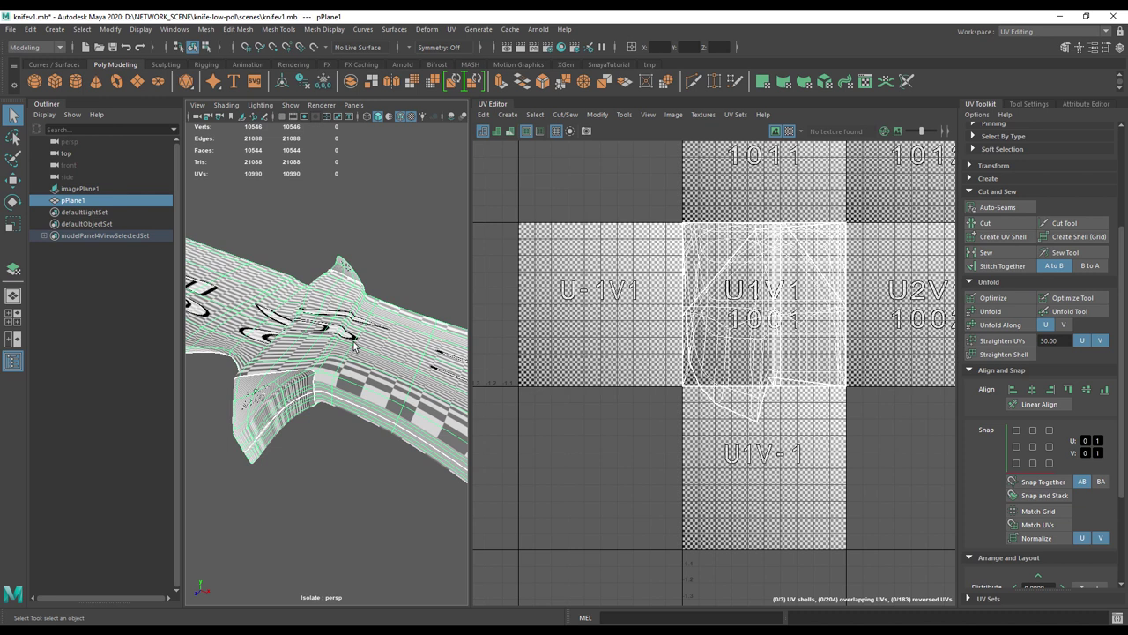
{"action": "left_click_drag", "start_coordinate": [469, 303], "coordinate": [610, 314]}
- Delete all existing UVs from the knife mesh
{"action": "right_click_drag", "start_coordinate": [444, 328], "coordinate": [317, 339], "text": "alt"}
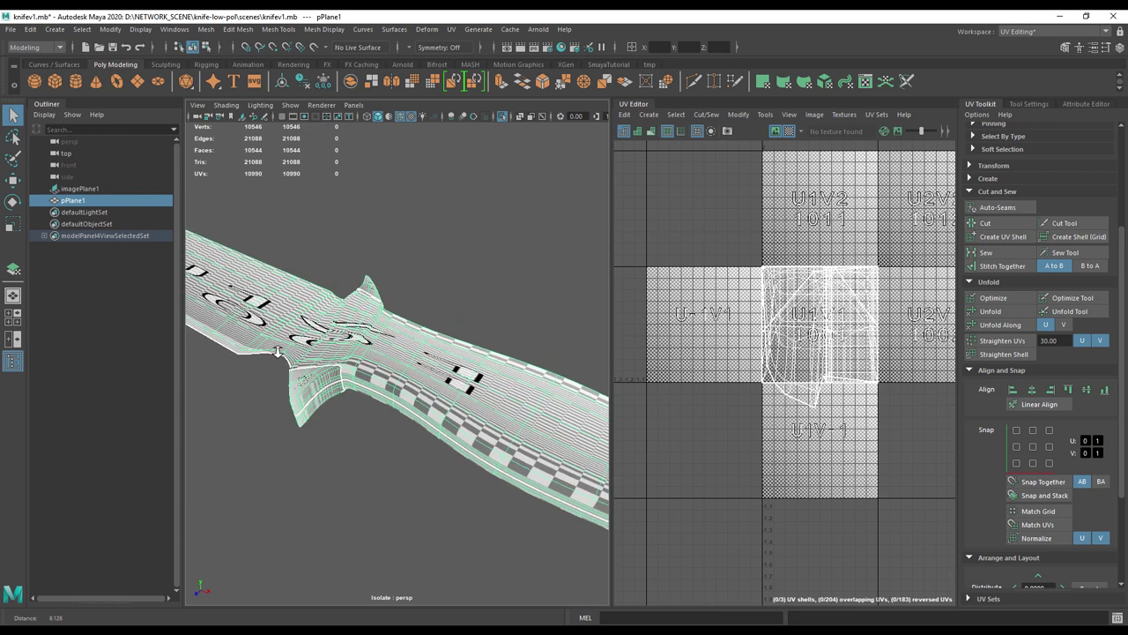
{"action": "left_click_drag", "start_coordinate": [318, 340], "coordinate": [269, 367], "text": "alt"}
{"action": "middle_click_drag", "start_coordinate": [347, 359], "coordinate": [307, 307], "text": "alt"}
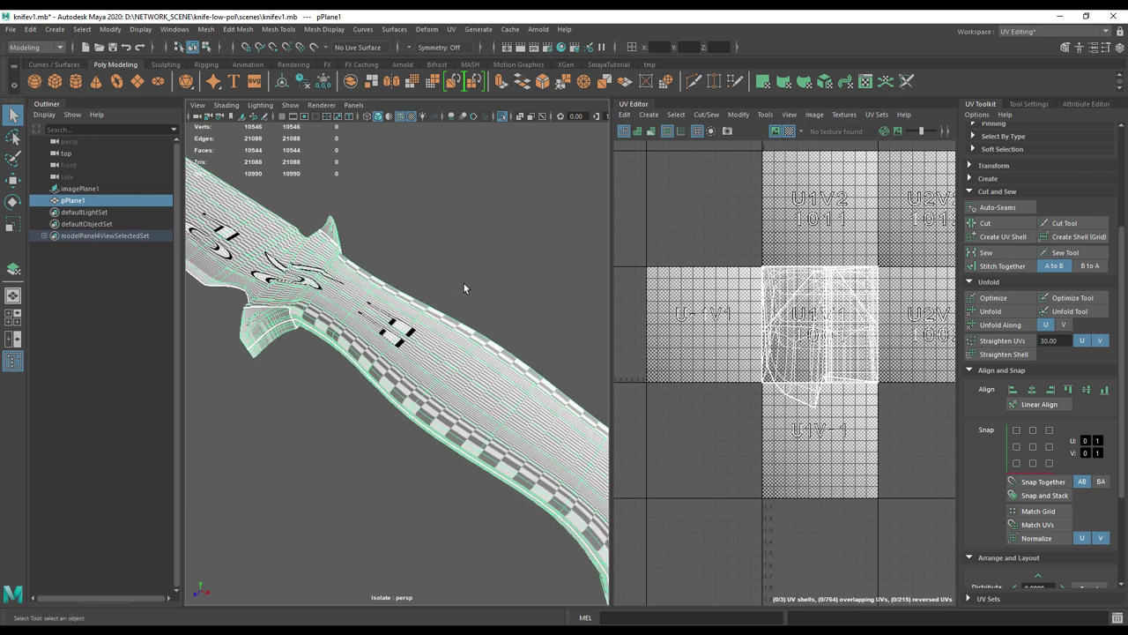
{"action": "key", "text": "space"}
{"action": "left_click", "coordinate": [571, 309]}
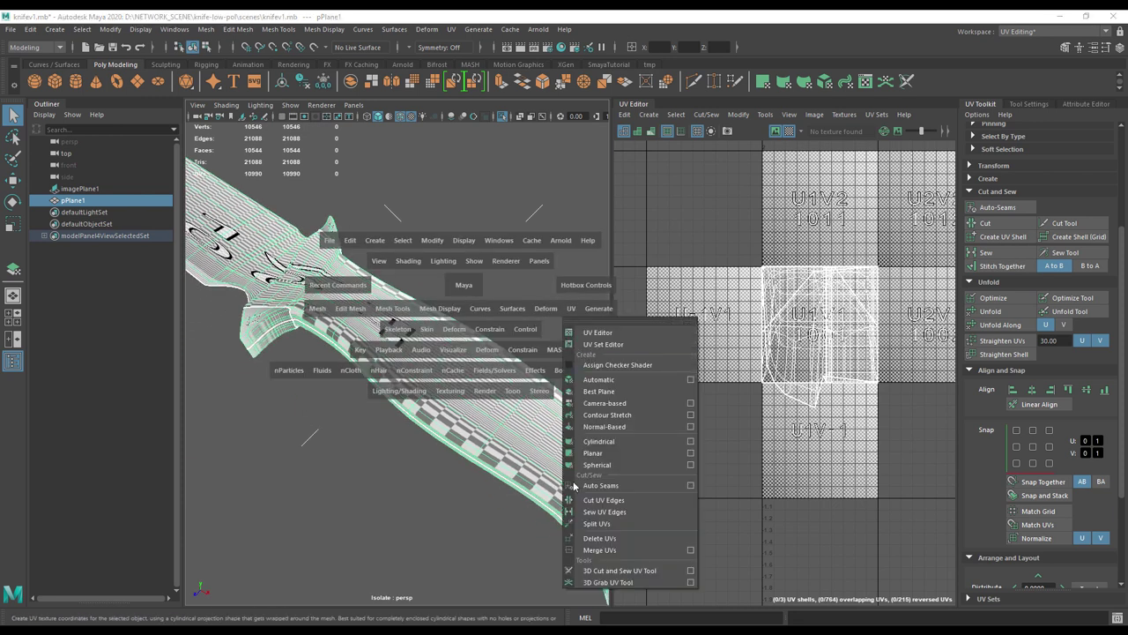
{"action": "left_click", "coordinate": [596, 535]}
- Create a Best Plane UV projection for the whole knife, using a flat face on the side of the handle to define the plane
{"action": "left_click_drag", "start_coordinate": [521, 476], "coordinate": [335, 398], "text": "alt"}
{"action": "left_click_drag", "start_coordinate": [448, 398], "coordinate": [373, 429], "text": "alt"}
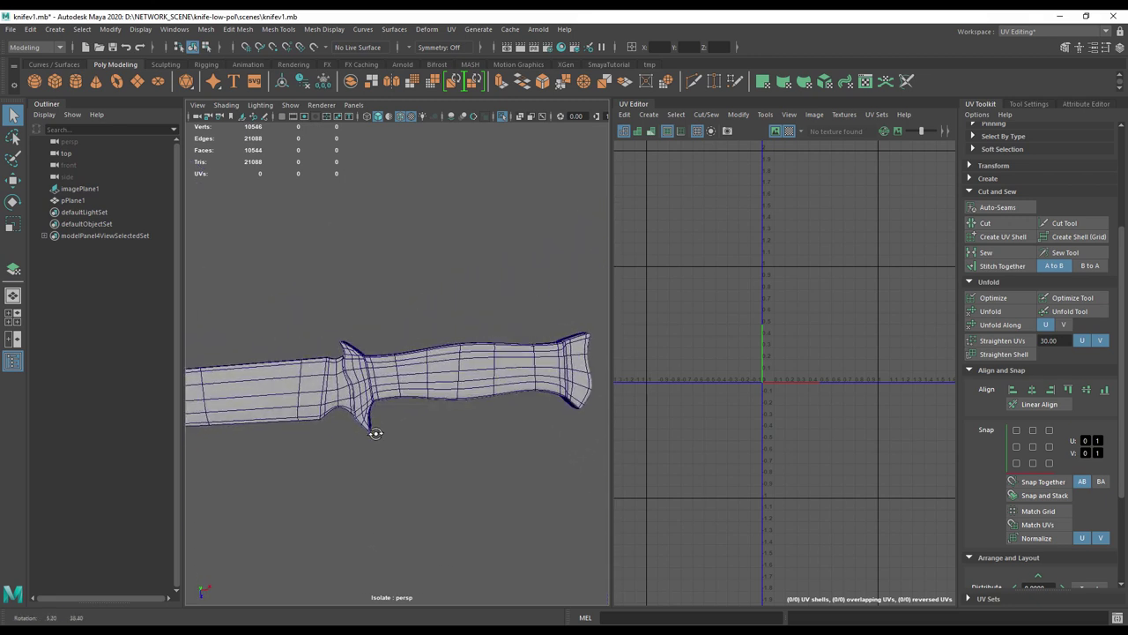
{"action": "middle_click_drag", "start_coordinate": [385, 407], "coordinate": [323, 366], "text": "alt"}
{"action": "left_click_drag", "start_coordinate": [370, 380], "coordinate": [355, 330], "text": "alt"}
{"action": "right_click_drag", "start_coordinate": [355, 330], "coordinate": [441, 397], "text": "alt"}
{"action": "left_click_drag", "start_coordinate": [441, 397], "coordinate": [424, 369], "text": "alt"}
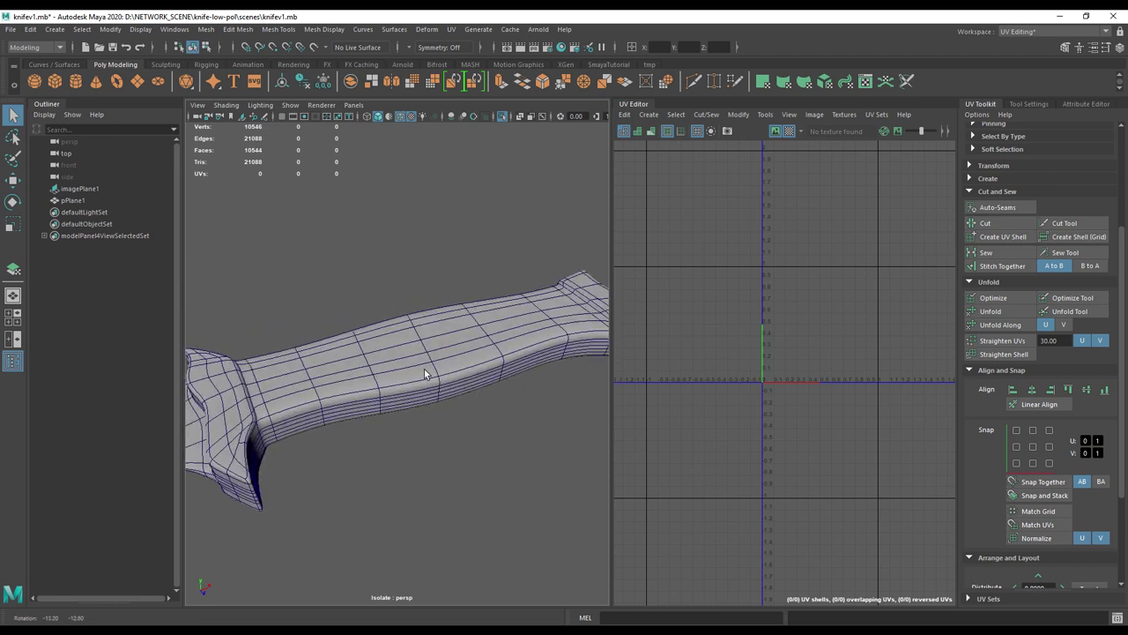
{"action": "key", "text": "space"}
{"action": "left_click", "coordinate": [550, 362]}
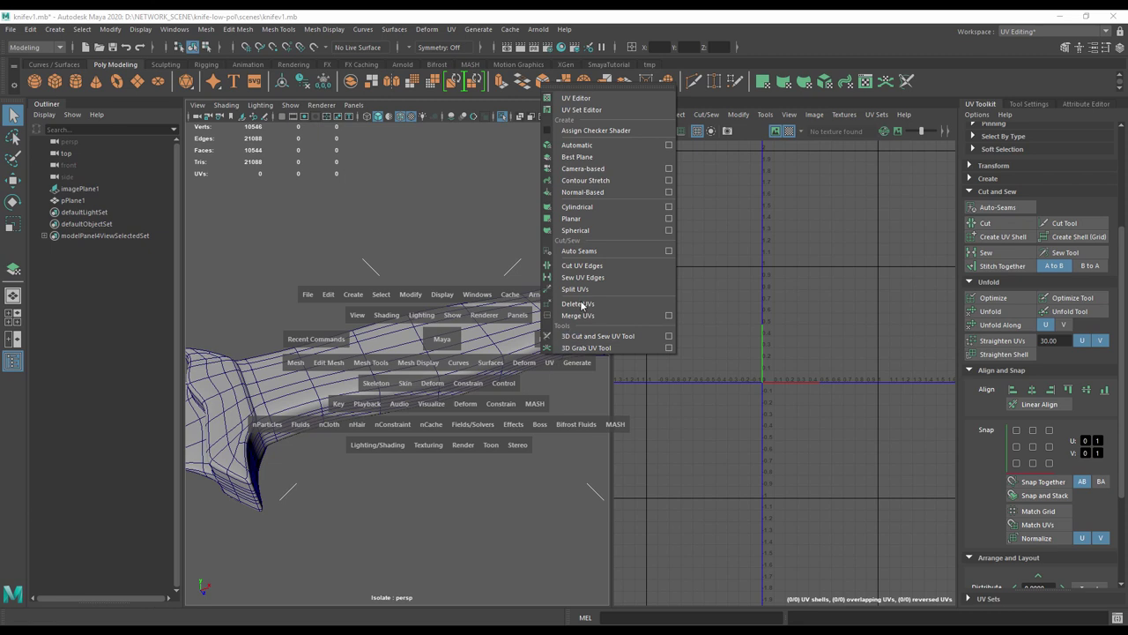
{"action": "left_click", "coordinate": [605, 156]}
{"action": "left_click", "coordinate": [401, 357]}
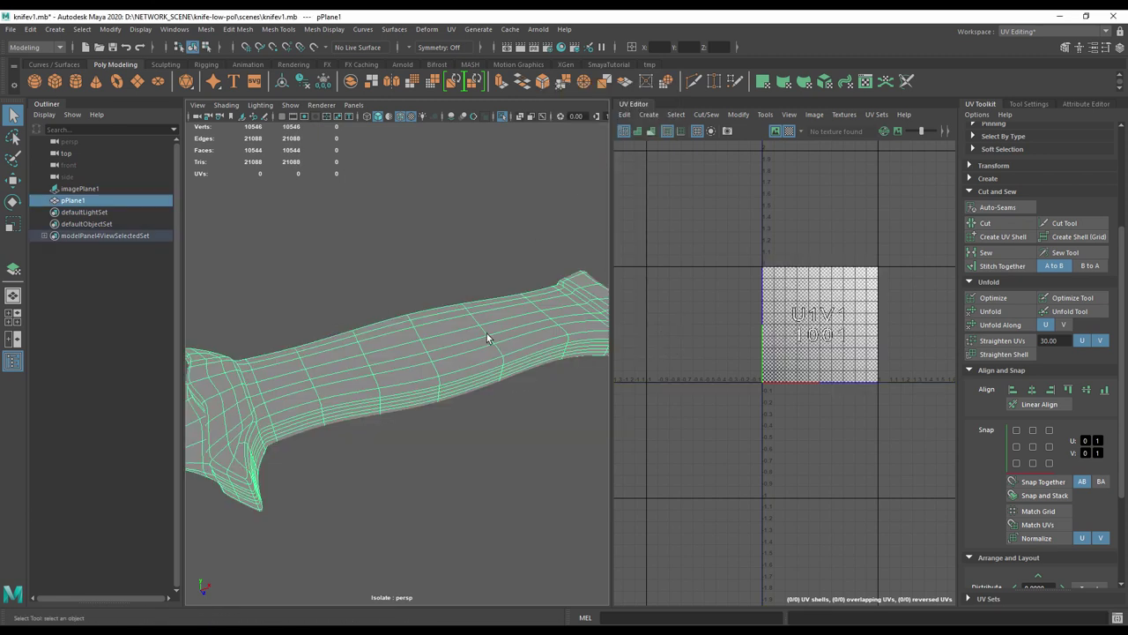
{"action": "key", "text": "space"}
{"action": "left_click", "coordinate": [593, 334]}
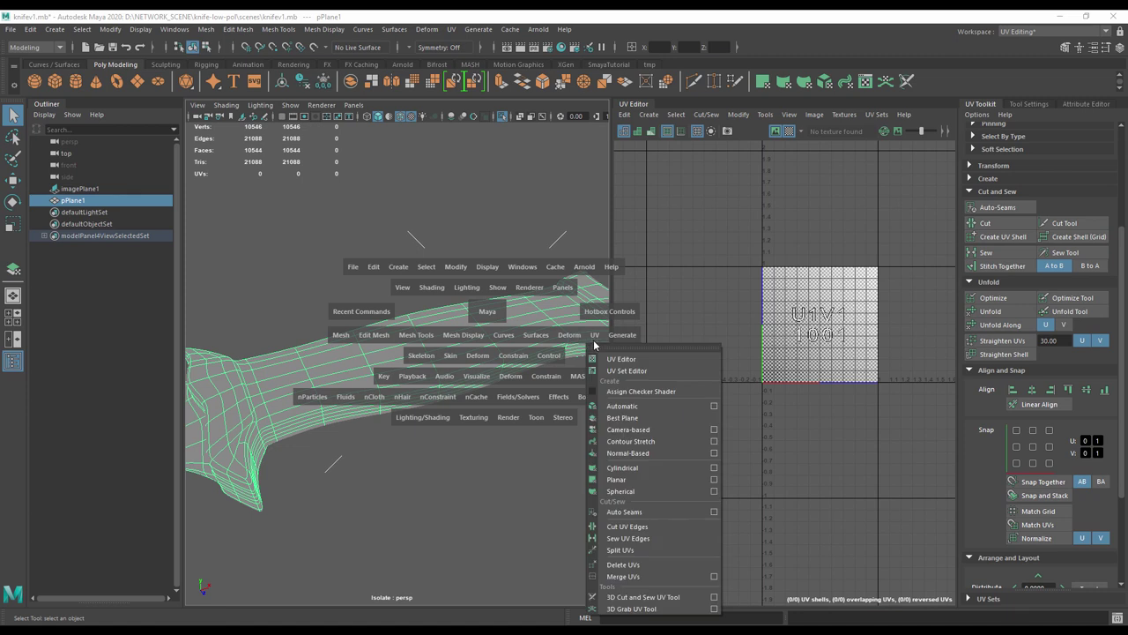
{"action": "left_click", "coordinate": [623, 417]}
{"action": "left_click", "coordinate": [412, 350]}
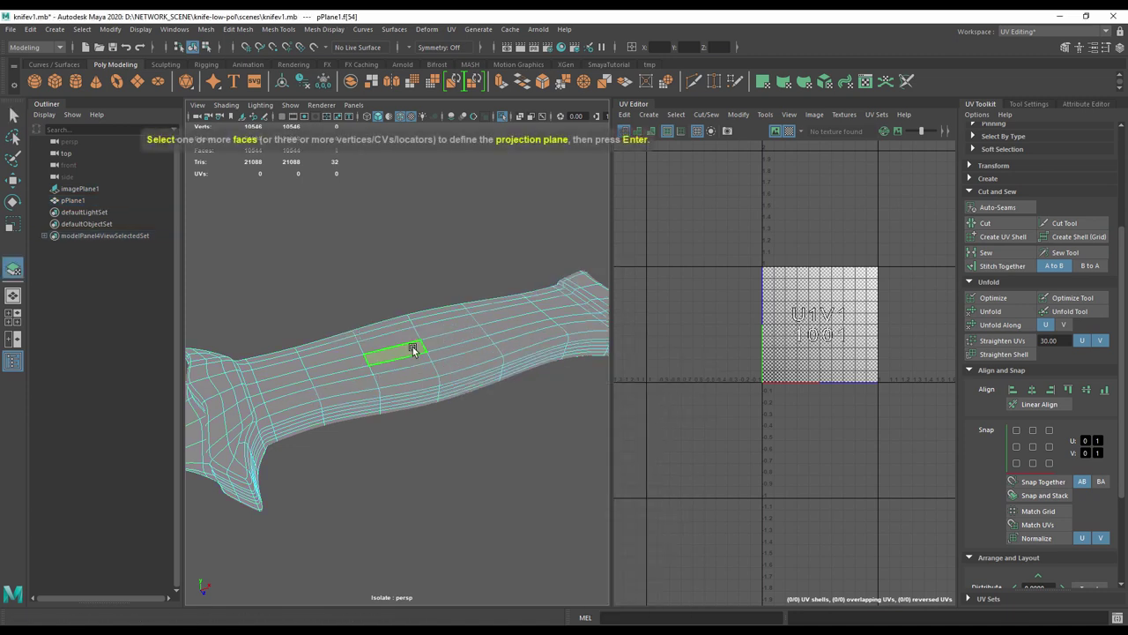
{"action": "left_click_drag", "start_coordinate": [391, 377], "coordinate": [389, 398], "text": "alt"}
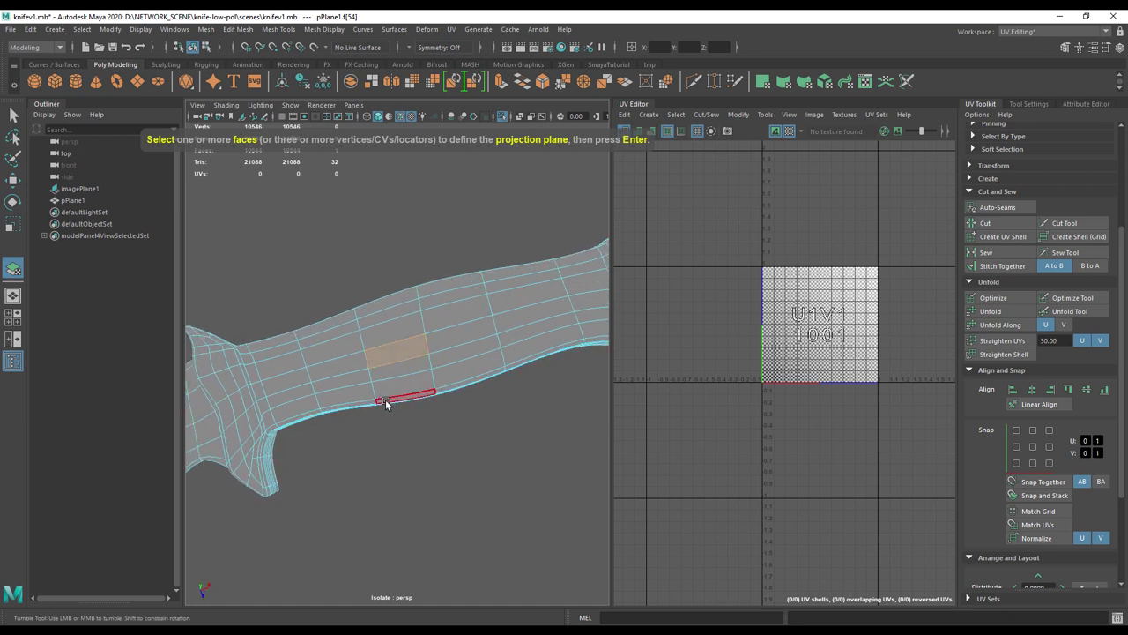
{"action": "key", "text": "Return"}
- Frame the projected UV layout with the checker map hidden and examine it against the whole knife
{"action": "right_click_drag", "start_coordinate": [748, 298], "coordinate": [871, 342], "text": "alt"}
{"action": "middle_click_drag", "start_coordinate": [870, 342], "coordinate": [740, 387], "text": "alt"}
{"action": "right_click_drag", "start_coordinate": [739, 388], "coordinate": [868, 401], "text": "alt"}
{"action": "middle_click_drag", "start_coordinate": [868, 401], "coordinate": [870, 441], "text": "alt"}
{"action": "middle_click_drag", "start_coordinate": [808, 382], "coordinate": [868, 402], "text": "alt"}
{"action": "left_click", "coordinate": [790, 136]}
{"action": "middle_click_drag", "start_coordinate": [840, 345], "coordinate": [830, 310], "text": "alt"}
{"action": "middle_click_drag", "start_coordinate": [488, 329], "coordinate": [508, 349], "text": "alt"}
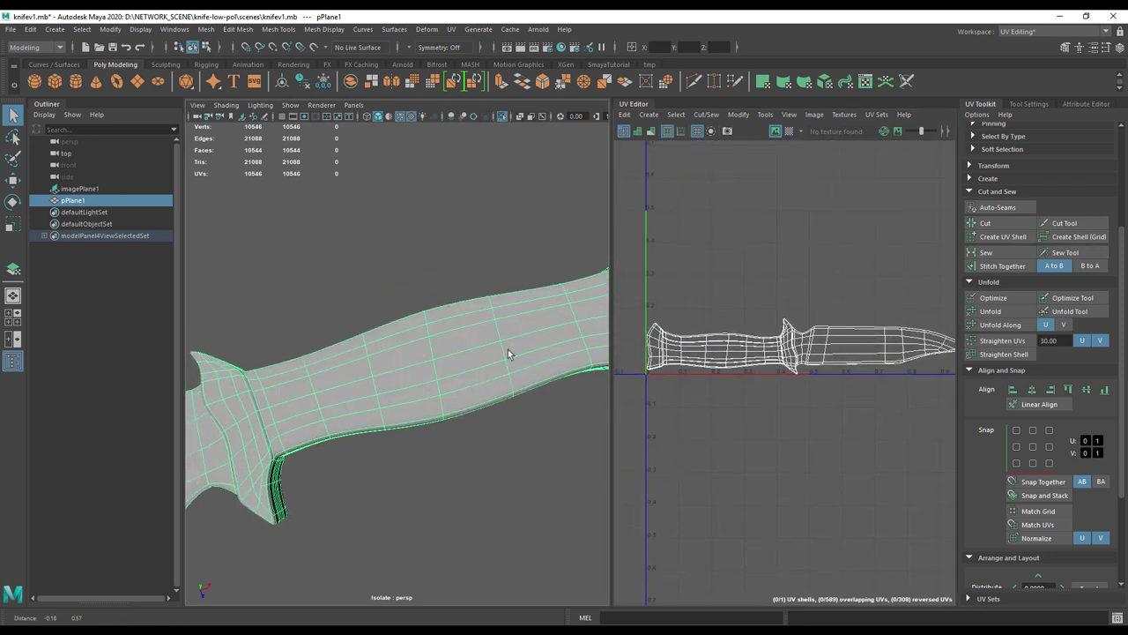
{"action": "right_click_drag", "start_coordinate": [507, 349], "coordinate": [353, 365], "text": "alt"}
{"action": "middle_click_drag", "start_coordinate": [352, 365], "coordinate": [467, 347], "text": "alt"}
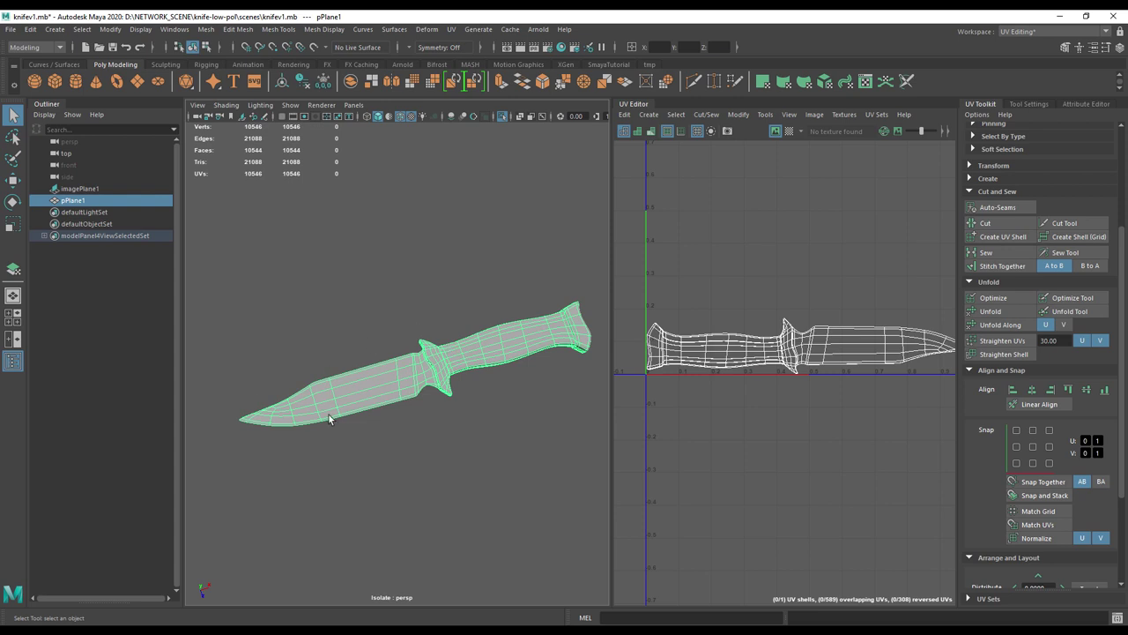
- Show the checker map again and inspect the pattern on the flat side of the handle and around the guard
{"action": "left_click", "coordinate": [789, 132]}
{"action": "scroll", "coordinate": [400, 392], "scroll_direction": "up", "scroll_amount": 10}
{"action": "middle_click_drag", "start_coordinate": [400, 392], "coordinate": [264, 471], "text": "alt"}
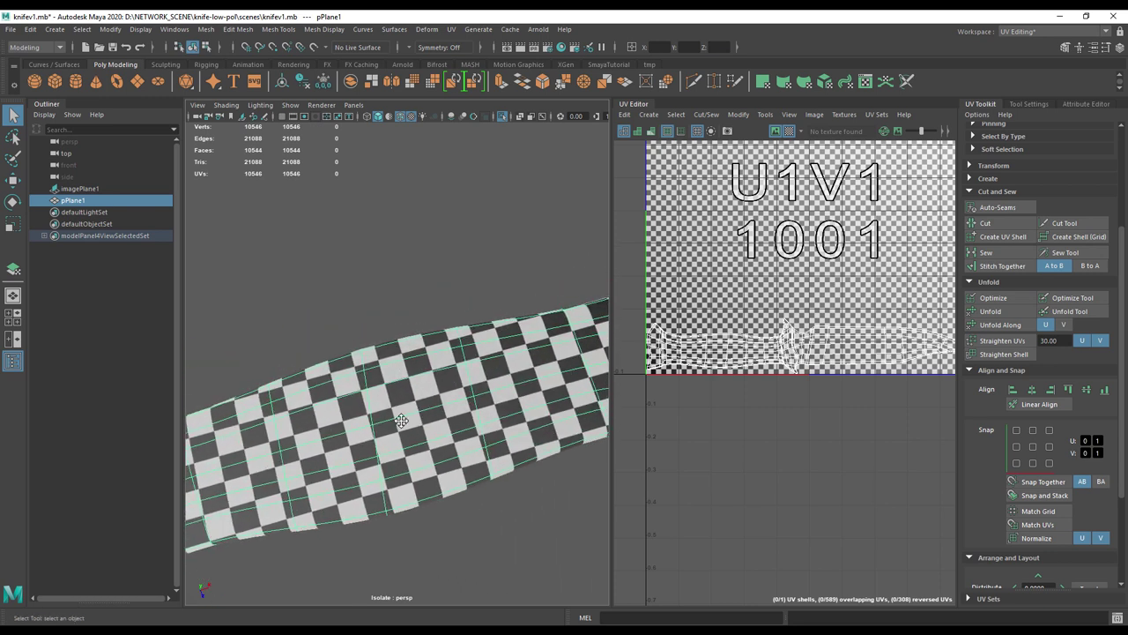
{"action": "middle_click_drag", "start_coordinate": [469, 384], "coordinate": [422, 408], "text": "alt"}
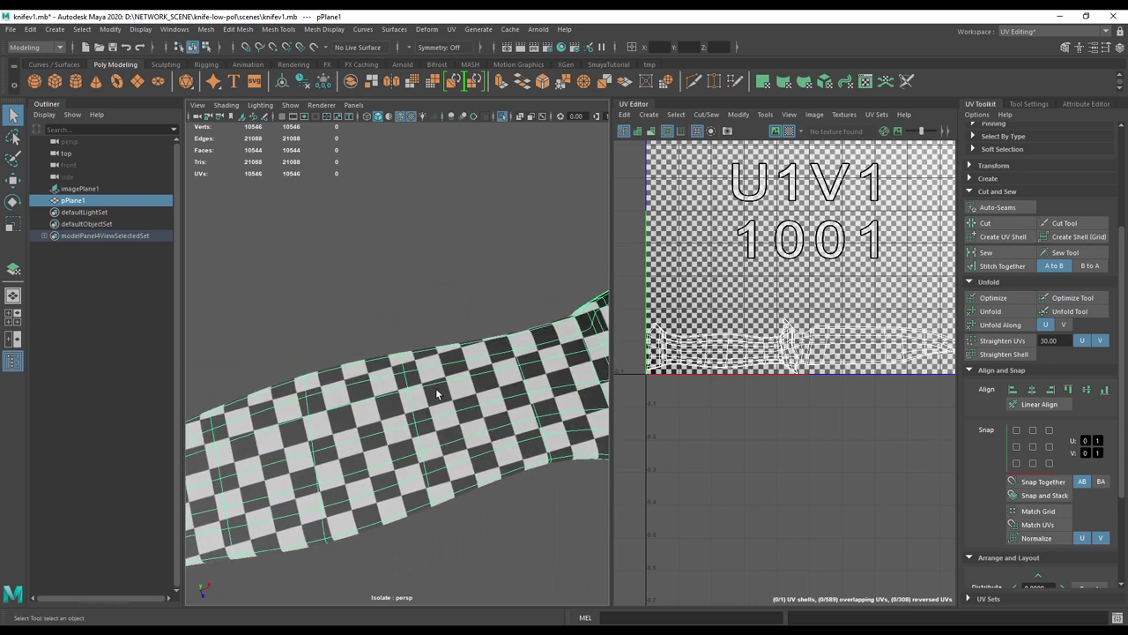
{"action": "left_click_drag", "start_coordinate": [401, 405], "coordinate": [373, 408], "text": "alt"}
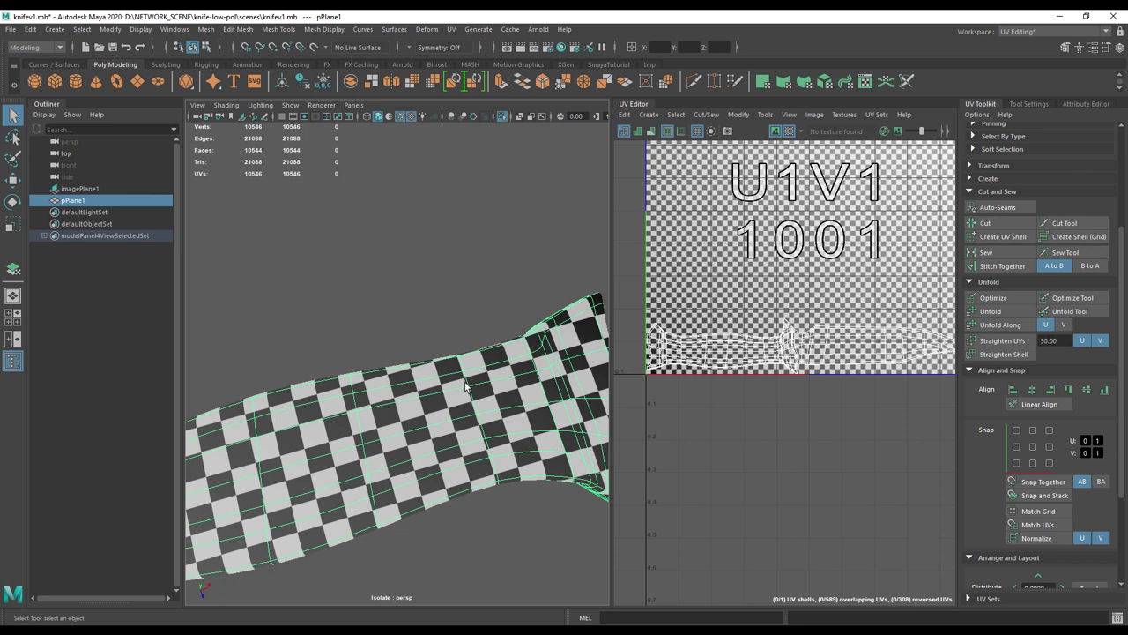
{"action": "mouse_move", "coordinate": [412, 369]}
{"action": "middle_mouse_down", "text": "alt"}
{"action": "mouse_move", "coordinate": [645, 324]}
{"action": "mouse_move", "coordinate": [587, 353]}
{"action": "mouse_move", "coordinate": [661, 351]}
{"action": "middle_mouse_up", "text": "alt"}
{"action": "middle_click_drag", "start_coordinate": [456, 414], "coordinate": [477, 333], "text": "alt"}
{"action": "left_click_drag", "start_coordinate": [433, 446], "coordinate": [423, 407], "text": "alt"}
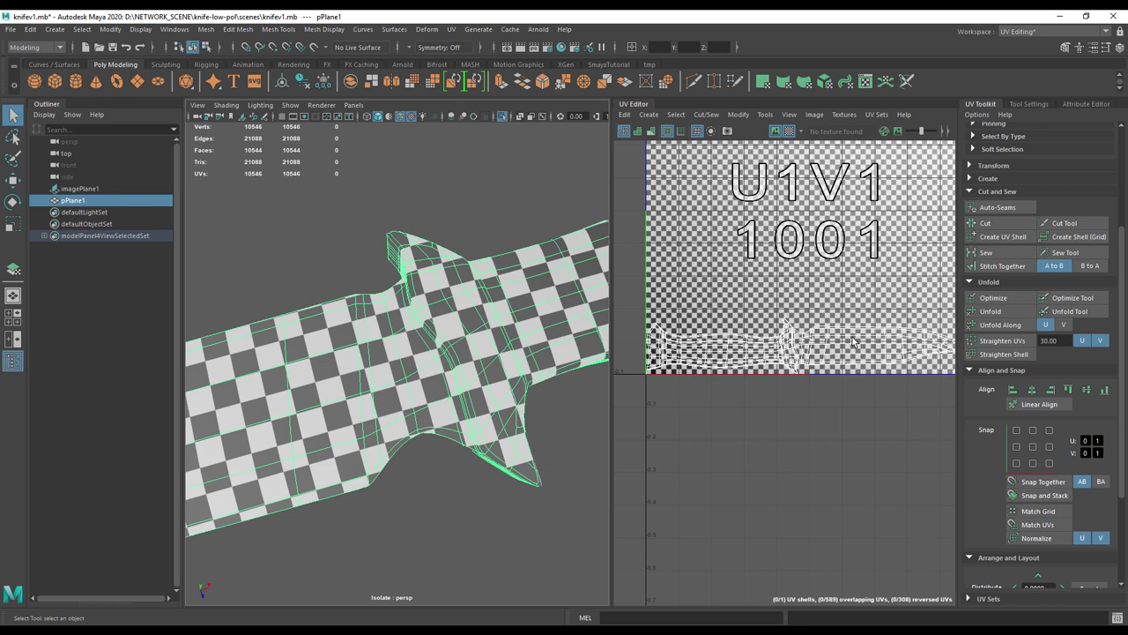
- Examine the checker pattern on the blade, the grip and the side edge of the handle for stretching
{"action": "middle_click_drag", "start_coordinate": [522, 407], "coordinate": [617, 400], "text": "alt"}
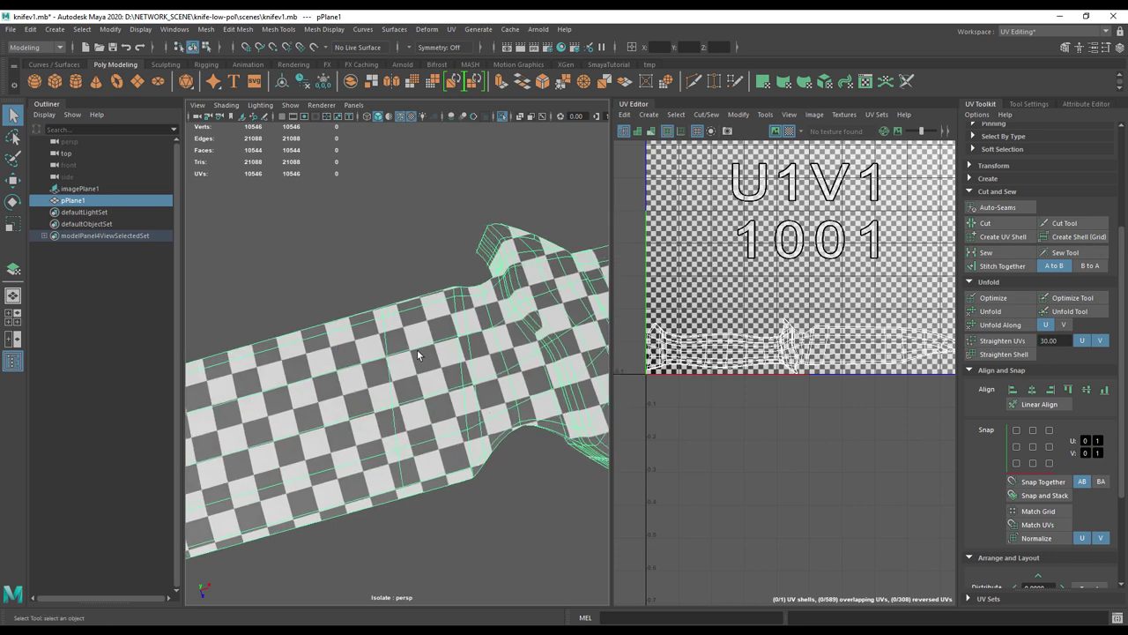
{"action": "left_click_drag", "start_coordinate": [410, 401], "coordinate": [370, 238], "text": "alt"}
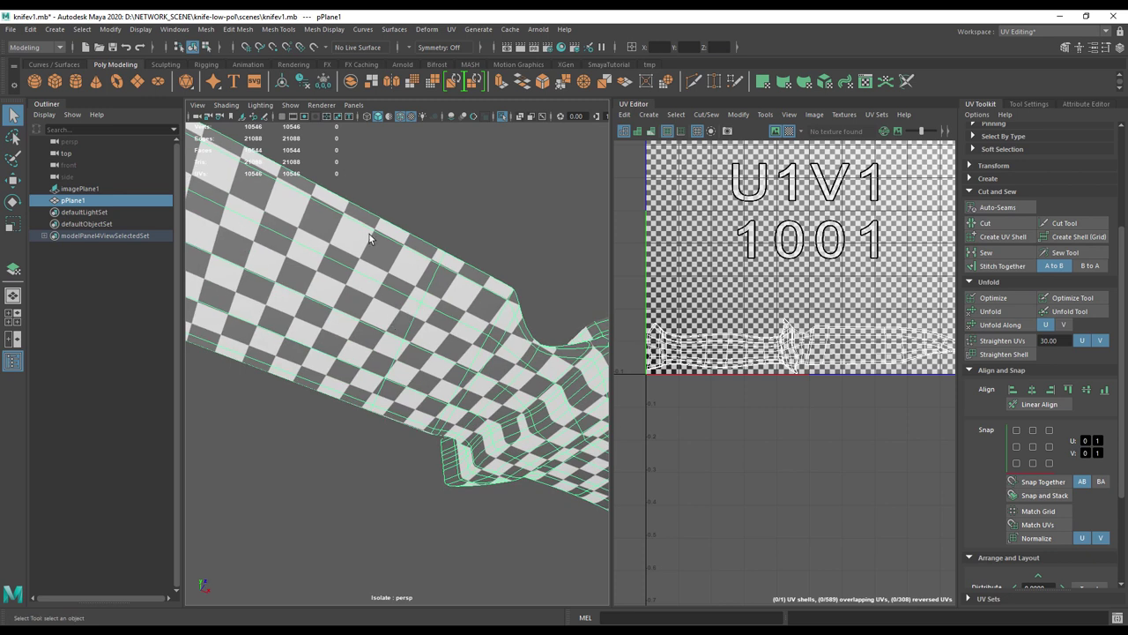
{"action": "left_click_drag", "start_coordinate": [363, 326], "coordinate": [300, 426], "text": "alt"}
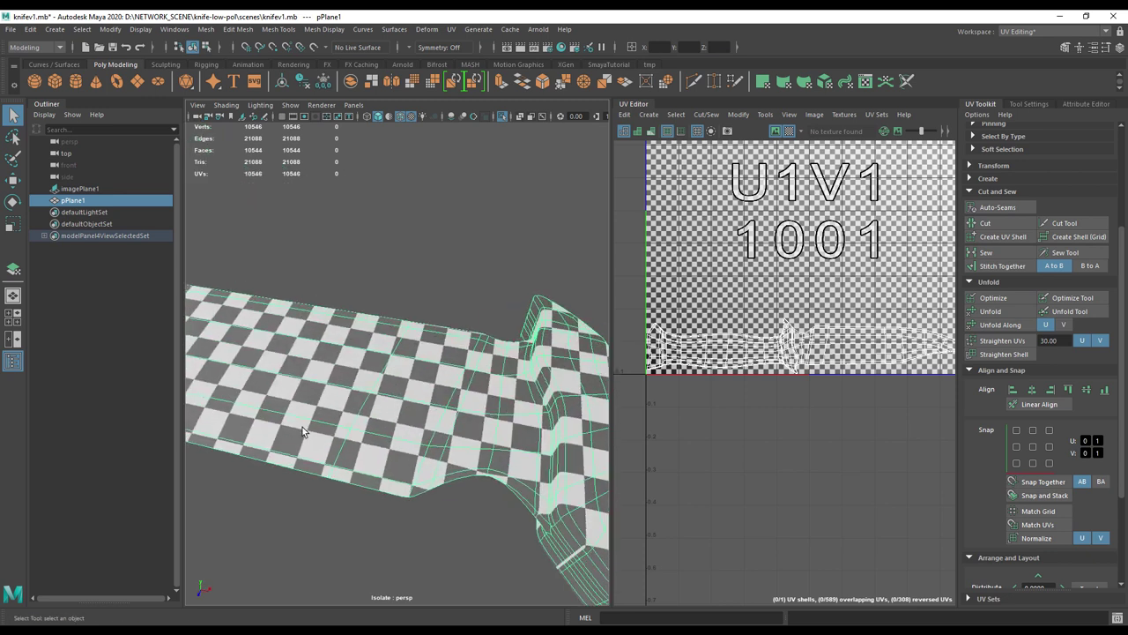
{"action": "middle_click_drag", "start_coordinate": [302, 427], "coordinate": [261, 430], "text": "alt"}
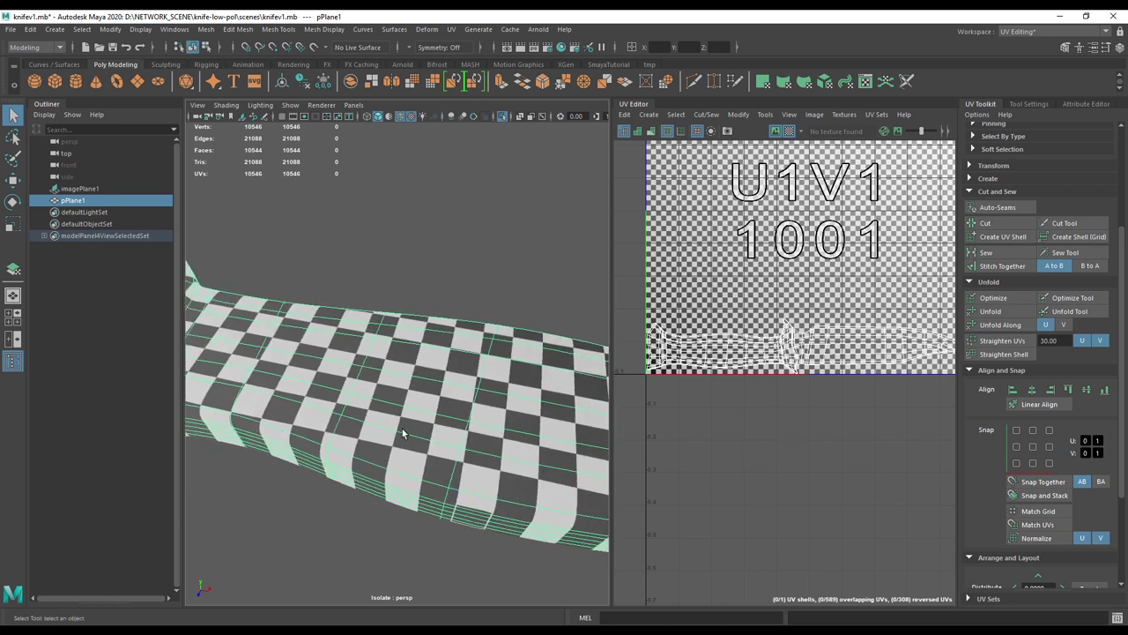
{"action": "left_click_drag", "start_coordinate": [441, 422], "coordinate": [455, 425], "text": "alt"}
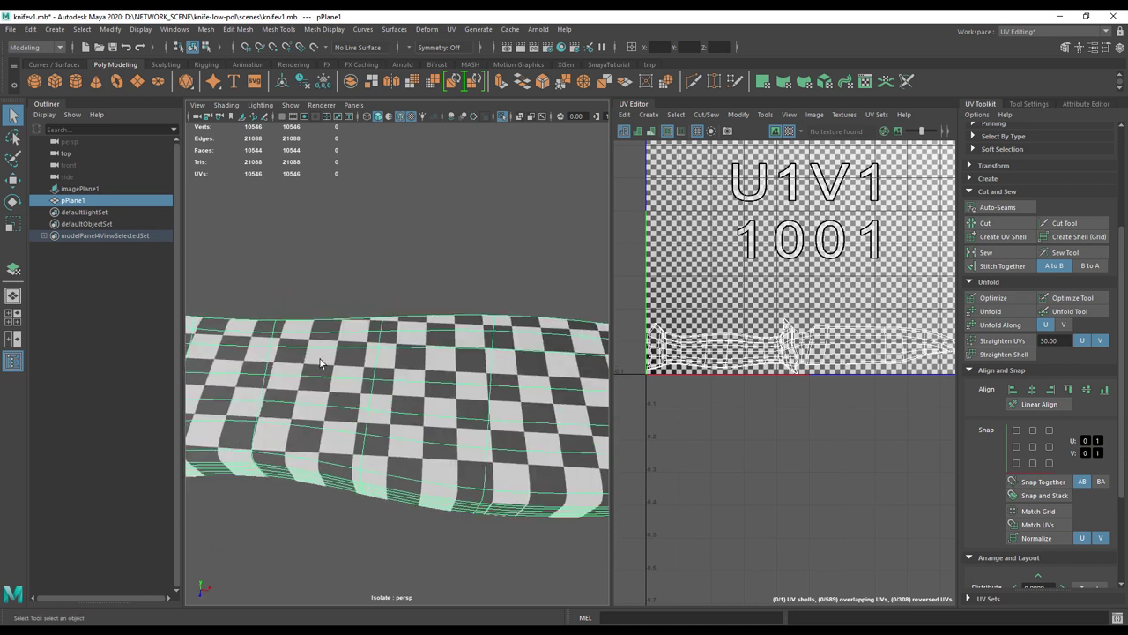
{"action": "left_click_drag", "start_coordinate": [375, 391], "coordinate": [383, 297], "text": "alt"}
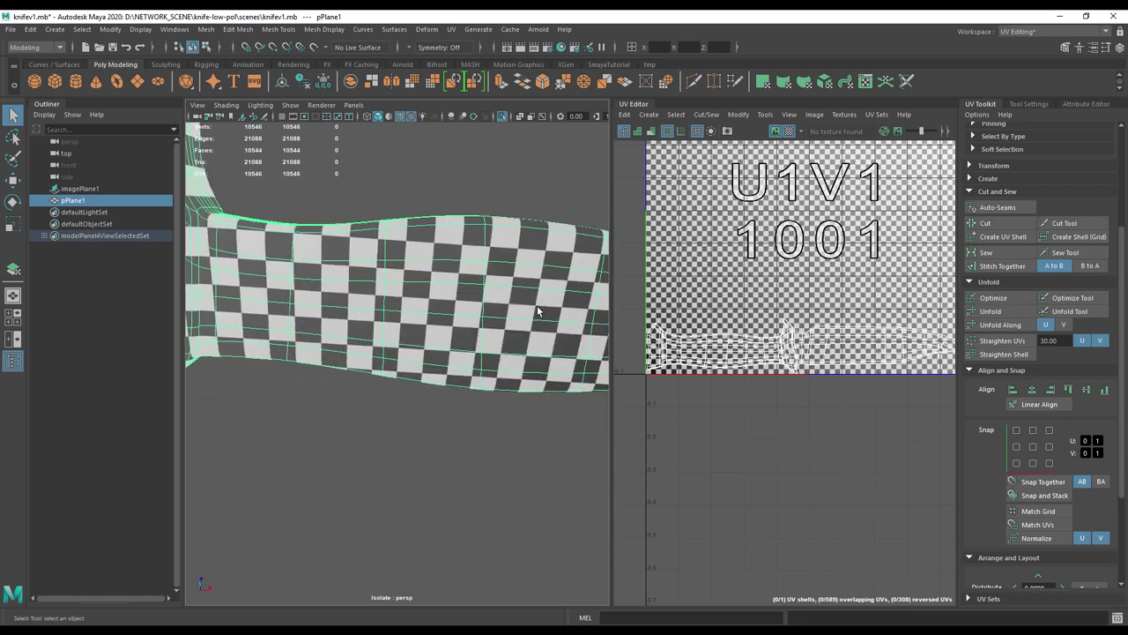
{"action": "left_click_drag", "start_coordinate": [421, 319], "coordinate": [407, 372], "text": "alt"}
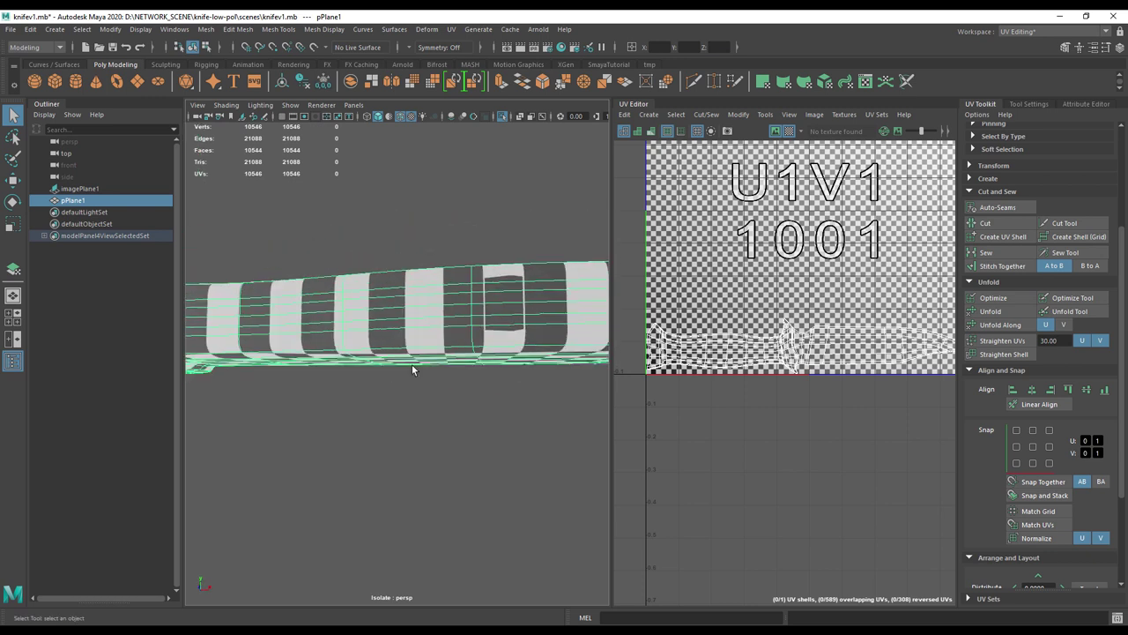
{"action": "mouse_move", "coordinate": [412, 364]}
{"action": "left_mouse_down", "text": "alt"}
{"action": "mouse_move", "coordinate": [405, 372]}
{"action": "mouse_move", "coordinate": [423, 370]}
{"action": "left_mouse_up", "text": "alt"}
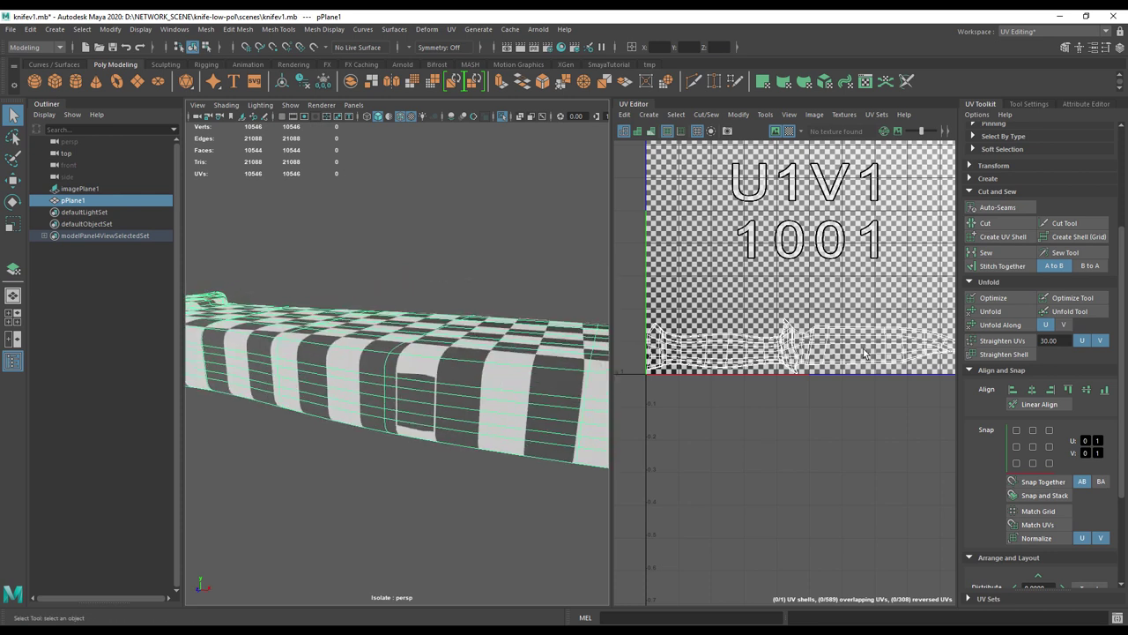
- Examine the checker pattern along the handle's narrow side edge and across the whole knife for stretching
{"action": "middle_click_drag", "start_coordinate": [463, 380], "coordinate": [268, 343], "text": "alt"}
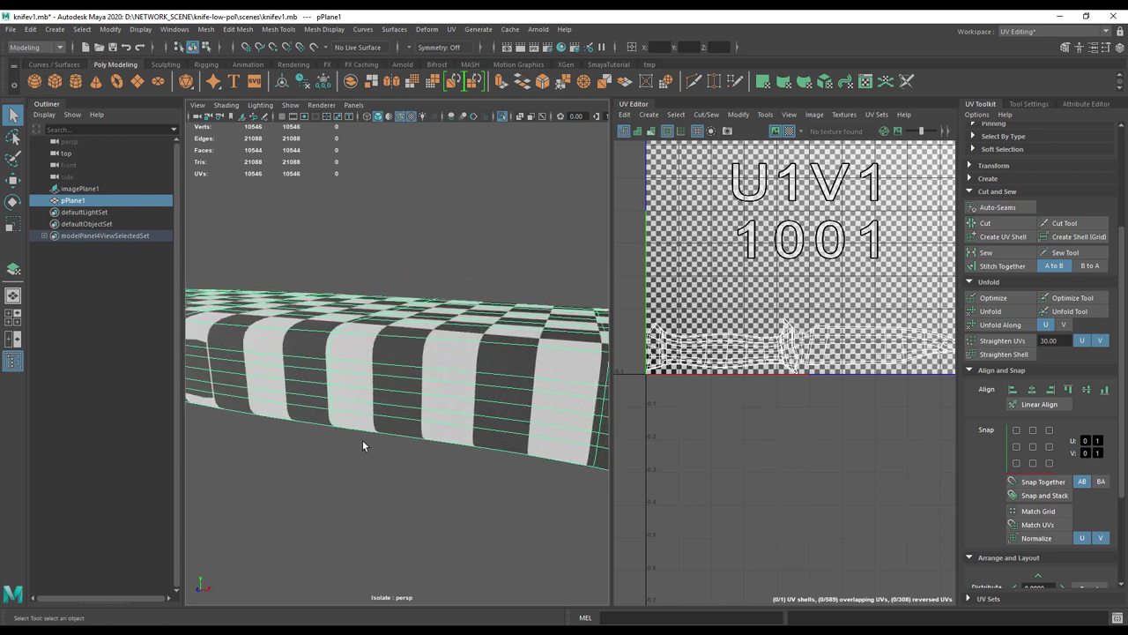
{"action": "left_click_drag", "start_coordinate": [389, 403], "coordinate": [207, 348], "text": "alt"}
{"action": "left_click_drag", "start_coordinate": [576, 331], "coordinate": [282, 403], "text": "alt"}
{"action": "middle_click_drag", "start_coordinate": [282, 403], "coordinate": [335, 357], "text": "alt"}
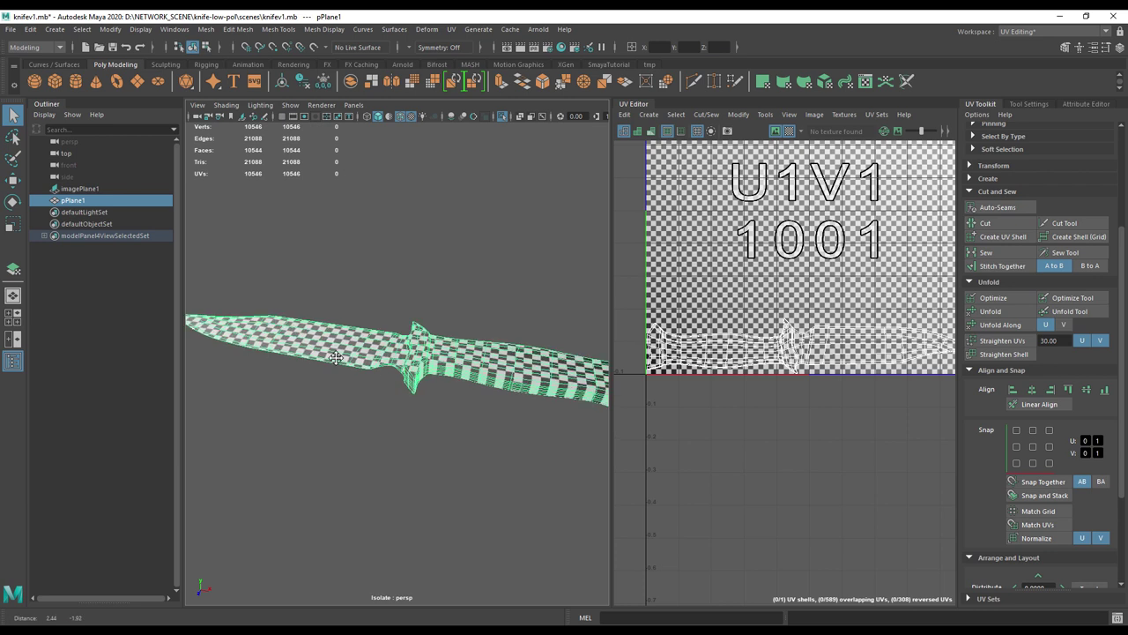
{"action": "left_click_drag", "start_coordinate": [335, 357], "coordinate": [355, 375], "text": "alt"}
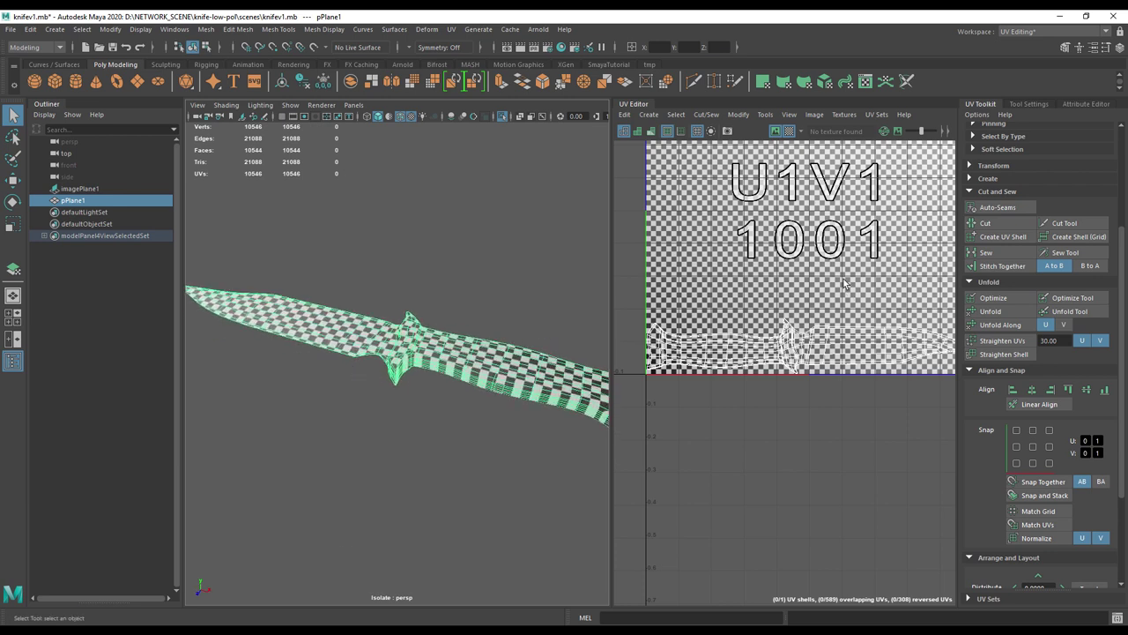
{"action": "middle_click_drag", "start_coordinate": [843, 282], "coordinate": [821, 344], "text": "alt"}
{"action": "middle_click_drag", "start_coordinate": [440, 335], "coordinate": [391, 313], "text": "alt"}
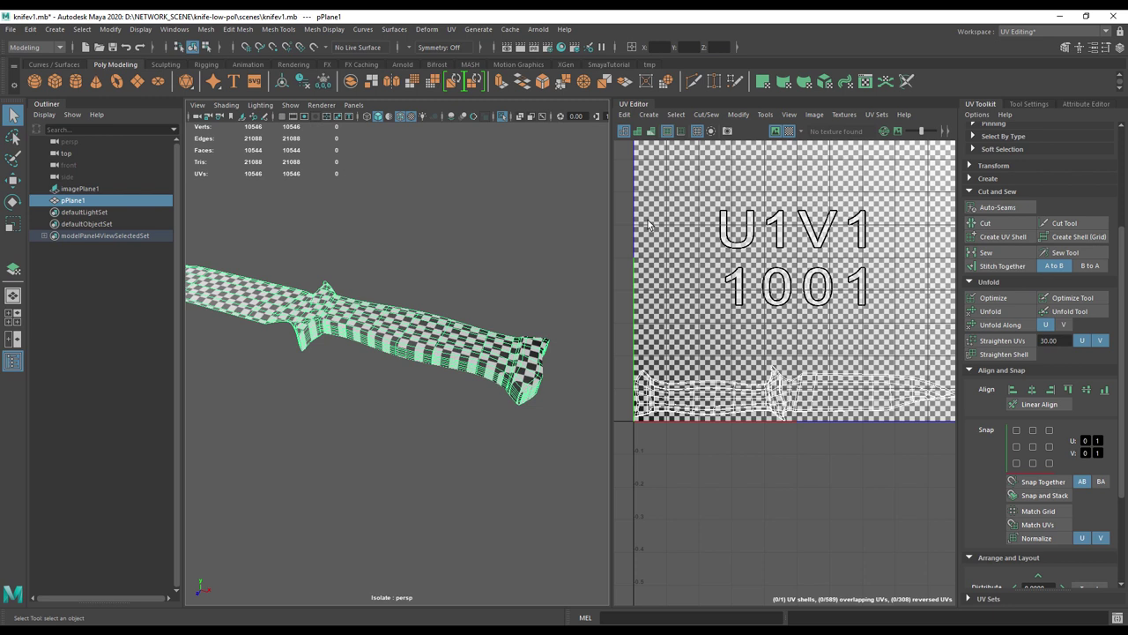
- Hide the checker map, enlarge the 3D view, and examine the grip's edge flow between the guard and the pommel
{"action": "left_click", "coordinate": [789, 131]}
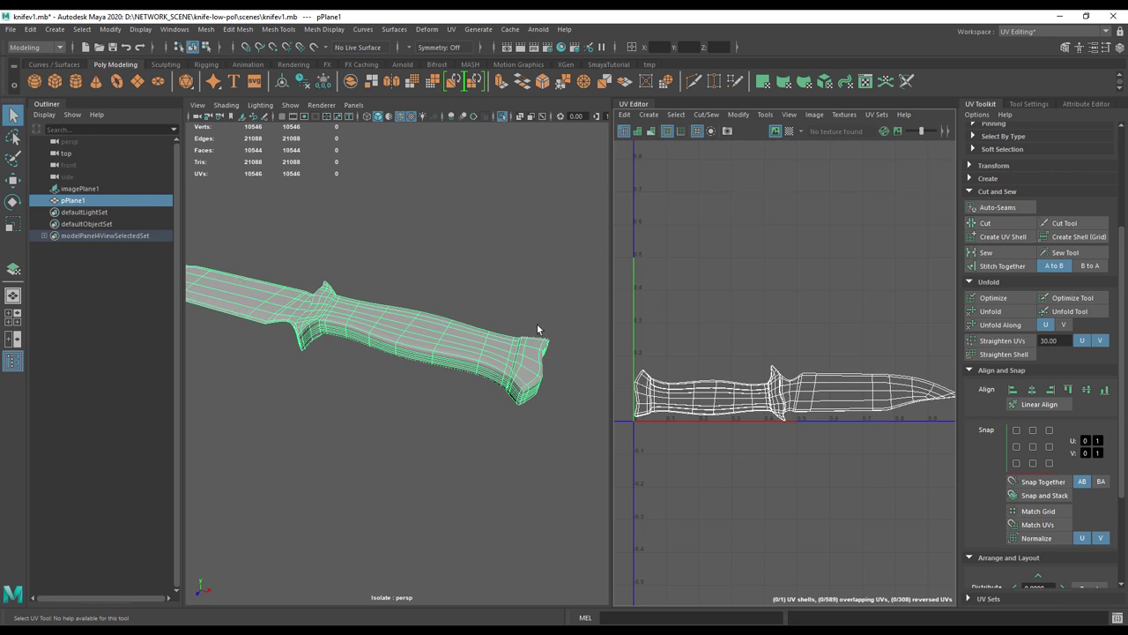
{"action": "left_click_drag", "start_coordinate": [344, 290], "coordinate": [295, 407], "text": "alt"}
{"action": "right_click_drag", "start_coordinate": [295, 406], "coordinate": [441, 391], "text": "alt"}
{"action": "left_click_drag", "start_coordinate": [441, 390], "coordinate": [476, 339], "text": "alt"}
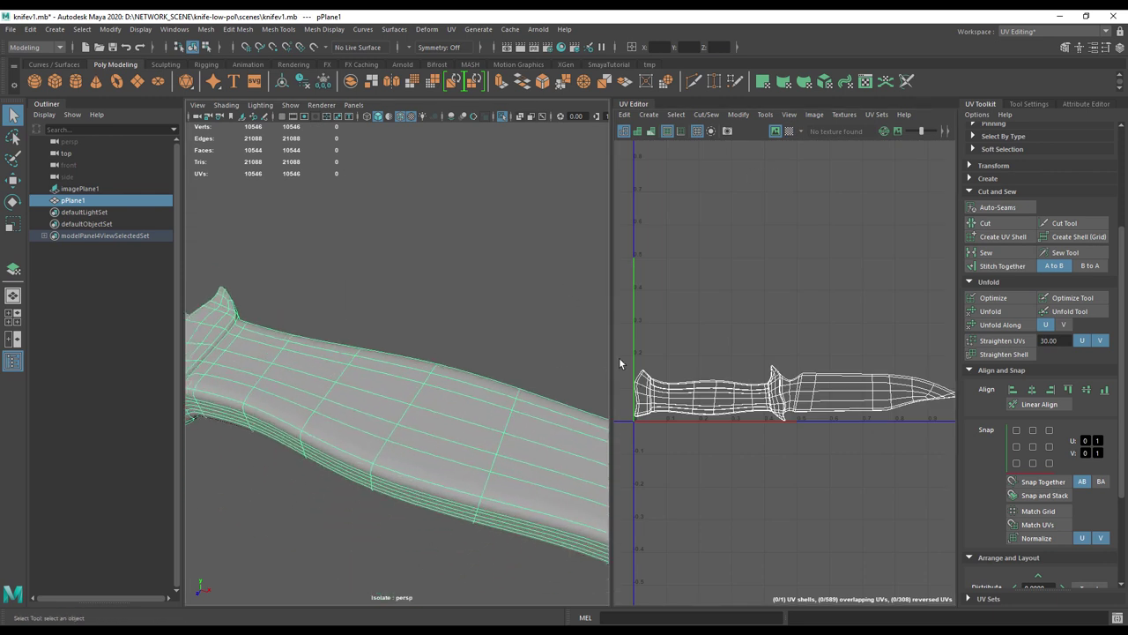
{"action": "left_click_drag", "start_coordinate": [612, 355], "coordinate": [817, 355]}
{"action": "left_click_drag", "start_coordinate": [584, 391], "coordinate": [427, 350], "text": "alt"}
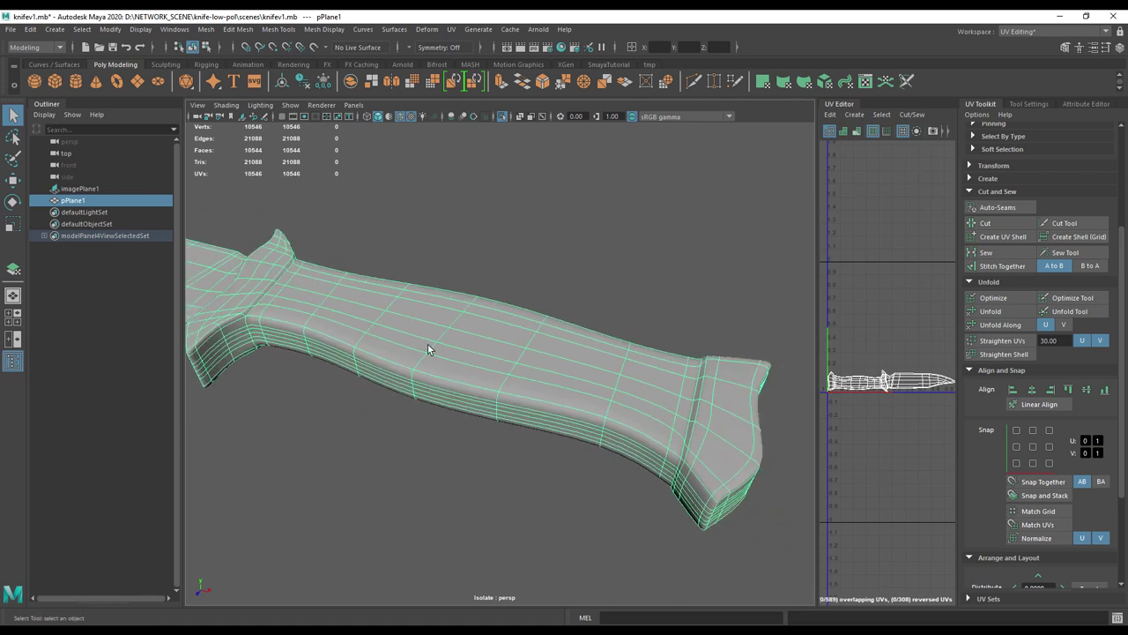
{"action": "left_click_drag", "start_coordinate": [305, 321], "coordinate": [385, 305], "text": "alt"}
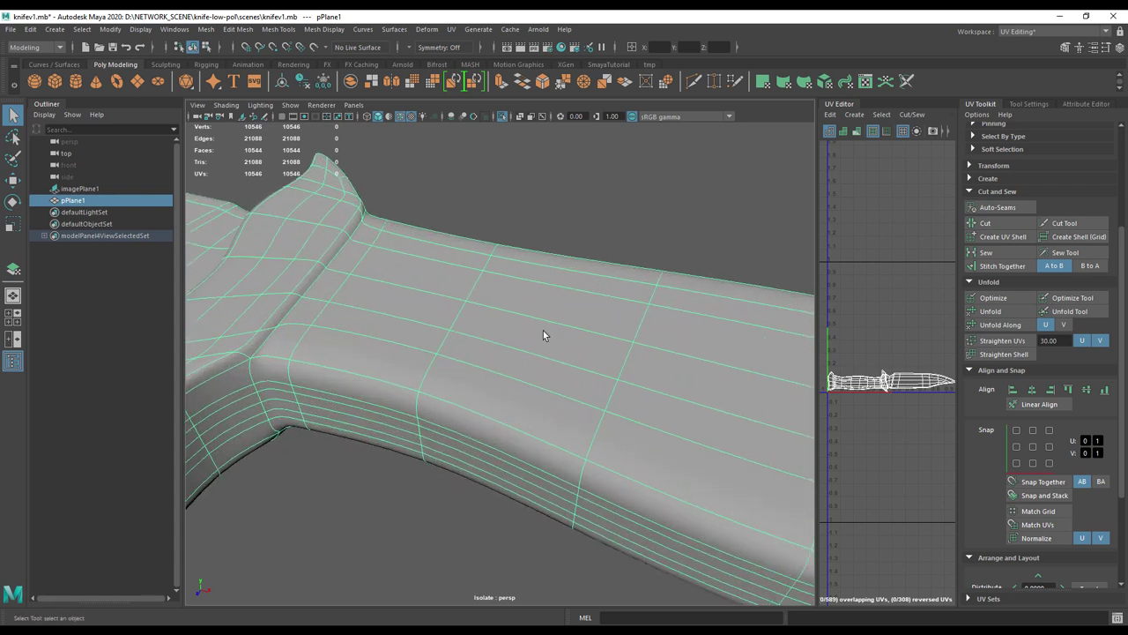
{"action": "left_click_drag", "start_coordinate": [377, 353], "coordinate": [483, 239], "text": "alt"}
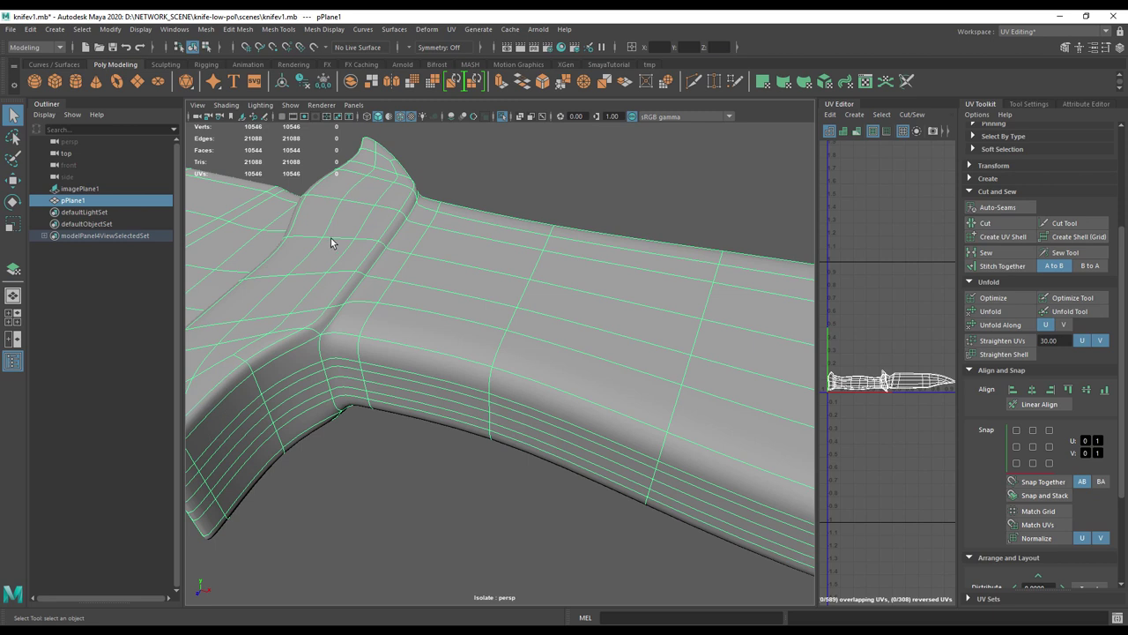
{"action": "left_click_drag", "start_coordinate": [307, 354], "coordinate": [629, 394], "text": "alt"}
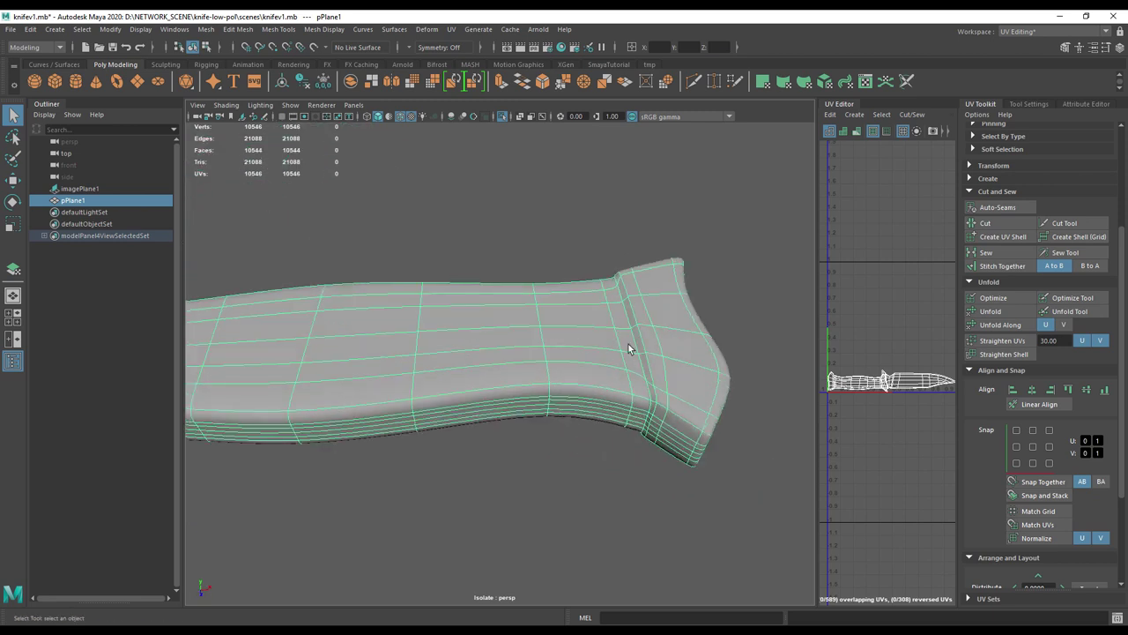
{"action": "left_click_drag", "start_coordinate": [629, 349], "coordinate": [672, 324], "text": "alt"}
- Cut the UVs along the edge loops at both ends of the grip, where it meets the pommel and the guard
{"action": "right_click_drag", "start_coordinate": [646, 309], "coordinate": [645, 280]}
{"action": "left_click_drag", "start_coordinate": [646, 318], "coordinate": [277, 326], "text": "alt"}
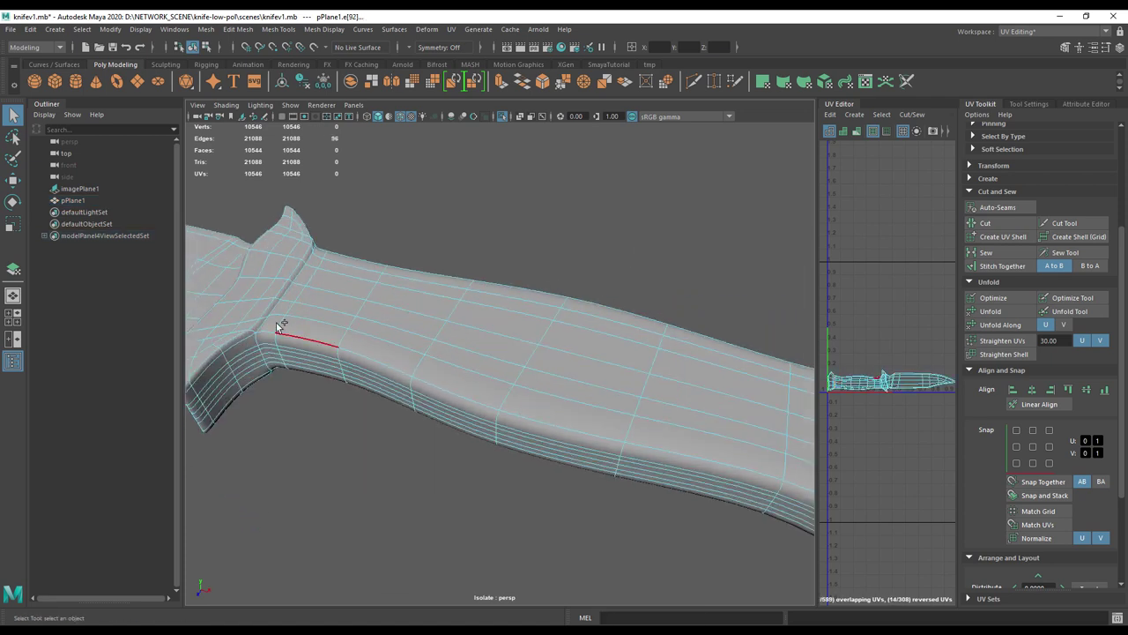
{"action": "double_click", "coordinate": [267, 322], "text": "shift"}
{"action": "left_click_drag", "start_coordinate": [298, 387], "coordinate": [313, 311], "text": "alt"}
{"action": "middle_click_drag", "start_coordinate": [352, 317], "coordinate": [349, 336], "text": "alt"}
{"action": "right_click_drag", "start_coordinate": [350, 335], "coordinate": [662, 380], "text": "alt"}
{"action": "middle_click_drag", "start_coordinate": [662, 379], "coordinate": [699, 469], "text": "alt"}
{"action": "left_click_drag", "start_coordinate": [357, 270], "coordinate": [362, 284], "text": "alt"}
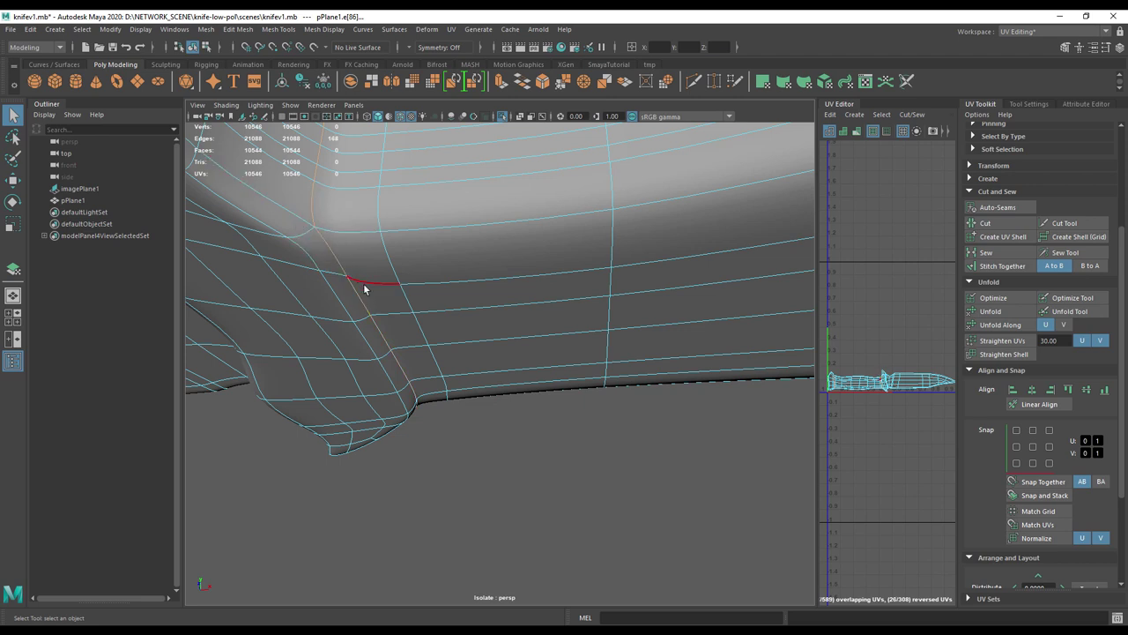
{"action": "left_click_drag", "start_coordinate": [372, 297], "coordinate": [584, 290], "text": "alt"}
{"action": "middle_click_drag", "start_coordinate": [584, 290], "coordinate": [478, 357], "text": "alt"}
{"action": "left_click_drag", "start_coordinate": [570, 329], "coordinate": [345, 293], "text": "alt"}
{"action": "right_click_drag", "start_coordinate": [504, 319], "coordinate": [361, 304], "text": "alt"}
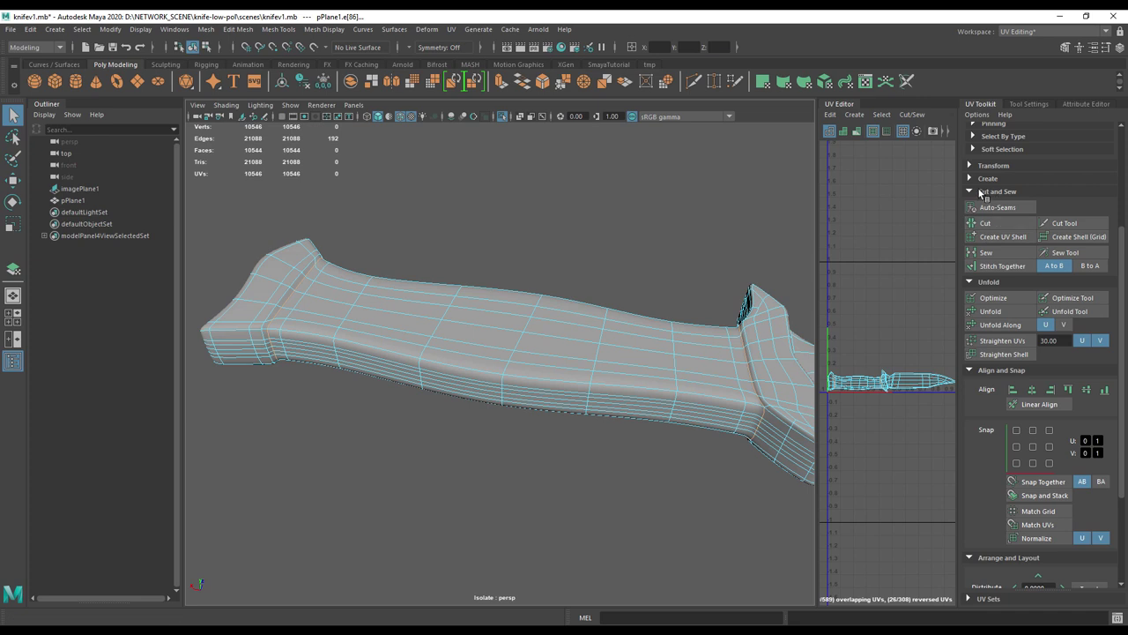
{"action": "left_click", "coordinate": [996, 224]}
- Select the grip's UV shell and move it up, clear of the blade and pommel UVs
{"action": "left_click_drag", "start_coordinate": [540, 329], "coordinate": [582, 379], "text": "alt"}
{"action": "right_click", "coordinate": [839, 368]}
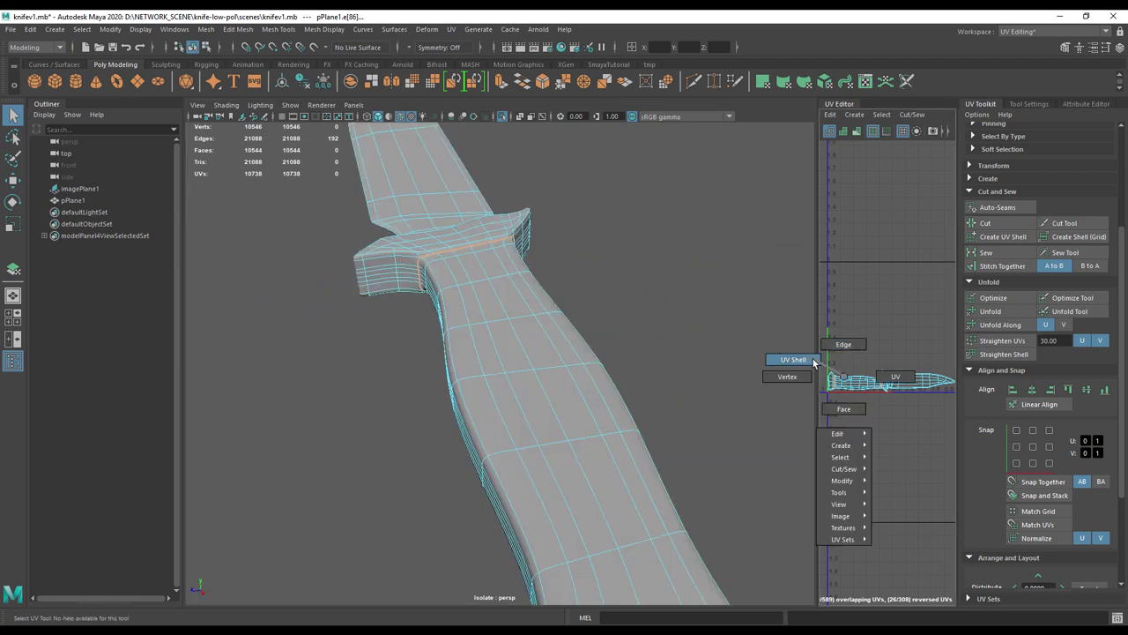
{"action": "left_click", "coordinate": [812, 360]}
{"action": "left_click", "coordinate": [862, 380]}
{"action": "key", "text": "w"}
{"action": "left_click_drag", "start_coordinate": [856, 361], "coordinate": [671, 294]}
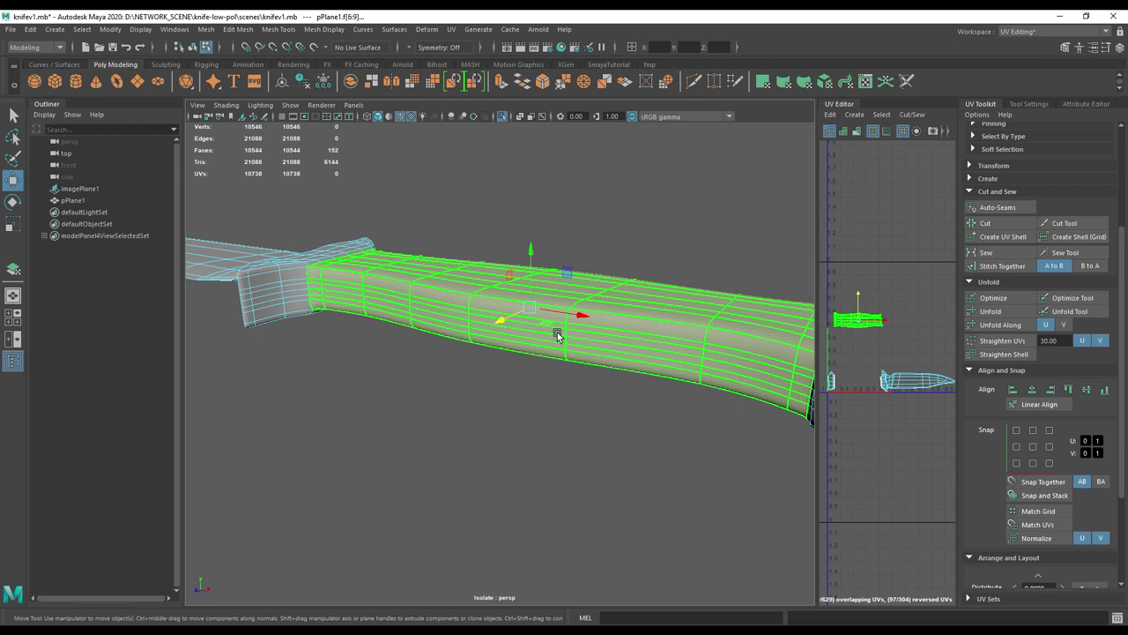
- Examine the grip's narrow side and rounded edges from several angles to find a place for a lengthwise seam
{"action": "left_click_drag", "start_coordinate": [528, 353], "coordinate": [471, 400], "text": "alt"}
{"action": "scroll", "coordinate": [467, 388], "scroll_direction": "up", "scroll_amount": 2}
{"action": "left_click_drag", "start_coordinate": [447, 342], "coordinate": [446, 537], "text": "alt"}
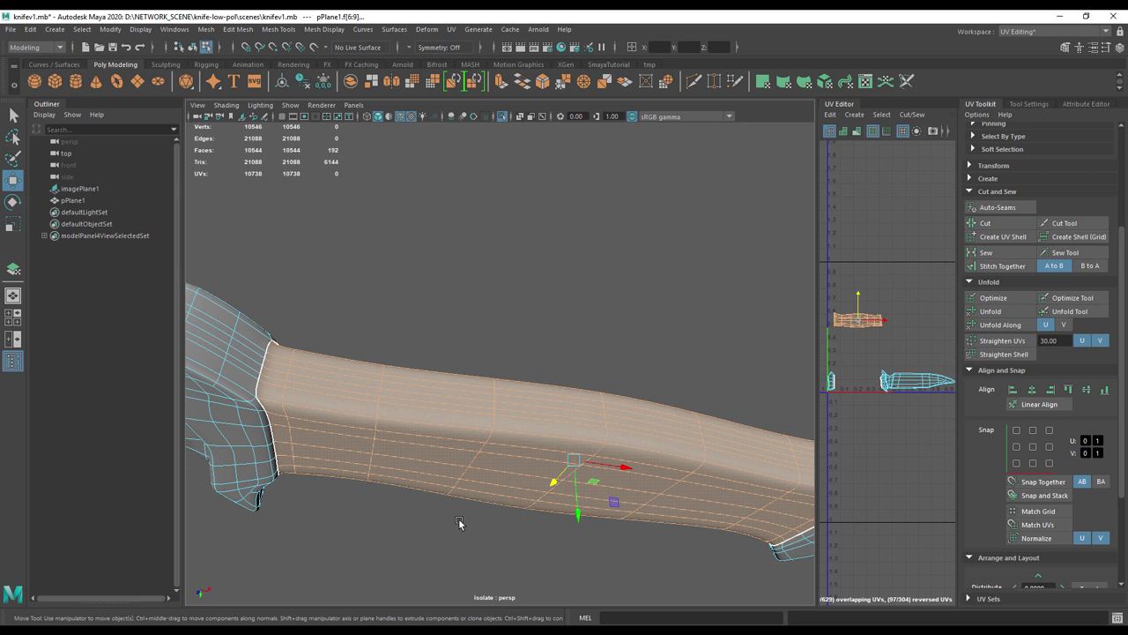
{"action": "left_click_drag", "start_coordinate": [435, 465], "coordinate": [407, 469], "text": "alt"}
{"action": "left_click_drag", "start_coordinate": [427, 392], "coordinate": [521, 394], "text": "alt"}
{"action": "left_click_drag", "start_coordinate": [557, 467], "coordinate": [582, 514], "text": "alt"}
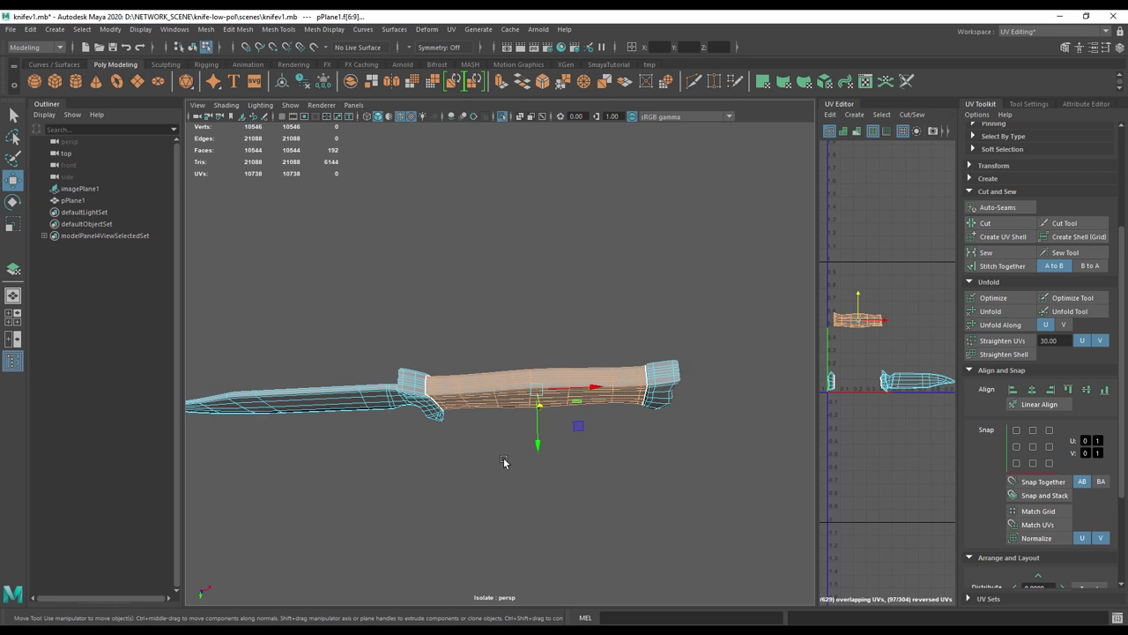
{"action": "left_click_drag", "start_coordinate": [489, 456], "coordinate": [449, 325], "text": "alt"}
{"action": "right_click_drag", "start_coordinate": [448, 324], "coordinate": [683, 417], "text": "alt"}
{"action": "left_click_drag", "start_coordinate": [683, 417], "coordinate": [445, 401], "text": "alt"}
- Cut the grip's UVs along the lengthwise edge line where its flat face meets the narrow side, from guard to pommel
{"action": "right_click_drag", "start_coordinate": [325, 266], "coordinate": [319, 248]}
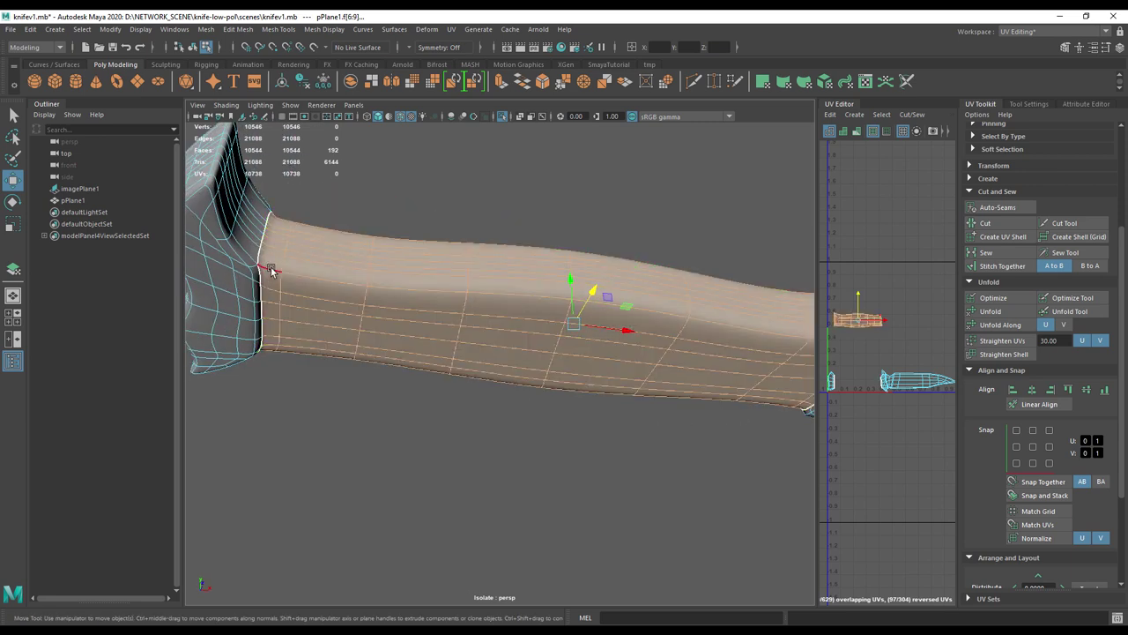
{"action": "double_click", "coordinate": [268, 270]}
{"action": "left_click_drag", "start_coordinate": [308, 244], "coordinate": [528, 370], "text": "alt"}
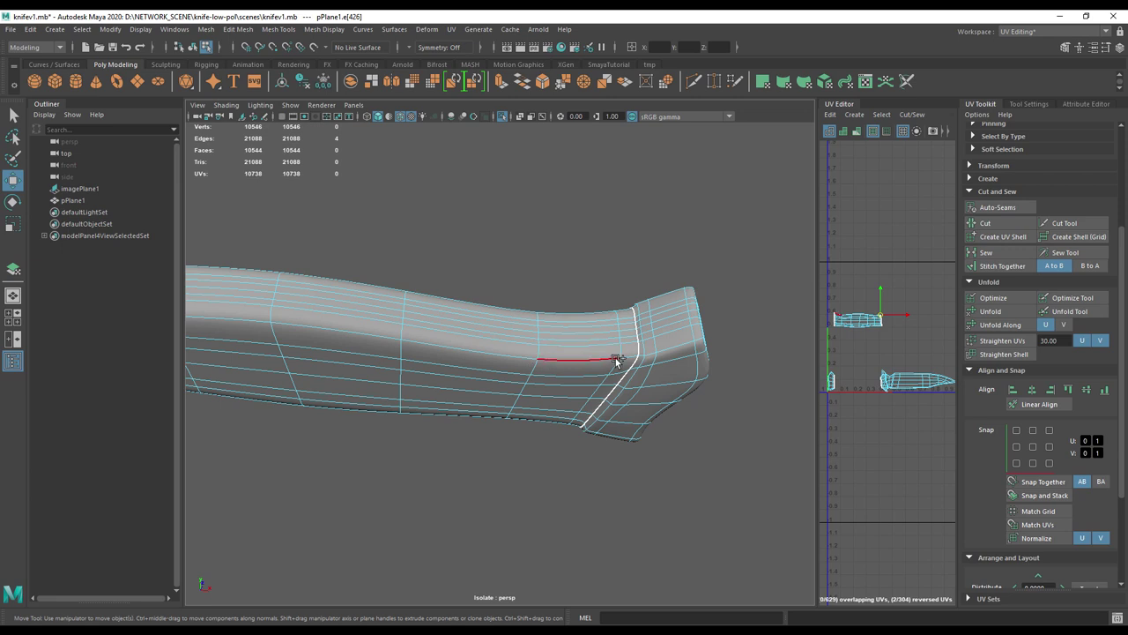
{"action": "left_click_drag", "start_coordinate": [535, 460], "coordinate": [695, 408], "text": "alt"}
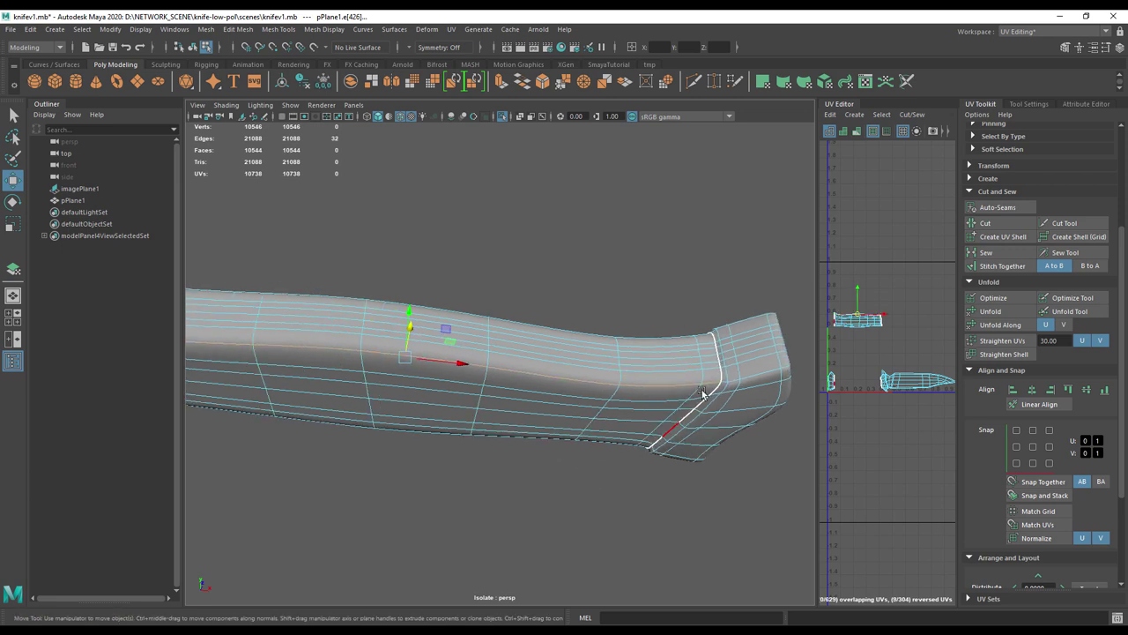
{"action": "left_click_drag", "start_coordinate": [456, 445], "coordinate": [582, 421], "text": "alt"}
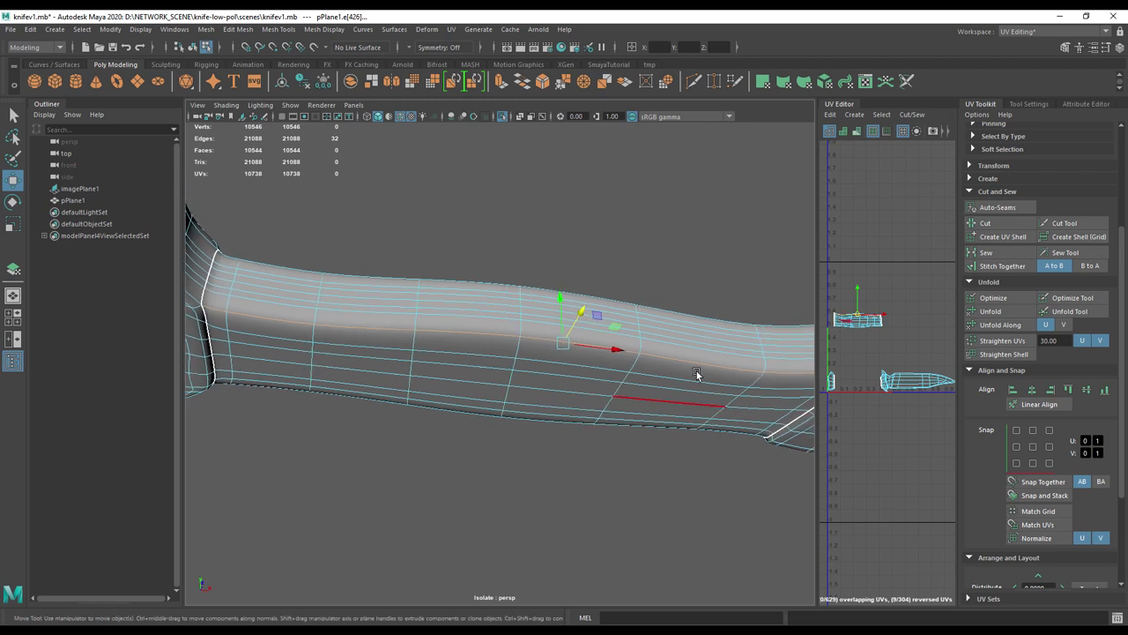
{"action": "left_click", "coordinate": [980, 223]}
{"action": "left_click", "coordinate": [632, 394]}
{"action": "left_click_drag", "start_coordinate": [632, 397], "coordinate": [606, 403], "text": "alt"}
{"action": "left_click", "coordinate": [602, 280]}
- Select the grip's UV shell, enlarge the UV view, and unfold the shell
{"action": "left_click_drag", "start_coordinate": [379, 284], "coordinate": [268, 291], "text": "alt"}
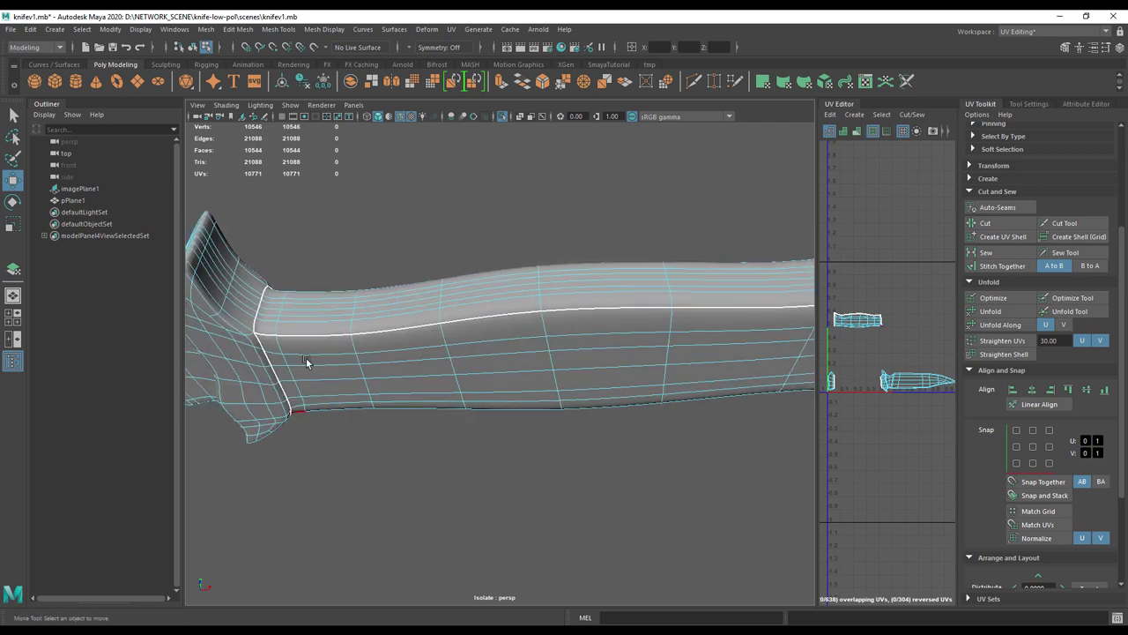
{"action": "left_click_drag", "start_coordinate": [491, 325], "coordinate": [529, 473], "text": "alt"}
{"action": "right_click", "coordinate": [865, 316]}
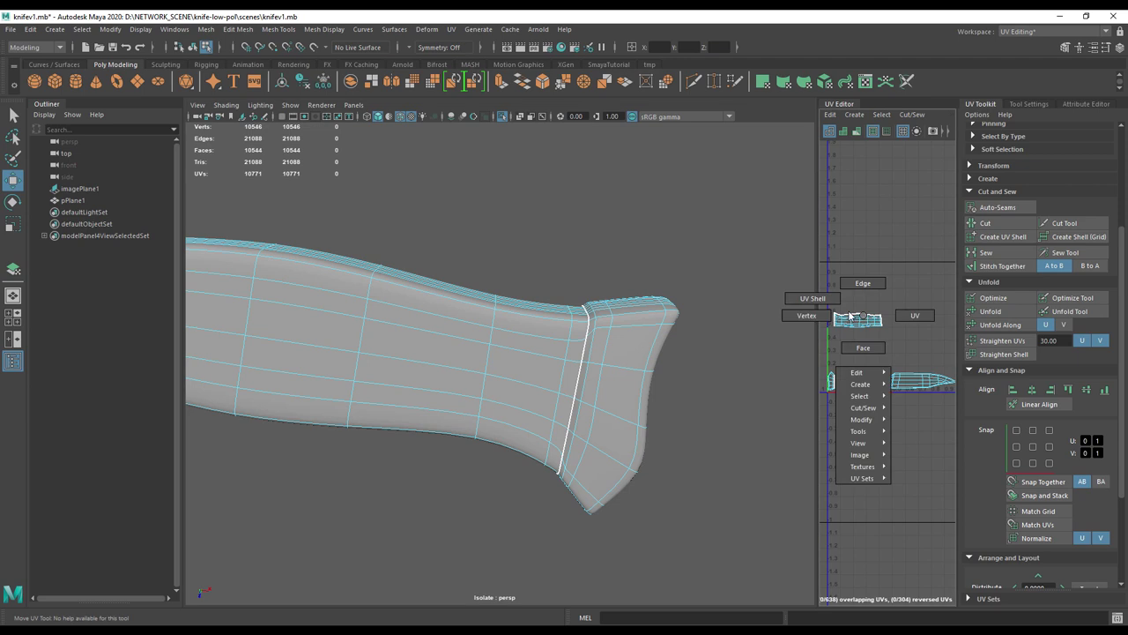
{"action": "left_click", "coordinate": [846, 310]}
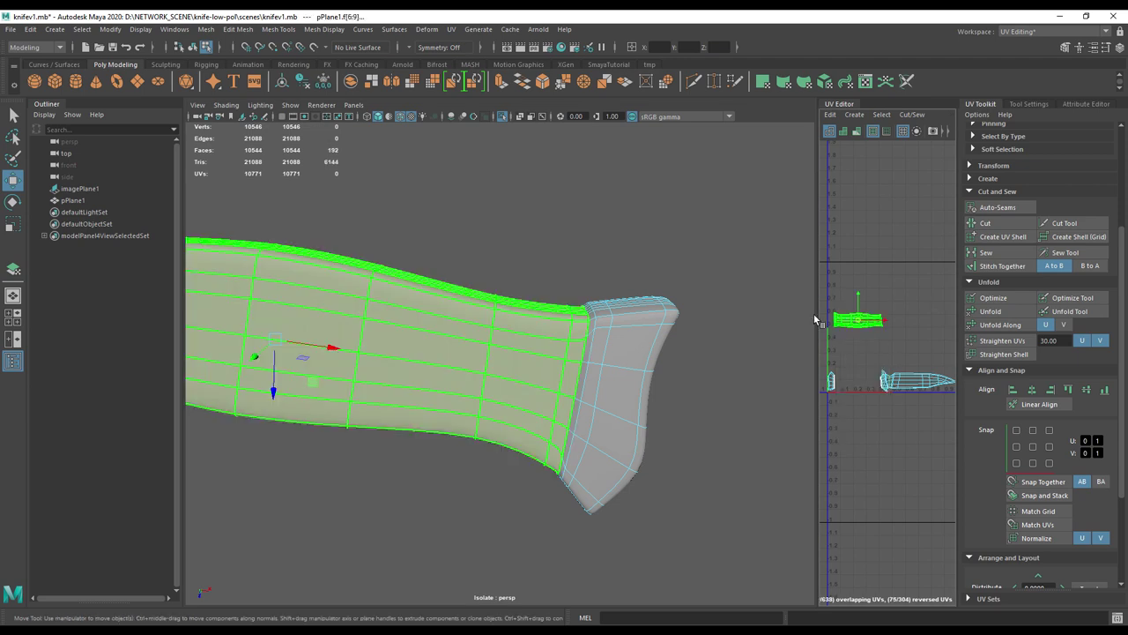
{"action": "left_click_drag", "start_coordinate": [814, 315], "coordinate": [443, 318]}
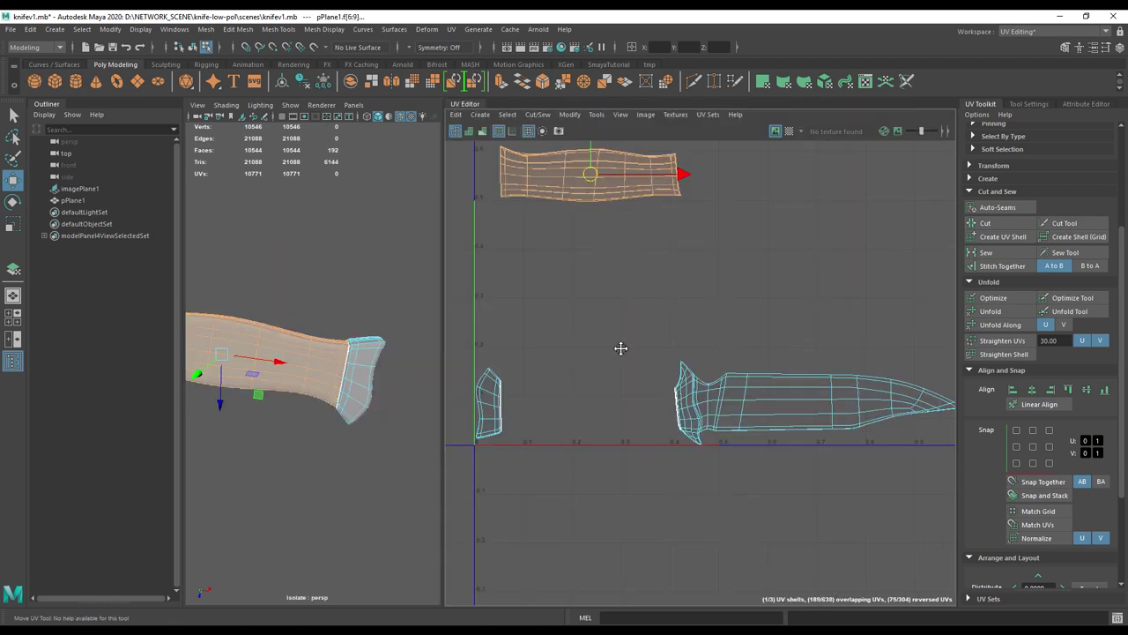
{"action": "middle_click_drag", "start_coordinate": [624, 349], "coordinate": [675, 488], "text": "alt"}
{"action": "left_click", "coordinate": [983, 310]}
{"action": "middle_click_drag", "start_coordinate": [751, 390], "coordinate": [802, 461], "text": "alt"}
- Select border edges of the unfolded grip shell and examine where they lie along the seam on the knife
{"action": "right_click_drag", "start_coordinate": [657, 336], "coordinate": [664, 308]}
{"action": "left_click", "coordinate": [660, 332]}
{"action": "left_click_drag", "start_coordinate": [311, 423], "coordinate": [635, 282], "text": "alt"}
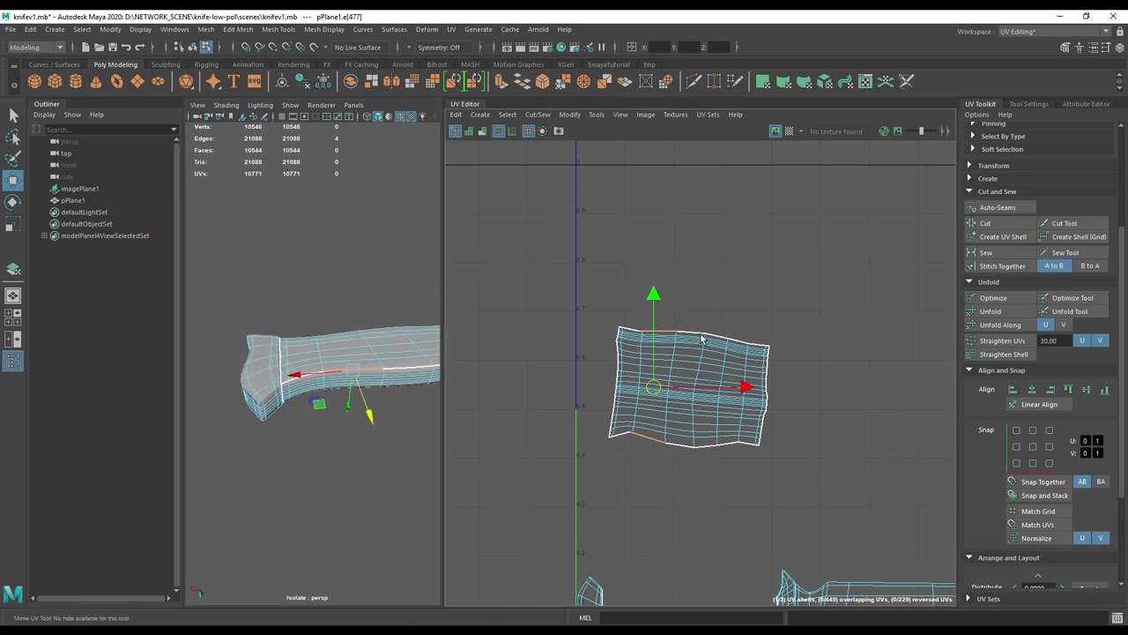
{"action": "left_click", "coordinate": [687, 334]}
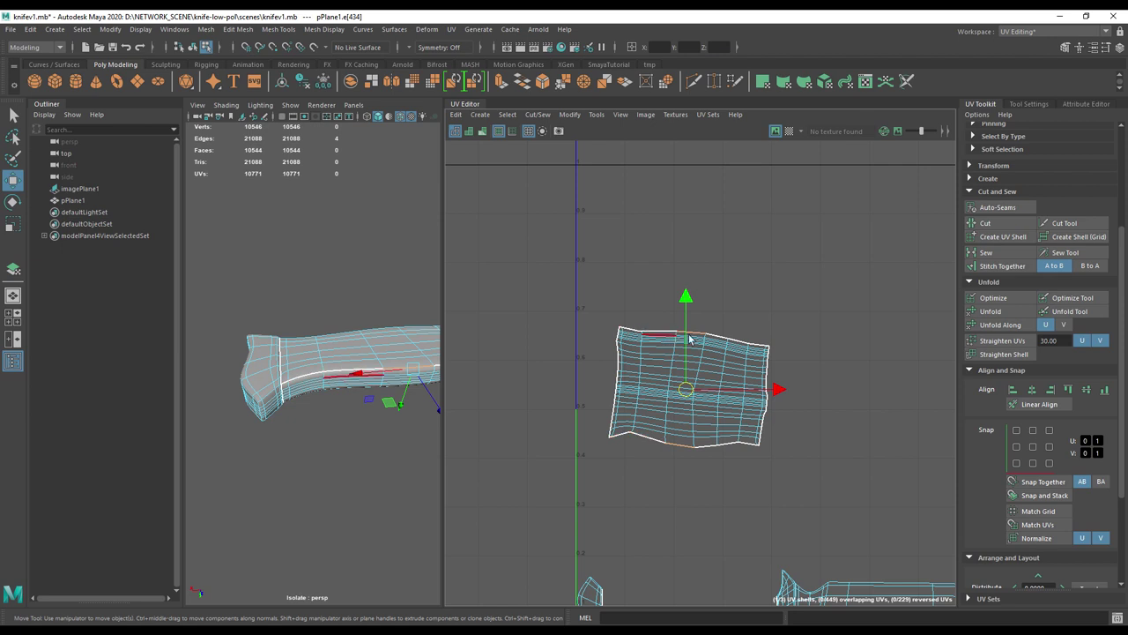
{"action": "left_click_drag", "start_coordinate": [356, 339], "coordinate": [408, 383], "text": "alt"}
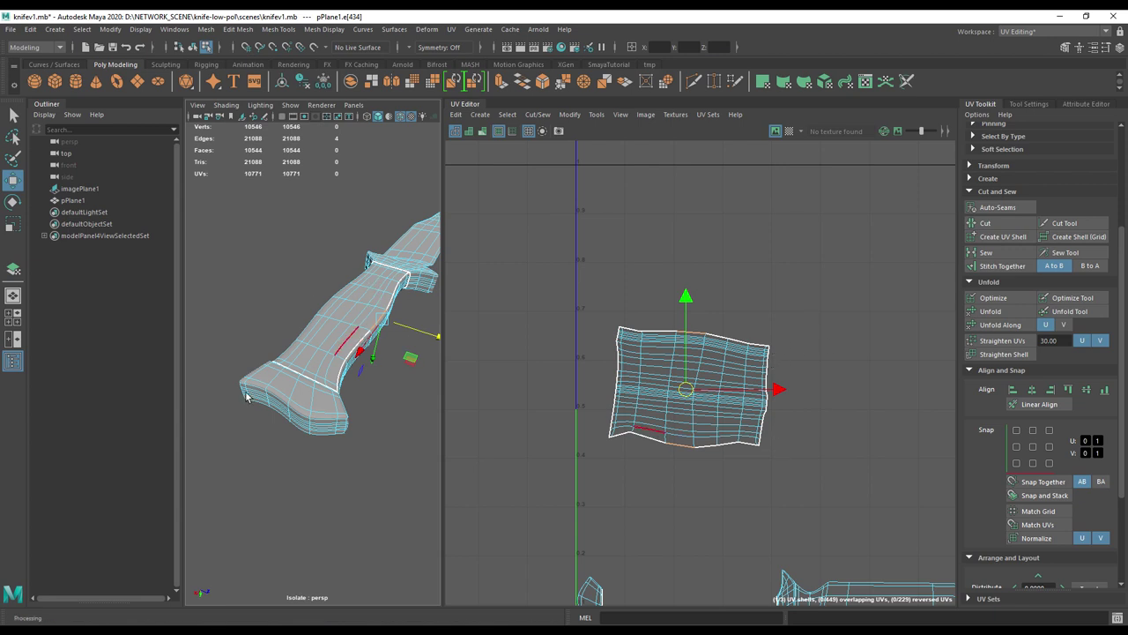
{"action": "left_click_drag", "start_coordinate": [260, 388], "coordinate": [370, 395], "text": "alt"}
- Show the checker map and inspect the pattern on the unfolded grip for stretching
{"action": "middle_click_drag", "start_coordinate": [704, 158], "coordinate": [824, 203], "text": "alt"}
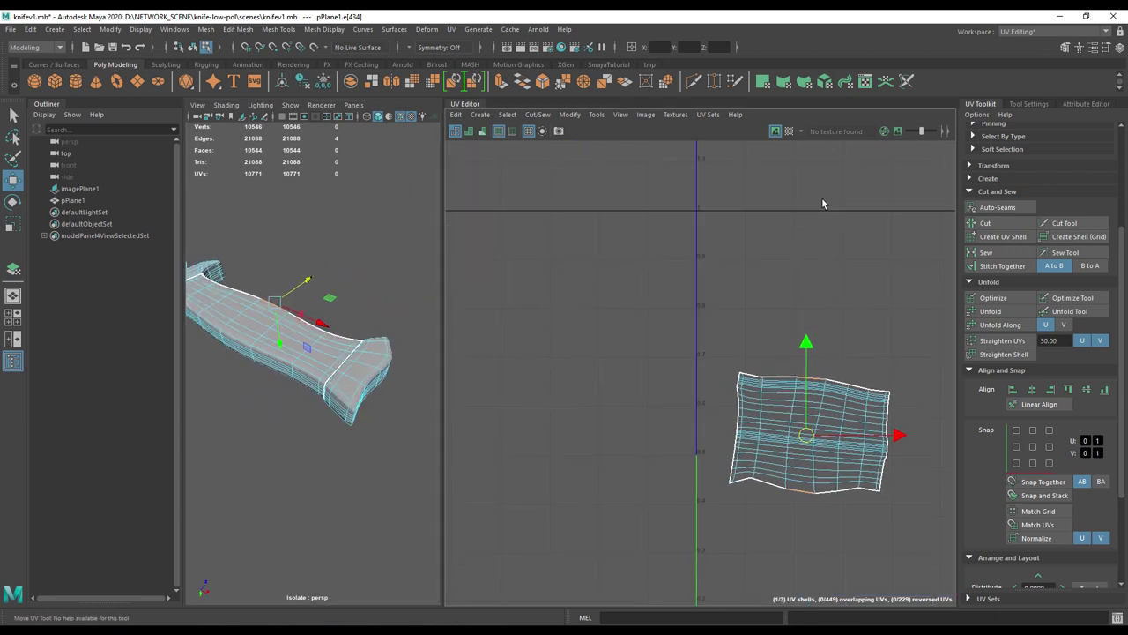
{"action": "left_click", "coordinate": [789, 132]}
{"action": "left_click_drag", "start_coordinate": [212, 456], "coordinate": [354, 429], "text": "alt"}
{"action": "middle_click_drag", "start_coordinate": [354, 429], "coordinate": [427, 429], "text": "alt"}
{"action": "left_click_drag", "start_coordinate": [427, 430], "coordinate": [324, 397], "text": "alt"}
{"action": "middle_click_drag", "start_coordinate": [696, 366], "coordinate": [523, 322], "text": "alt"}
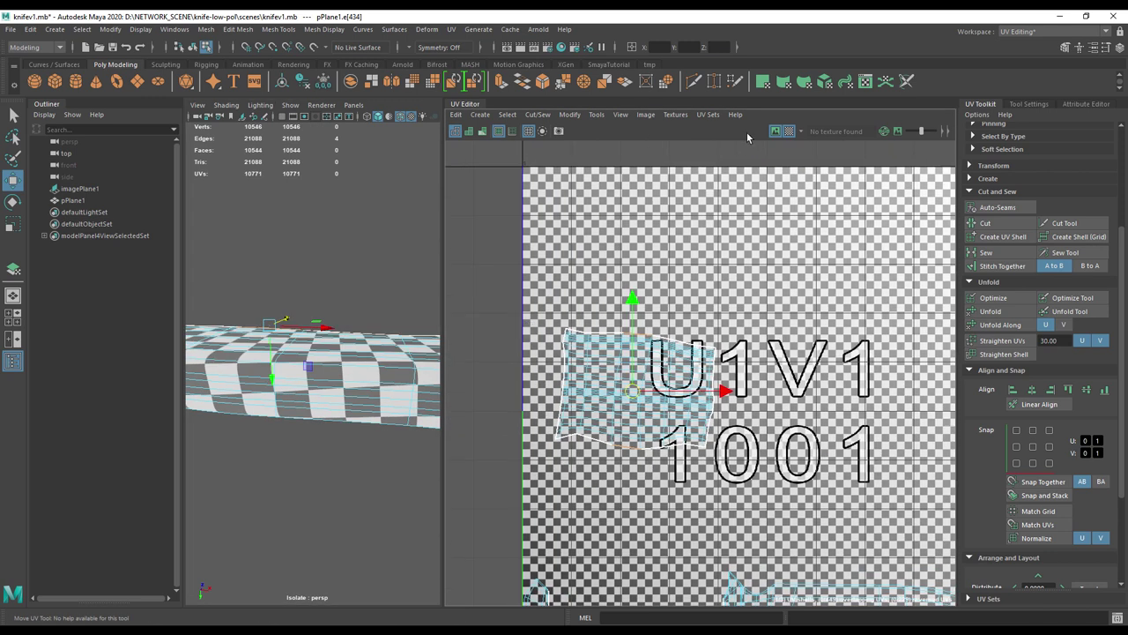
- Hide the checker map, turn on UV distortion shading, and examine the grip shell and its surface on the model
{"action": "left_click", "coordinate": [789, 131]}
{"action": "middle_click_drag", "start_coordinate": [618, 262], "coordinate": [659, 239], "text": "alt"}
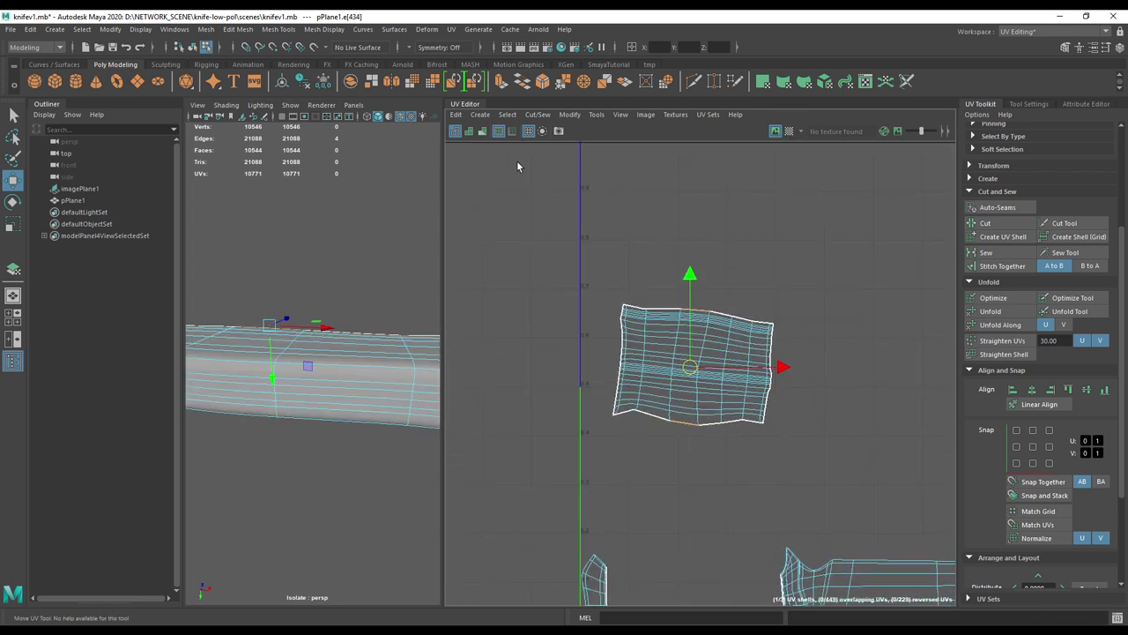
{"action": "left_click", "coordinate": [483, 131]}
{"action": "mouse_move", "coordinate": [595, 299]}
{"action": "right_mouse_down", "text": "alt"}
{"action": "mouse_move", "coordinate": [778, 323]}
{"action": "mouse_move", "coordinate": [784, 297]}
{"action": "right_mouse_up", "text": "alt"}
{"action": "middle_click_drag", "start_coordinate": [784, 298], "coordinate": [694, 188], "text": "alt"}
{"action": "left_click_drag", "start_coordinate": [381, 377], "coordinate": [515, 416], "text": "alt"}
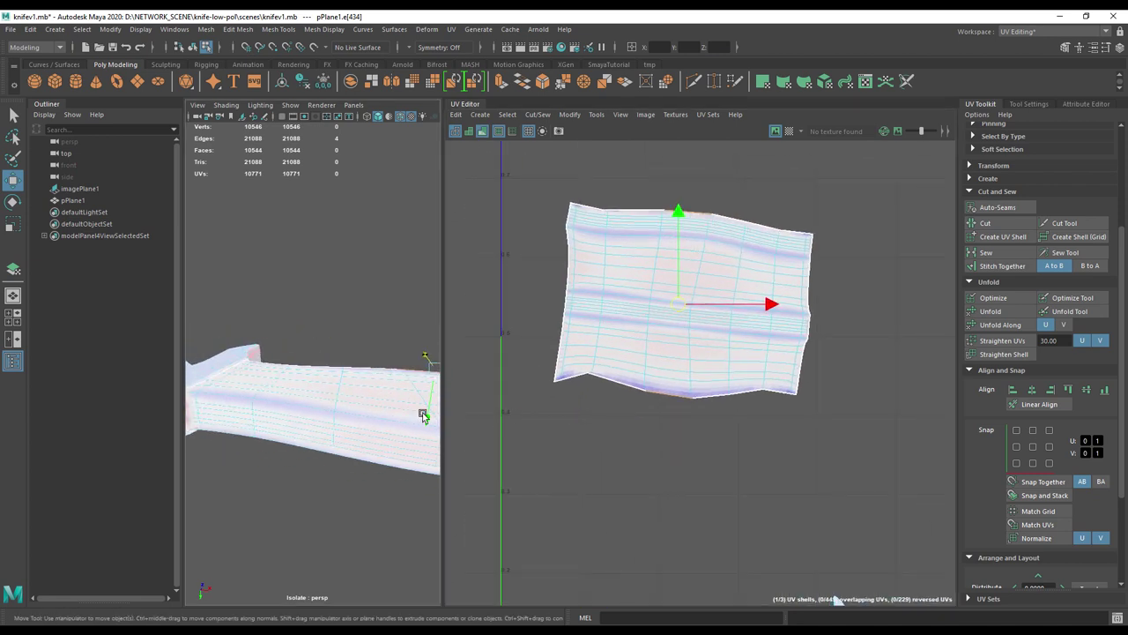
{"action": "left_click_drag", "start_coordinate": [323, 408], "coordinate": [376, 422], "text": "alt"}
- Compare the grip's UV distortion with smooth mesh preview off and on, ending with the preview on
{"action": "key", "text": "1"}
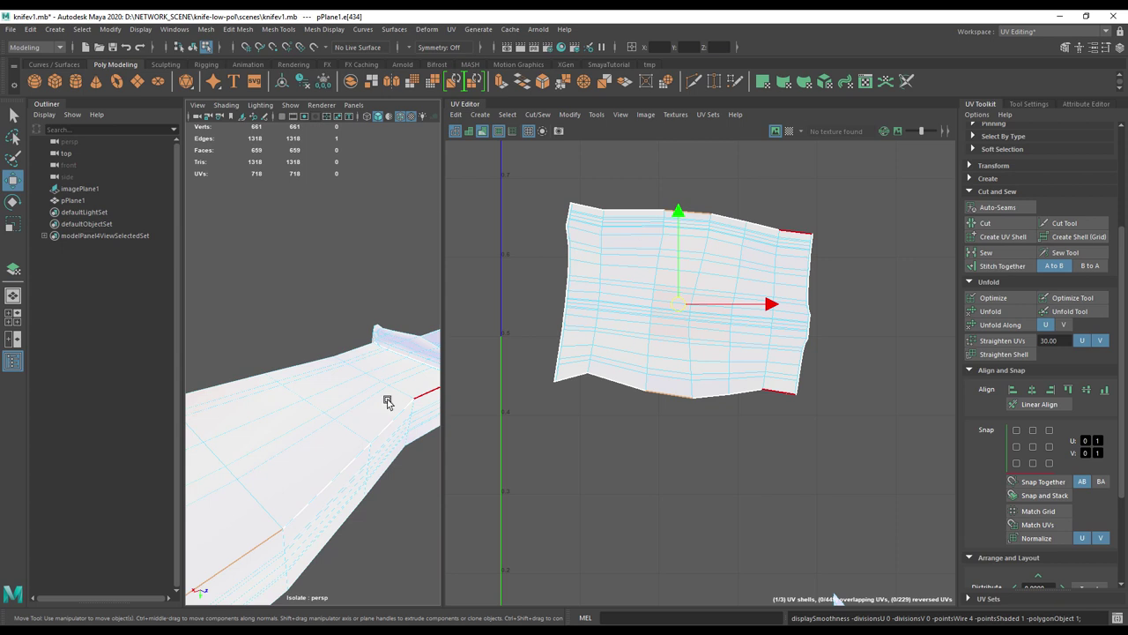
{"action": "key", "text": "3"}
{"action": "key", "text": "1"}
{"action": "key", "text": "3"}
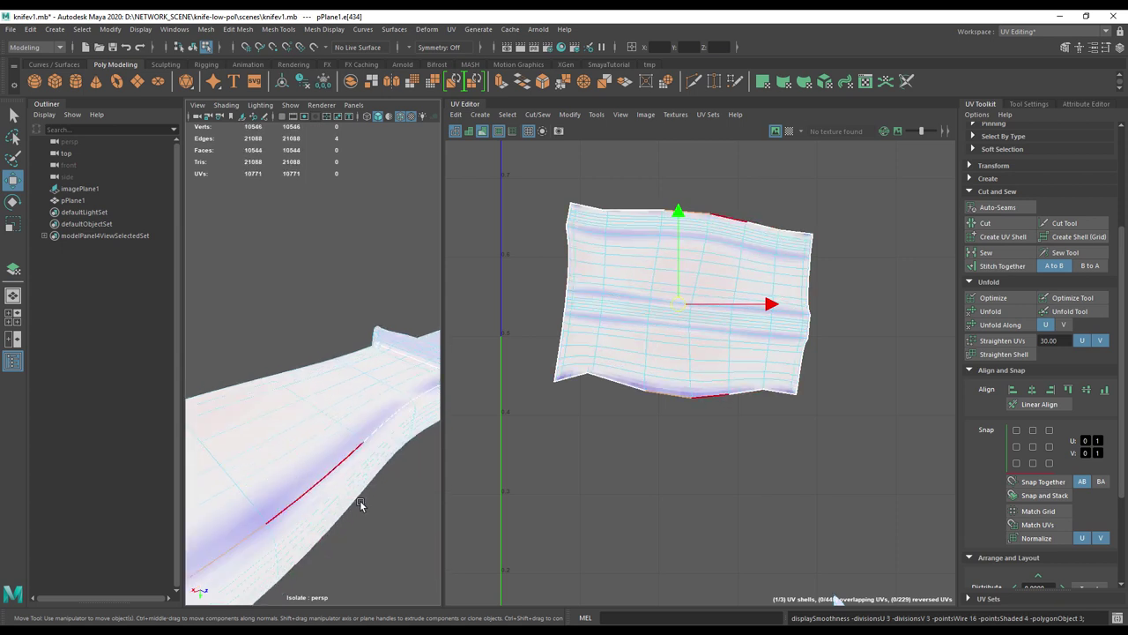
{"action": "left_click_drag", "start_coordinate": [317, 480], "coordinate": [498, 470], "text": "alt"}
{"action": "right_click_drag", "start_coordinate": [327, 456], "coordinate": [183, 378], "text": "alt"}
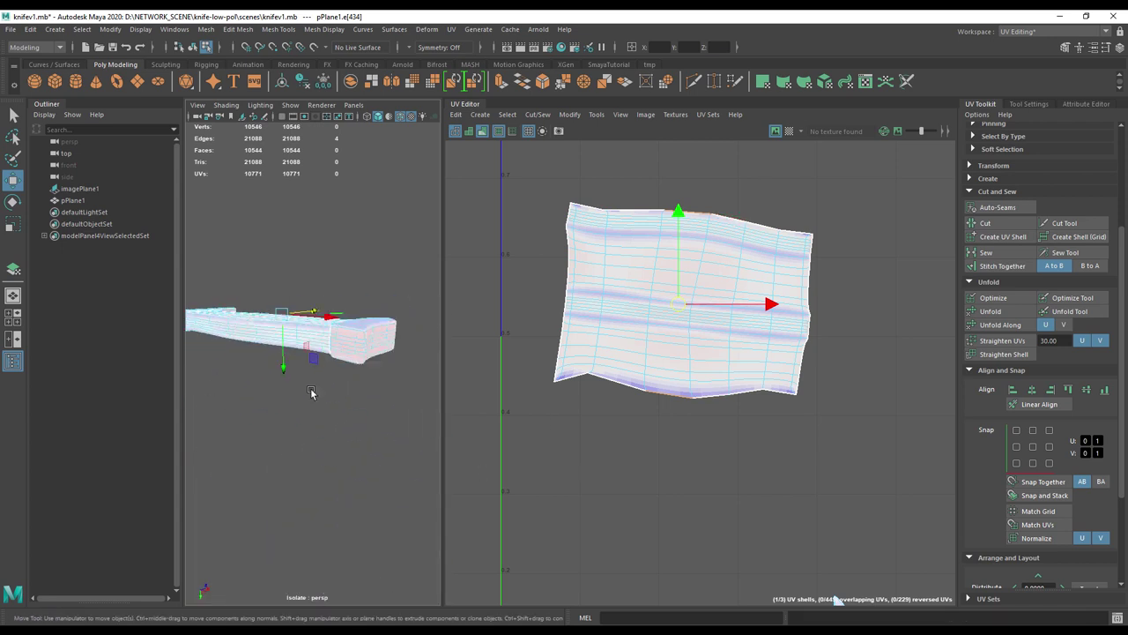
- Turn off the smooth mesh preview on the knife to return to the low-poly display
{"action": "left_click_drag", "start_coordinate": [300, 378], "coordinate": [304, 415], "text": "alt"}
{"action": "key", "text": "1"}
{"action": "left_click_drag", "start_coordinate": [371, 390], "coordinate": [379, 342], "text": "alt"}
{"action": "middle_click_drag", "start_coordinate": [645, 359], "coordinate": [630, 437], "text": "alt"}
{"action": "scroll", "coordinate": [785, 397], "scroll_direction": "down", "scroll_amount": 6}
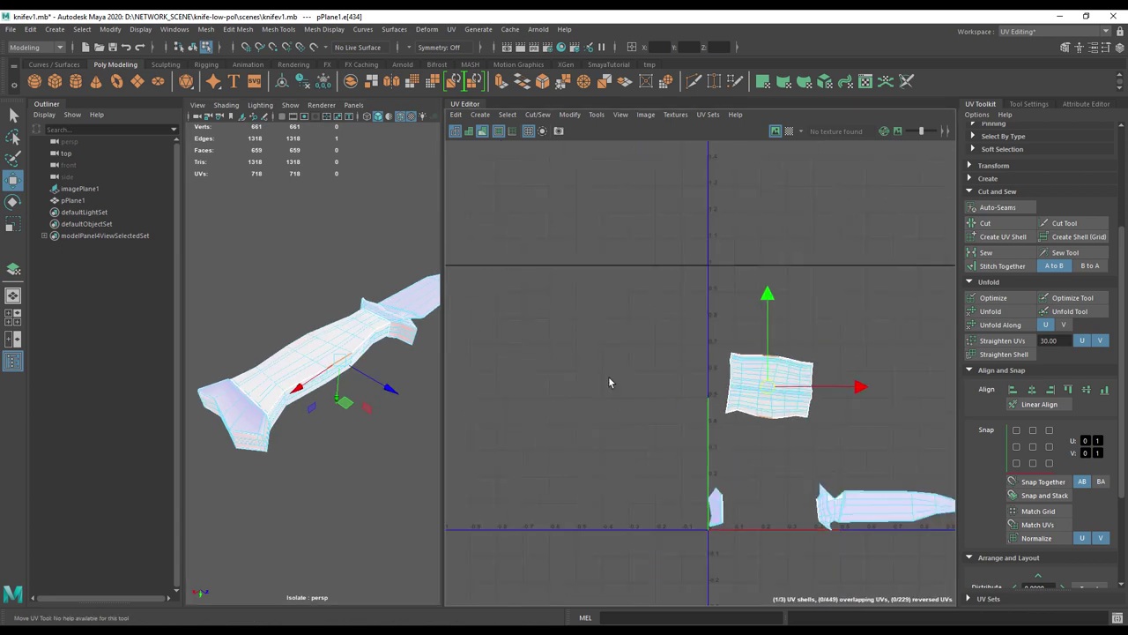
{"action": "left_click_drag", "start_coordinate": [761, 278], "coordinate": [768, 170]}
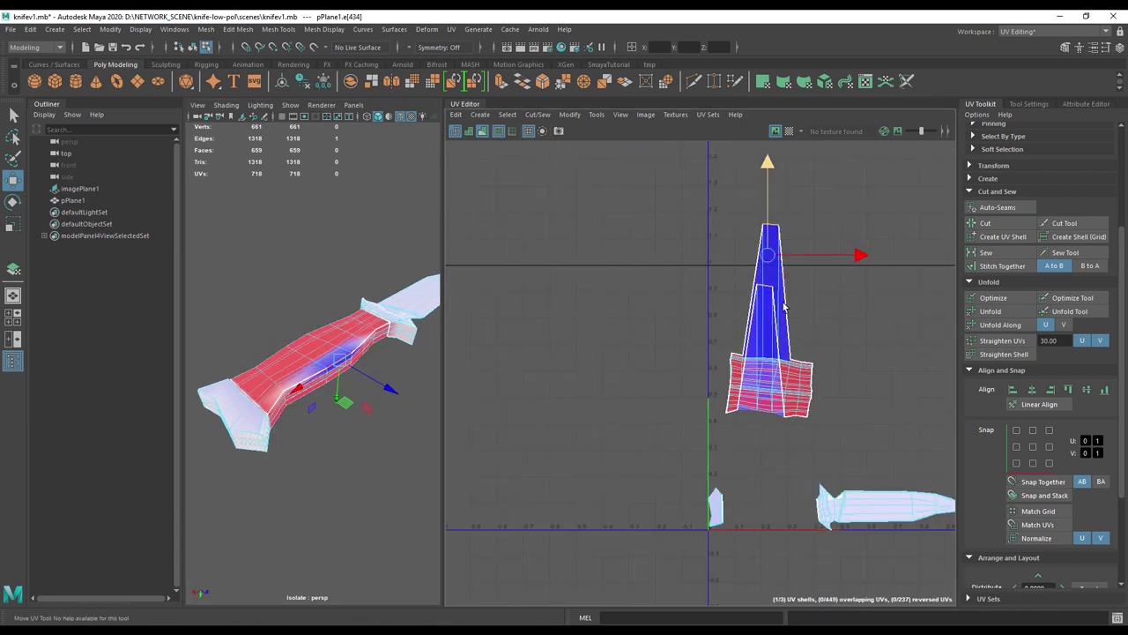
{"action": "key", "text": "ctrl+z"}
{"action": "right_click", "coordinate": [780, 372]}
{"action": "left_click", "coordinate": [750, 353]}
{"action": "left_click_drag", "start_coordinate": [768, 293], "coordinate": [764, 189]}
{"action": "key", "text": "ctrl+z"}
- Select the whole unfolded grip shell and move it straight up, above the 0–1 UV tile
{"action": "right_click", "coordinate": [776, 386]}
{"action": "right_click_drag", "start_coordinate": [743, 373], "coordinate": [733, 384]}
{"action": "left_click", "coordinate": [756, 372]}
{"action": "left_click_drag", "start_coordinate": [769, 294], "coordinate": [763, 113]}
{"action": "middle_click_drag", "start_coordinate": [593, 363], "coordinate": [633, 370], "text": "alt"}
- Enlarge the perspective view and hide the selected grip faces on the knife model
{"action": "left_click_drag", "start_coordinate": [305, 468], "coordinate": [314, 495], "text": "alt"}
{"action": "left_click_drag", "start_coordinate": [401, 426], "coordinate": [363, 473], "text": "alt"}
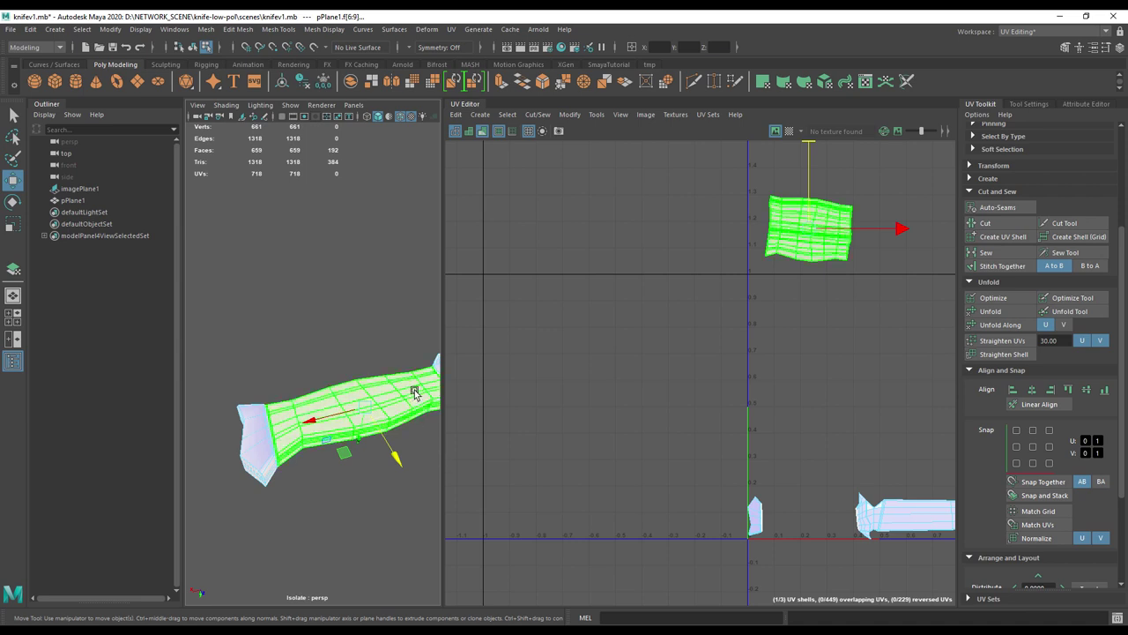
{"action": "left_click_drag", "start_coordinate": [443, 346], "coordinate": [679, 361]}
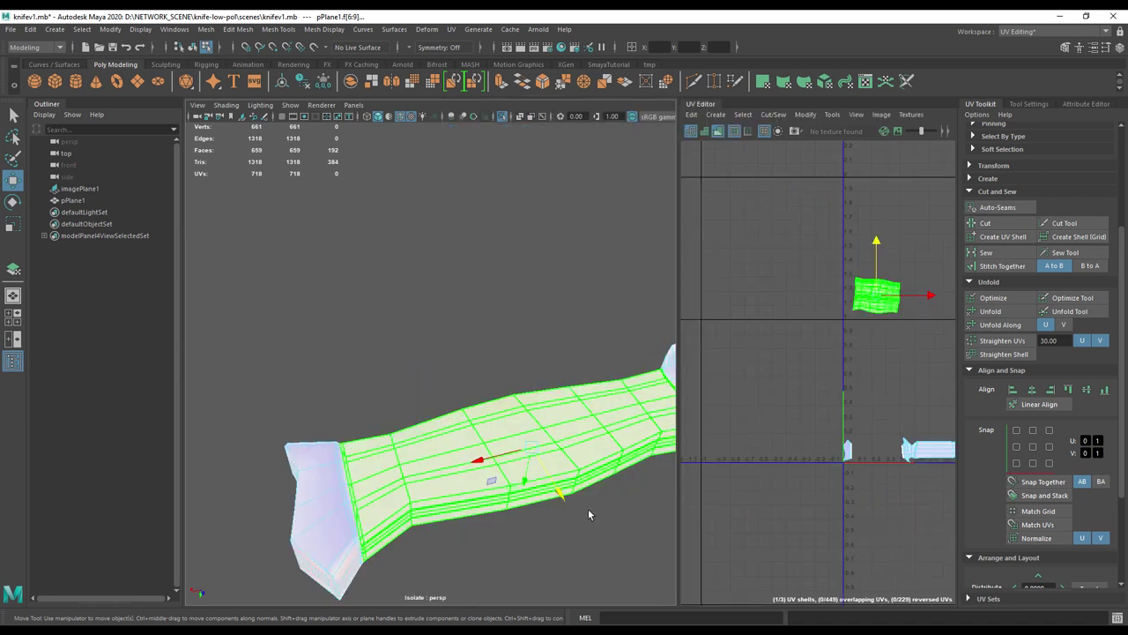
{"action": "middle_click_drag", "start_coordinate": [588, 509], "coordinate": [455, 428], "text": "alt"}
{"action": "left_click_drag", "start_coordinate": [454, 428], "coordinate": [473, 408], "text": "alt"}
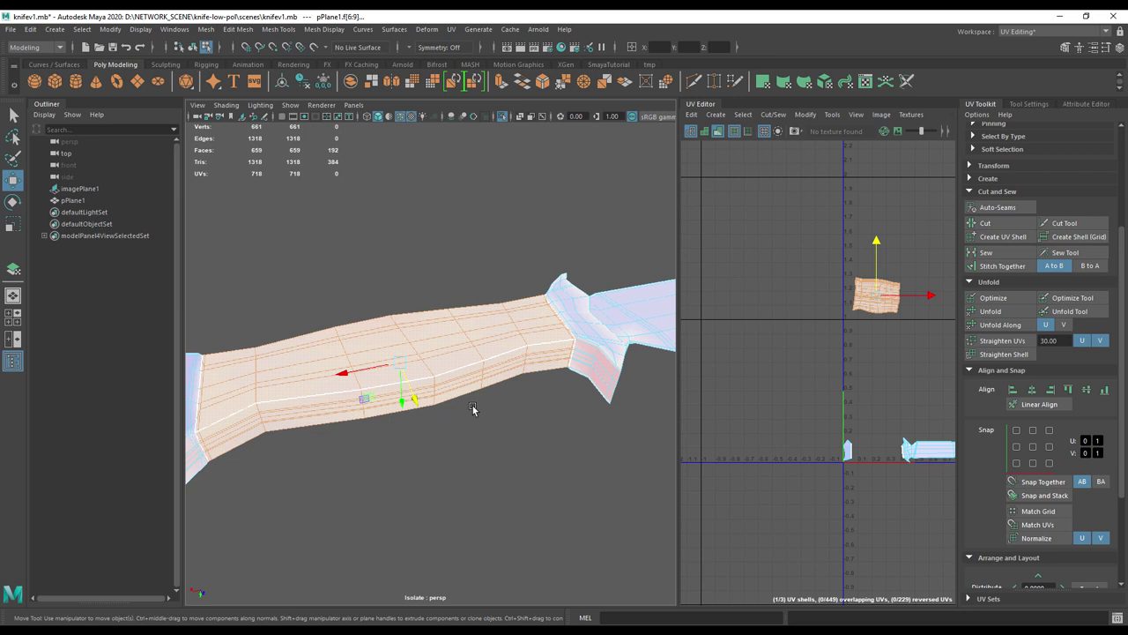
{"action": "middle_click_drag", "start_coordinate": [474, 408], "coordinate": [529, 405], "text": "alt"}
{"action": "mouse_move", "coordinate": [484, 342]}
{"action": "right_mouse_down"}
{"action": "mouse_move", "coordinate": [454, 336]}
{"action": "mouse_move", "coordinate": [475, 342]}
{"action": "right_mouse_up"}
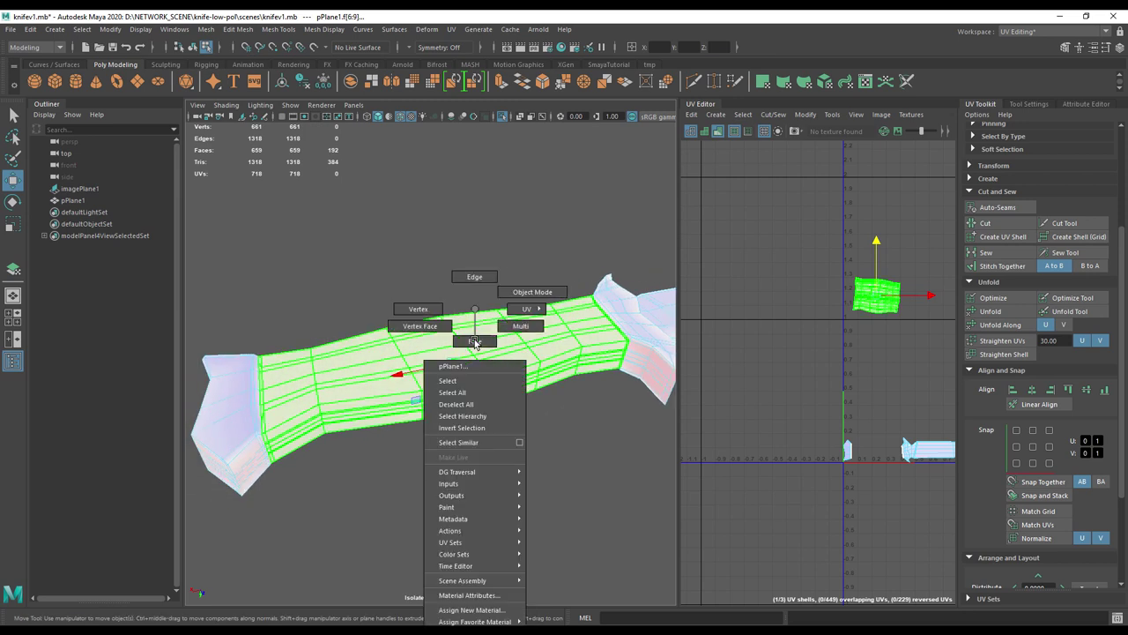
{"action": "right_click_drag", "start_coordinate": [513, 308], "coordinate": [511, 332]}
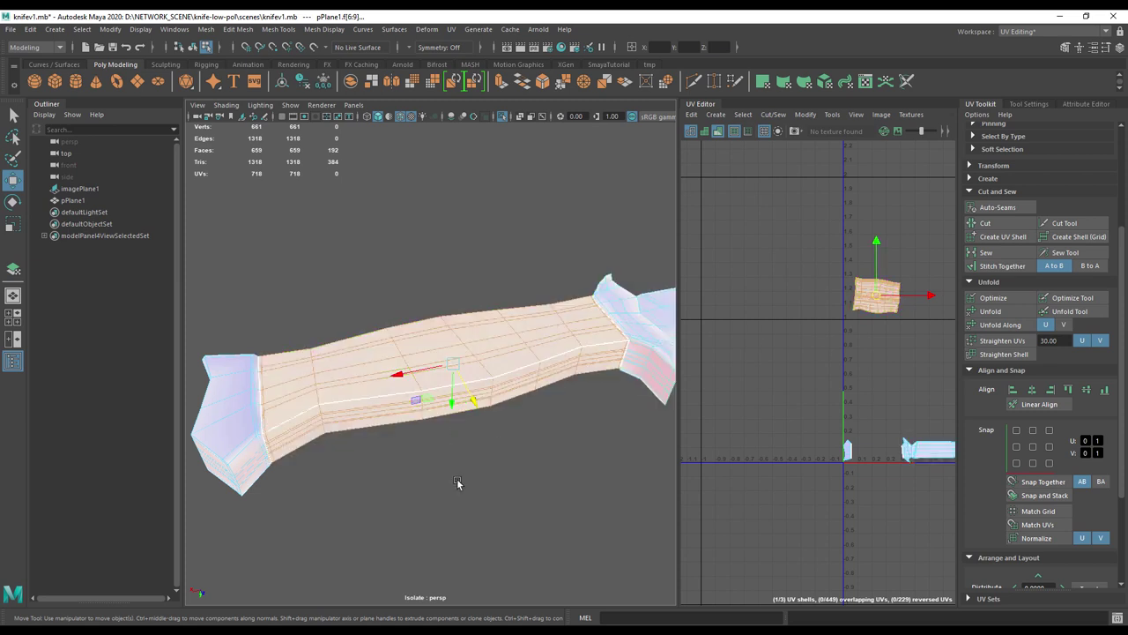
{"action": "key", "text": "ctrl+h"}
- Bring the pommel's open side into close view and turn off UV distortion shading
{"action": "left_click_drag", "start_coordinate": [458, 480], "coordinate": [544, 457], "text": "alt"}
{"action": "right_click_drag", "start_coordinate": [544, 456], "coordinate": [428, 464], "text": "alt"}
{"action": "middle_click_drag", "start_coordinate": [428, 463], "coordinate": [435, 494], "text": "alt"}
{"action": "left_click_drag", "start_coordinate": [435, 494], "coordinate": [388, 453], "text": "alt"}
{"action": "right_click_drag", "start_coordinate": [387, 453], "coordinate": [629, 490], "text": "alt"}
{"action": "middle_click_drag", "start_coordinate": [629, 490], "coordinate": [513, 262], "text": "alt"}
{"action": "left_click_drag", "start_coordinate": [372, 454], "coordinate": [370, 363], "text": "alt"}
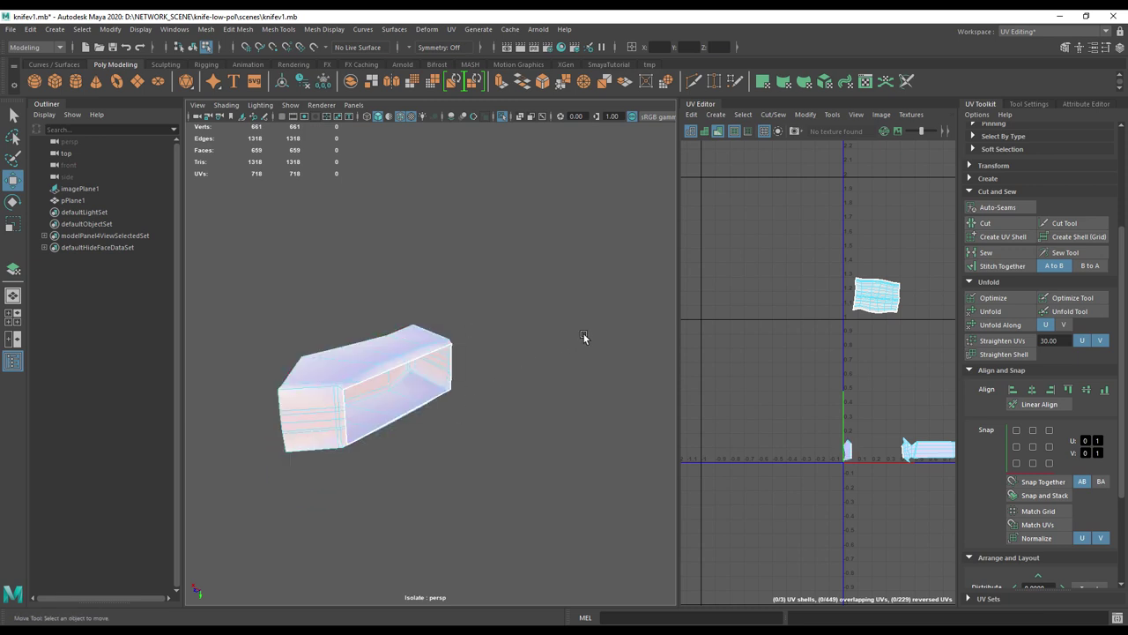
{"action": "left_click", "coordinate": [718, 133]}
{"action": "right_click_drag", "start_coordinate": [524, 401], "coordinate": [639, 480], "text": "alt"}
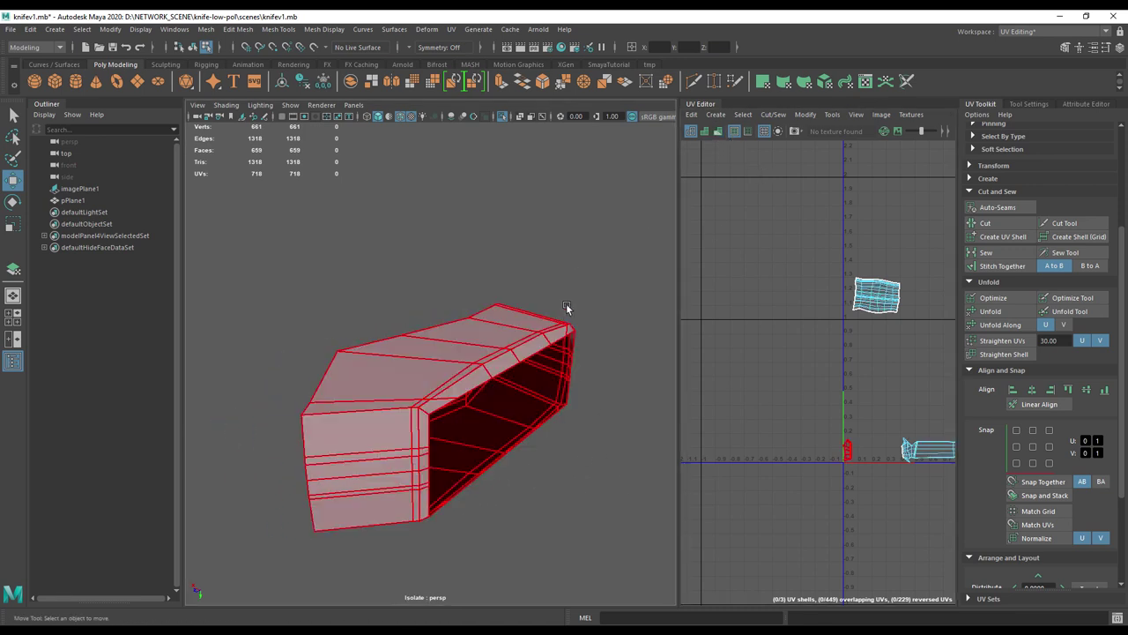
- Select the border edges between one narrow end face and the adjoining broad face of the pommel
{"action": "right_click", "coordinate": [412, 387]}
{"action": "left_click", "coordinate": [412, 277]}
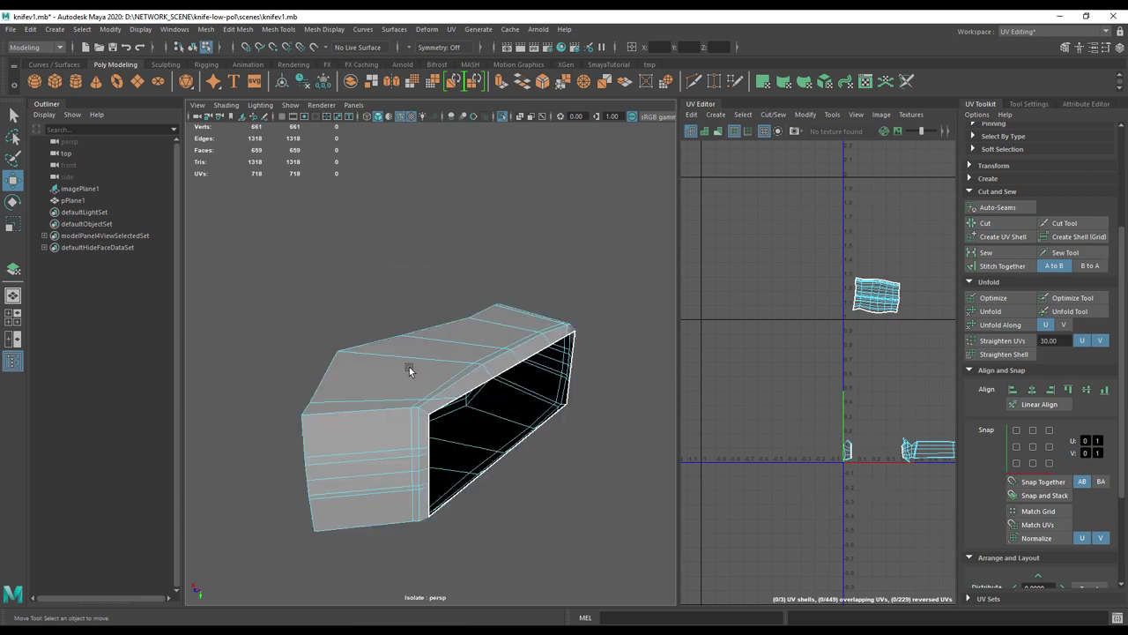
{"action": "left_click", "coordinate": [423, 409]}
{"action": "double_click", "coordinate": [334, 415], "text": "shift"}
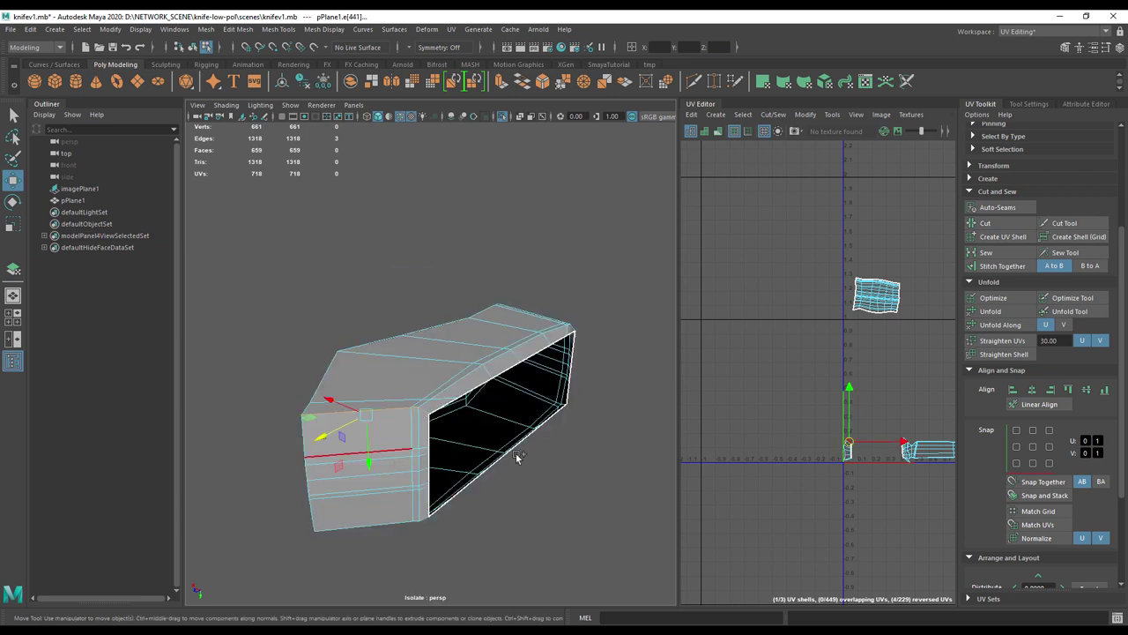
{"action": "left_click_drag", "start_coordinate": [512, 450], "coordinate": [418, 474], "text": "alt"}
{"action": "right_click_drag", "start_coordinate": [417, 470], "coordinate": [316, 383], "text": "alt"}
{"action": "key", "text": "f"}
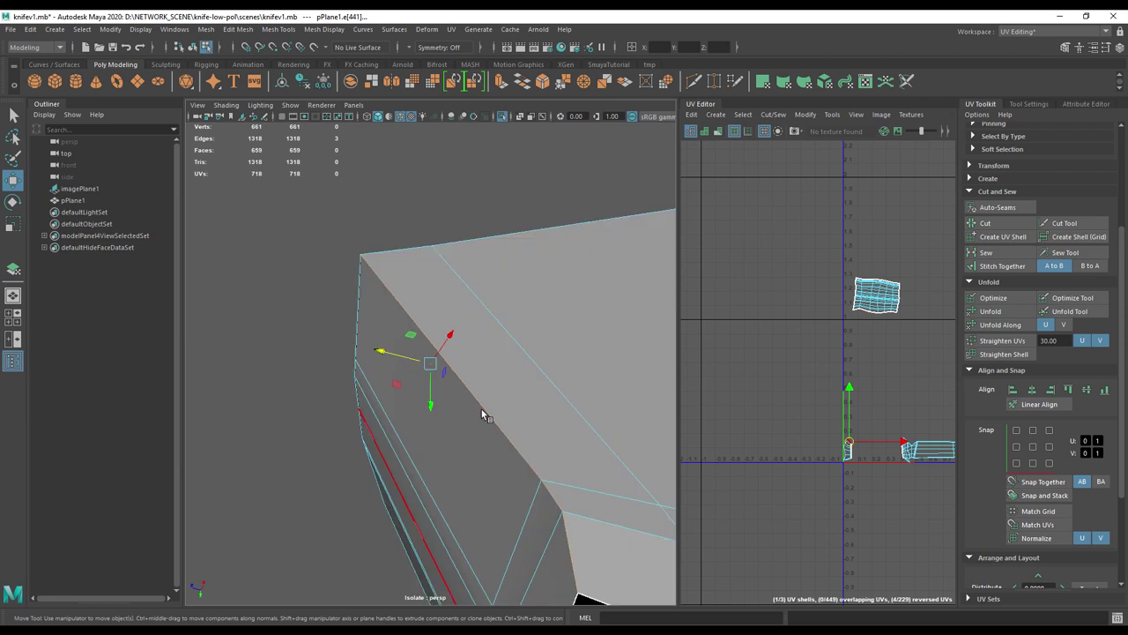
- Add the matching edges at the pommel's other corners to the selection and cut the UVs along them
{"action": "right_click_drag", "start_coordinate": [594, 418], "coordinate": [362, 425], "text": "alt"}
{"action": "middle_click_drag", "start_coordinate": [441, 419], "coordinate": [319, 392], "text": "alt"}
{"action": "left_click_drag", "start_coordinate": [319, 391], "coordinate": [262, 373], "text": "alt"}
{"action": "left_click", "coordinate": [487, 443], "text": "shift"}
{"action": "double_click", "coordinate": [619, 423], "text": "shift"}
{"action": "left_click_drag", "start_coordinate": [554, 513], "coordinate": [532, 423], "text": "alt"}
{"action": "left_click", "coordinate": [557, 330], "text": "shift"}
{"action": "left_click_drag", "start_coordinate": [421, 385], "coordinate": [586, 365], "text": "alt"}
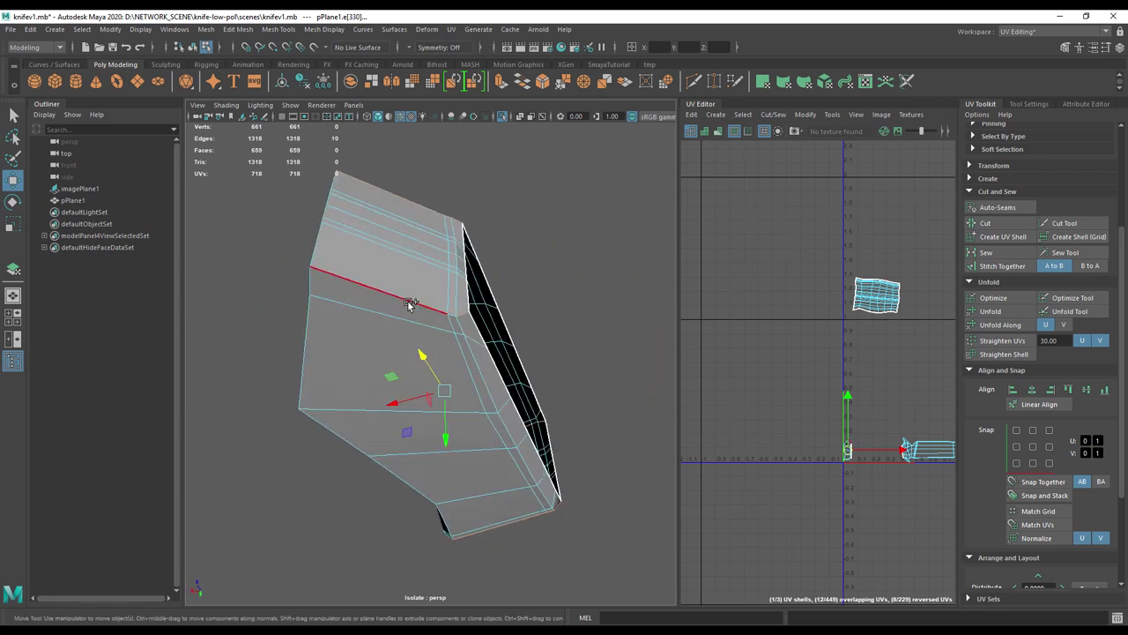
{"action": "left_click_drag", "start_coordinate": [395, 340], "coordinate": [373, 457], "text": "alt"}
{"action": "left_click", "coordinate": [394, 399], "text": "shift"}
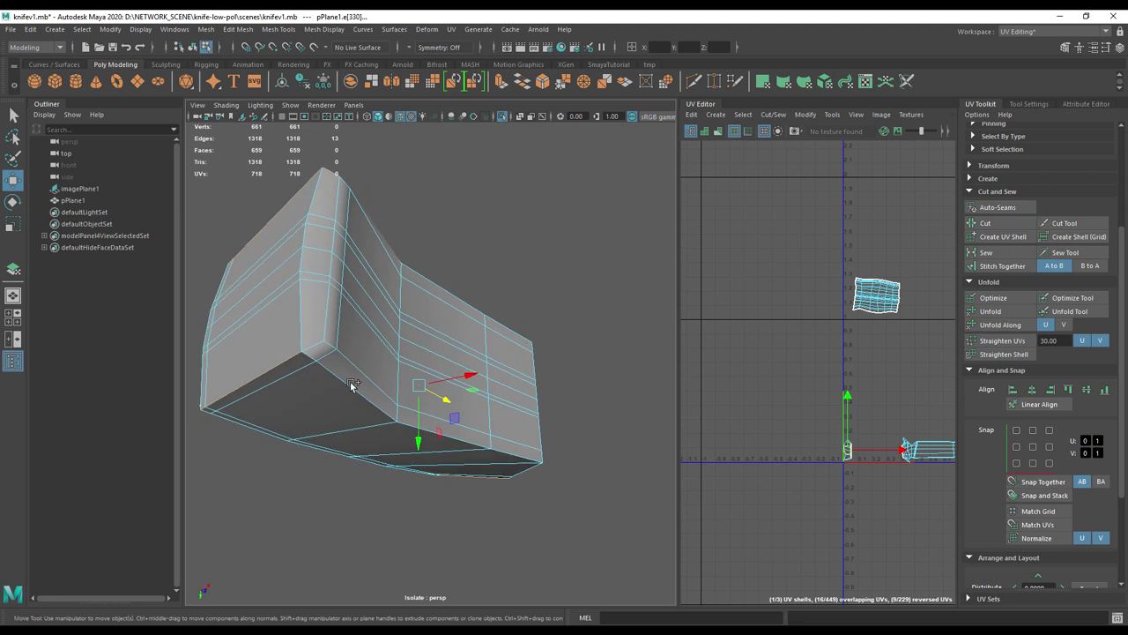
{"action": "left_click", "coordinate": [984, 223]}
- Select the pommel's UV shell, unfold it, and shift it along U inside the 0–1 tile
{"action": "middle_click_drag", "start_coordinate": [831, 446], "coordinate": [789, 386], "text": "alt"}
{"action": "right_click_drag", "start_coordinate": [789, 385], "coordinate": [923, 430], "text": "alt"}
{"action": "middle_click_drag", "start_coordinate": [770, 347], "coordinate": [802, 394], "text": "alt"}
{"action": "right_click", "coordinate": [771, 373]}
{"action": "left_click", "coordinate": [738, 357]}
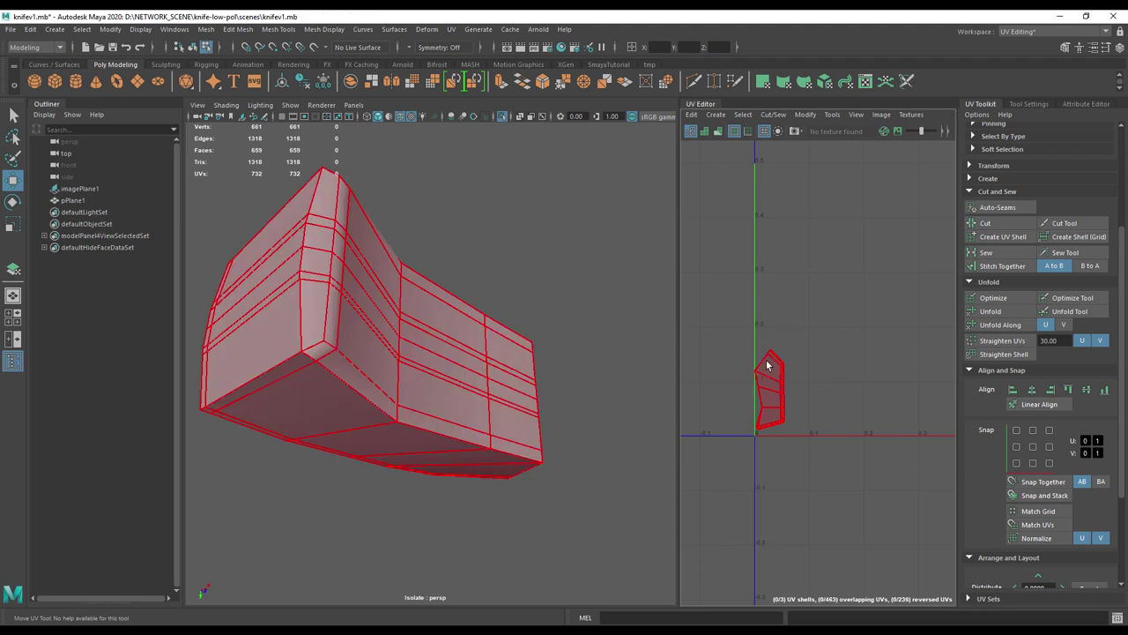
{"action": "left_click", "coordinate": [979, 311]}
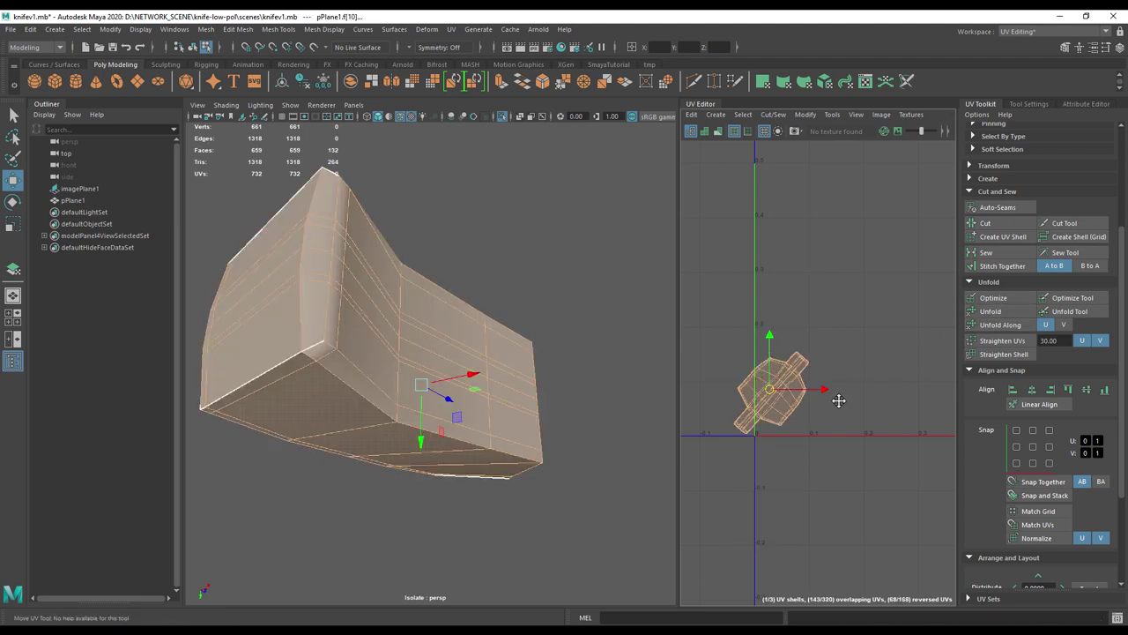
{"action": "middle_click_drag", "start_coordinate": [844, 396], "coordinate": [836, 409], "text": "alt"}
{"action": "left_click_drag", "start_coordinate": [819, 407], "coordinate": [891, 407]}
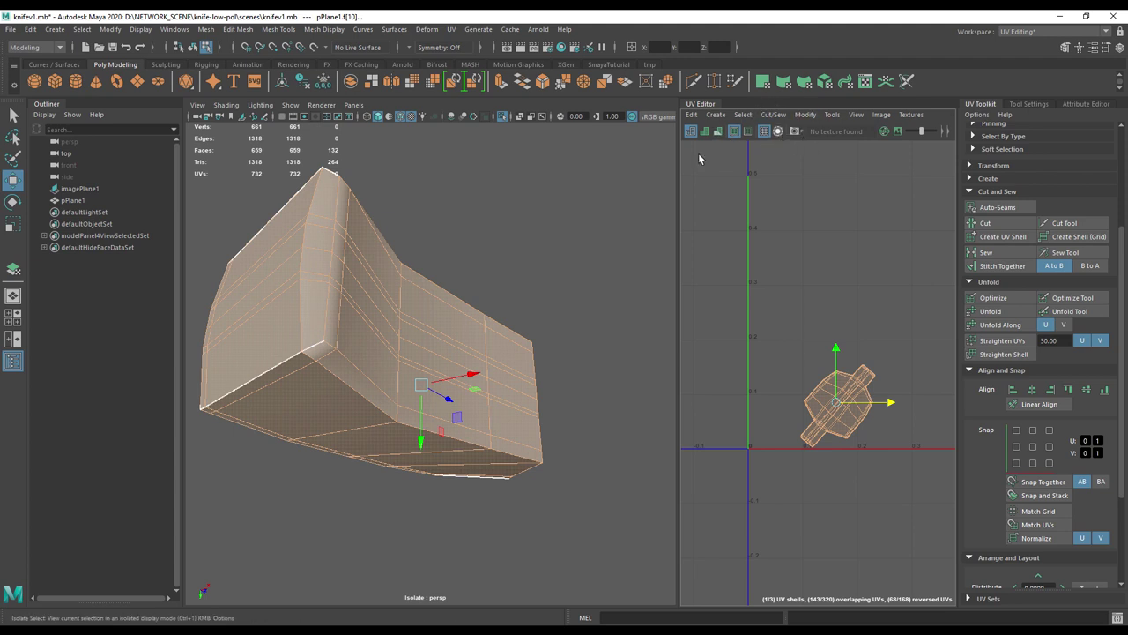
- Show the checker map on the whole knife and inspect the pattern on the unfolded pommel
{"action": "left_click_drag", "start_coordinate": [678, 160], "coordinate": [643, 160]}
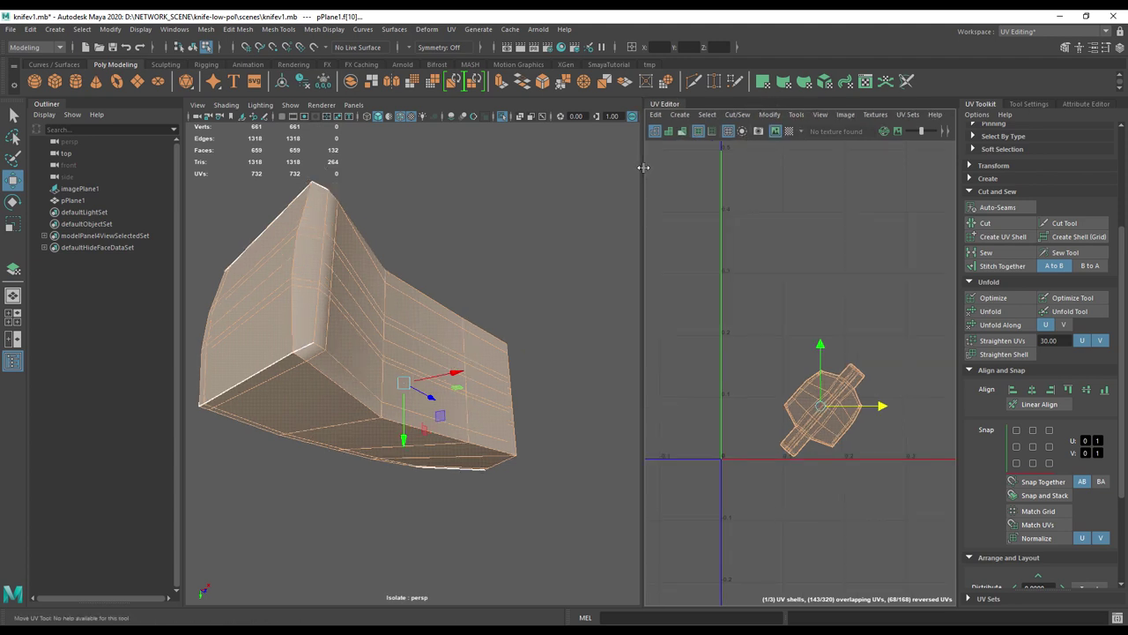
{"action": "left_click", "coordinate": [775, 130]}
{"action": "left_click_drag", "start_coordinate": [473, 285], "coordinate": [511, 313], "text": "alt"}
{"action": "right_click_drag", "start_coordinate": [498, 310], "coordinate": [552, 301]}
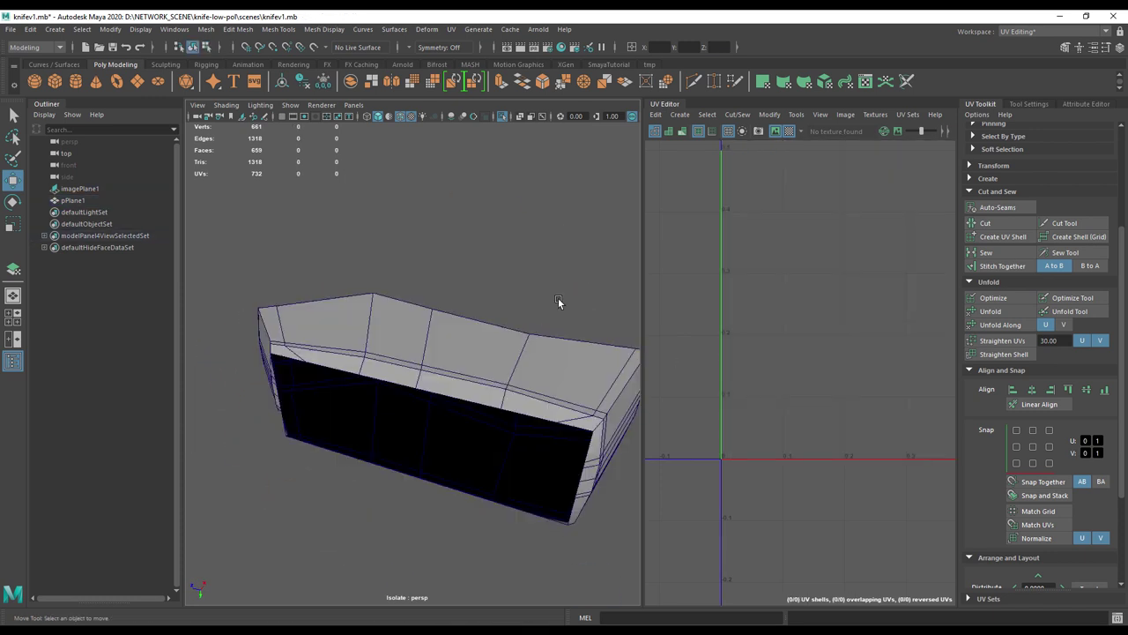
{"action": "left_click", "coordinate": [527, 376]}
{"action": "scroll", "coordinate": [696, 377], "scroll_direction": "down", "scroll_amount": 6}
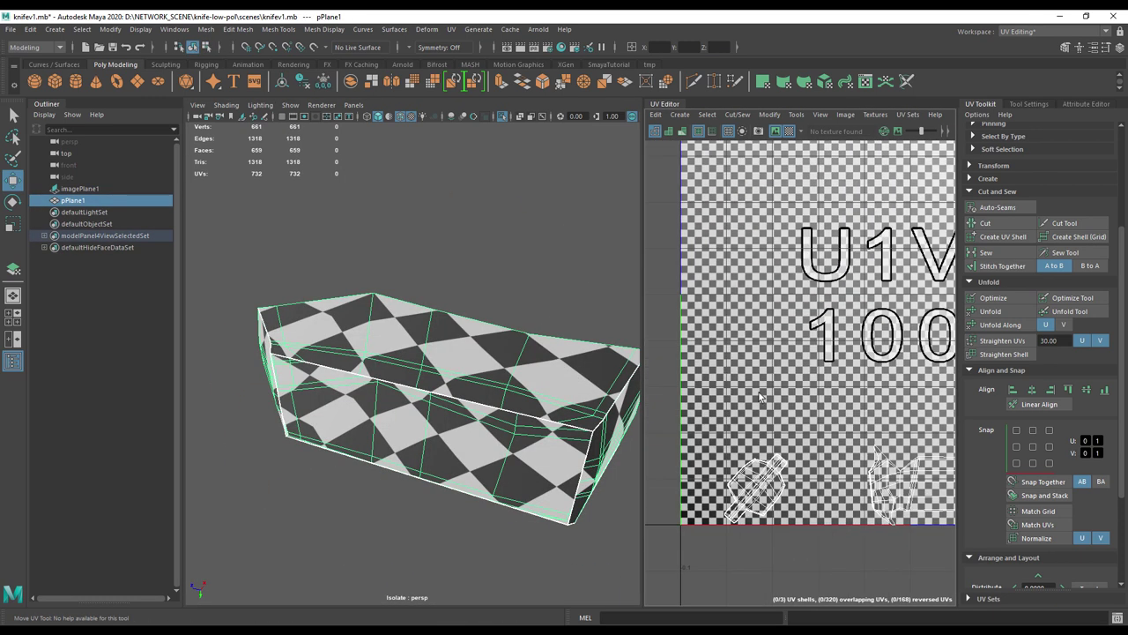
{"action": "middle_click_drag", "start_coordinate": [656, 345], "coordinate": [685, 448], "text": "alt"}
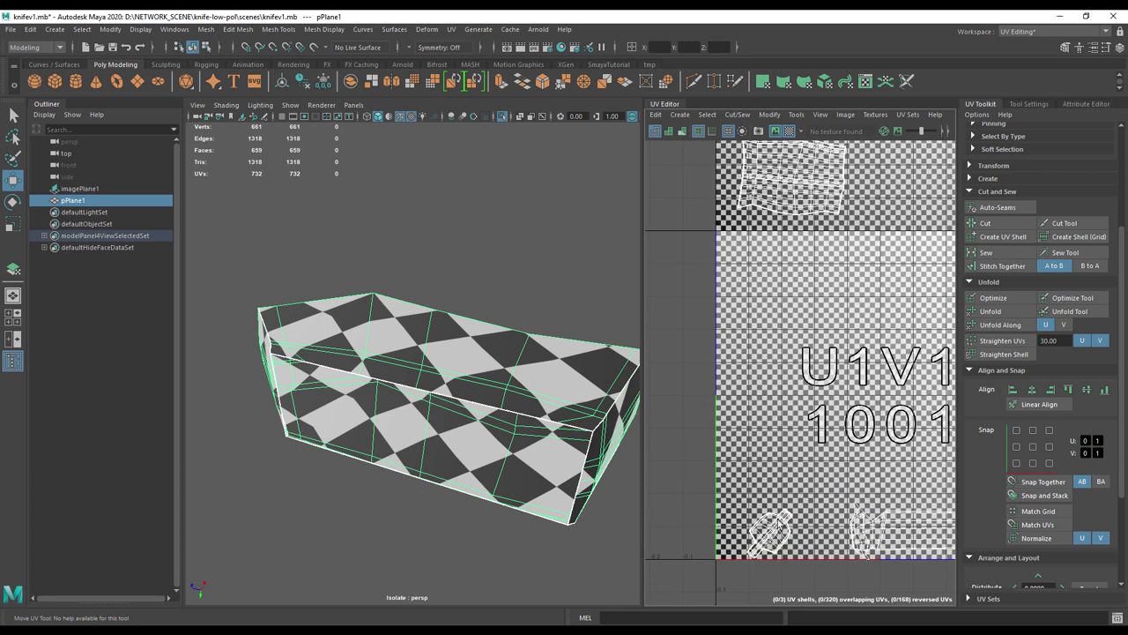
- Select the pommel shell and move it up and across, next to the grip shell above the 0–1 tile
{"action": "right_click_drag", "start_coordinate": [779, 522], "coordinate": [740, 460]}
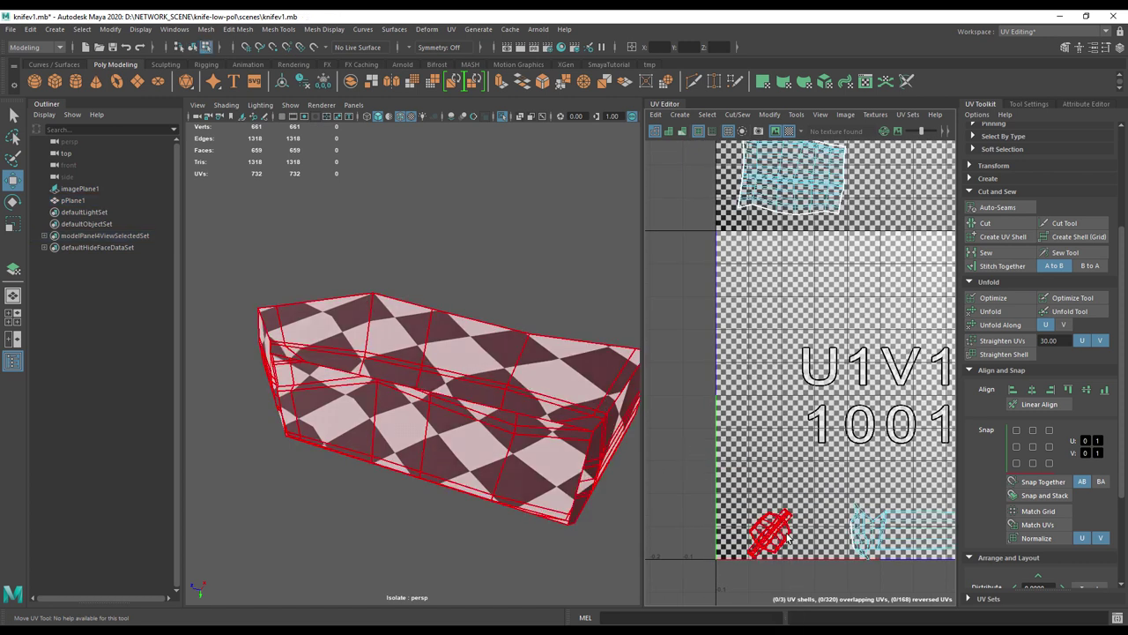
{"action": "left_click", "coordinate": [776, 509]}
{"action": "left_click_drag", "start_coordinate": [777, 504], "coordinate": [806, 151]}
{"action": "middle_click_drag", "start_coordinate": [809, 175], "coordinate": [772, 342], "text": "alt"}
{"action": "left_click_drag", "start_coordinate": [806, 335], "coordinate": [892, 335]}
- Switch to edge selection, enlarge the UV Editor around the grip and pommel shells, and hide the checker map
{"action": "middle_click_drag", "start_coordinate": [833, 331], "coordinate": [827, 368], "text": "alt"}
{"action": "right_click_drag", "start_coordinate": [826, 369], "coordinate": [1022, 436], "text": "alt"}
{"action": "right_click_drag", "start_coordinate": [863, 343], "coordinate": [842, 325]}
{"action": "middle_click_drag", "start_coordinate": [838, 331], "coordinate": [973, 322], "text": "alt"}
{"action": "right_click_drag", "start_coordinate": [814, 346], "coordinate": [777, 346], "text": "alt"}
{"action": "middle_click_drag", "start_coordinate": [778, 346], "coordinate": [810, 357], "text": "alt"}
{"action": "right_click_drag", "start_coordinate": [810, 356], "coordinate": [773, 353], "text": "alt"}
{"action": "middle_click_drag", "start_coordinate": [773, 353], "coordinate": [727, 353], "text": "alt"}
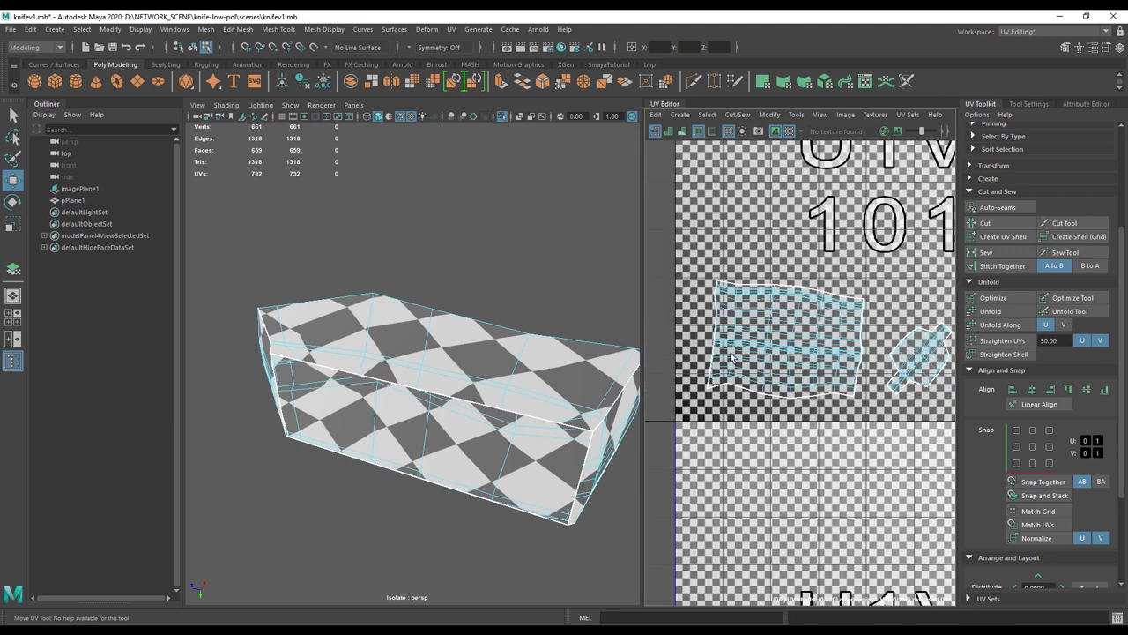
{"action": "left_click_drag", "start_coordinate": [642, 366], "coordinate": [413, 386]}
{"action": "middle_click_drag", "start_coordinate": [605, 378], "coordinate": [503, 441], "text": "alt"}
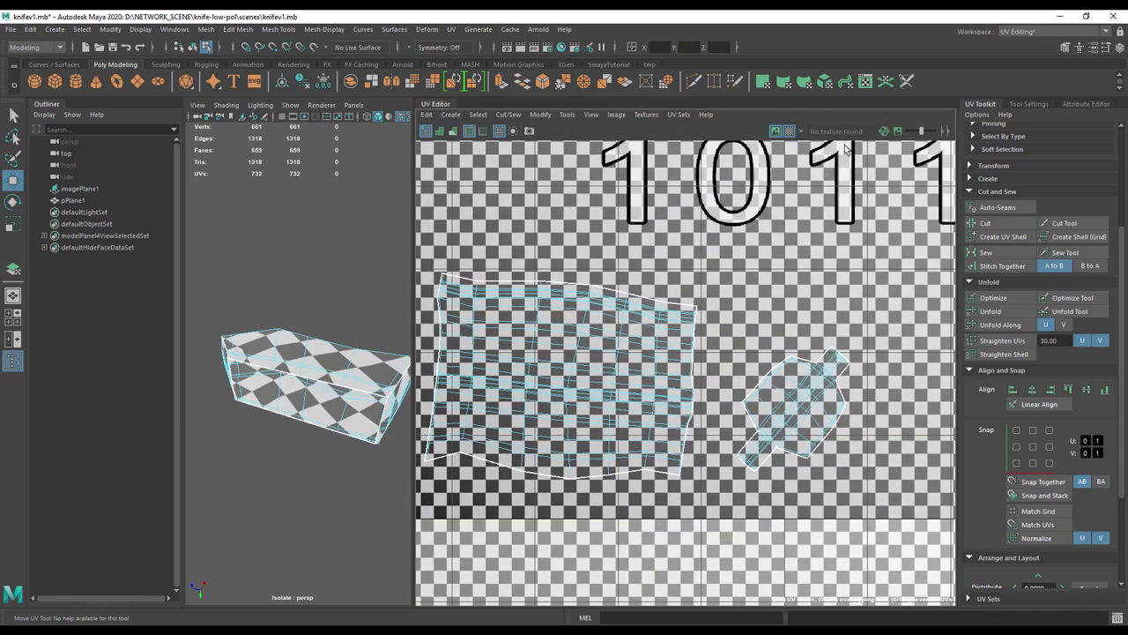
{"action": "left_click", "coordinate": [789, 131]}
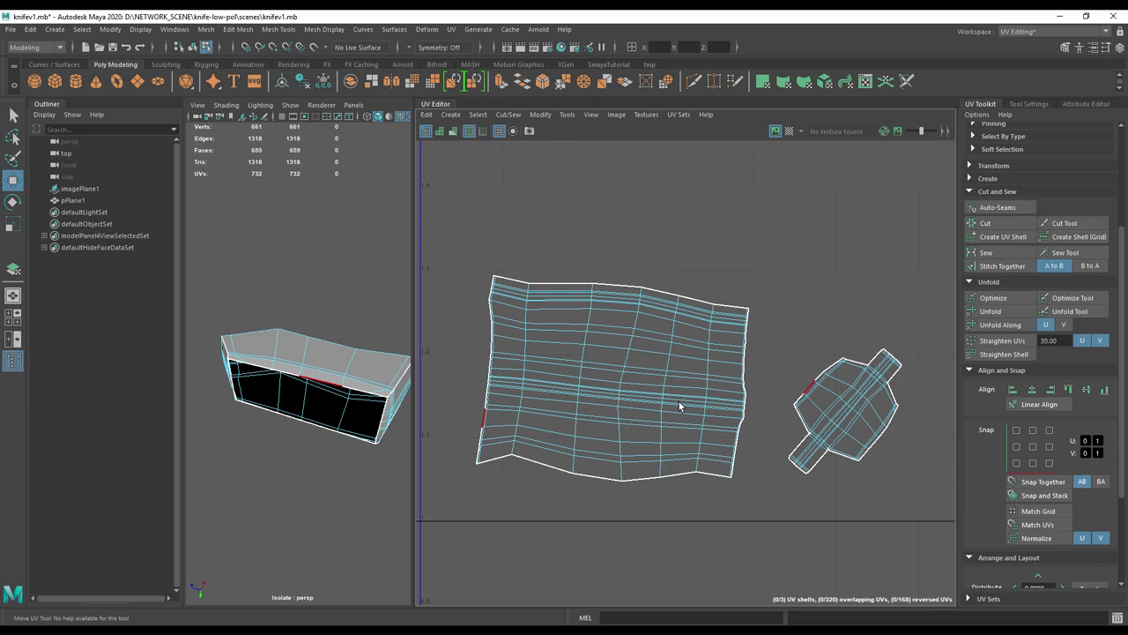
- Select the six border edges on the pommel shell that match the grip's end and stitch the two shells together
{"action": "scroll", "coordinate": [802, 381], "scroll_direction": "up", "scroll_amount": 5}
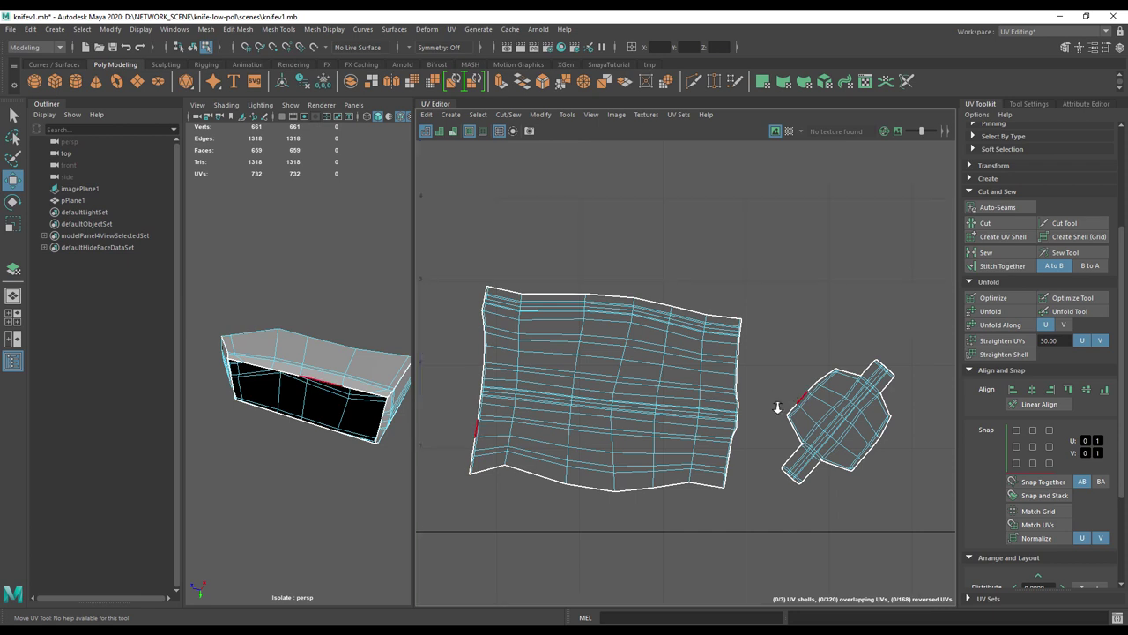
{"action": "left_click", "coordinate": [809, 412]}
{"action": "left_click", "coordinate": [797, 422], "text": "shift"}
{"action": "left_click", "coordinate": [827, 394], "text": "shift"}
{"action": "left_click", "coordinate": [844, 371], "text": "shift"}
{"action": "left_click", "coordinate": [865, 353], "text": "shift"}
{"action": "left_click", "coordinate": [881, 341], "text": "shift"}
{"action": "middle_click_drag", "start_coordinate": [683, 407], "coordinate": [862, 357], "text": "alt"}
{"action": "scroll", "coordinate": [862, 357], "scroll_direction": "down", "scroll_amount": 2}
{"action": "middle_click_drag", "start_coordinate": [749, 377], "coordinate": [804, 377], "text": "alt"}
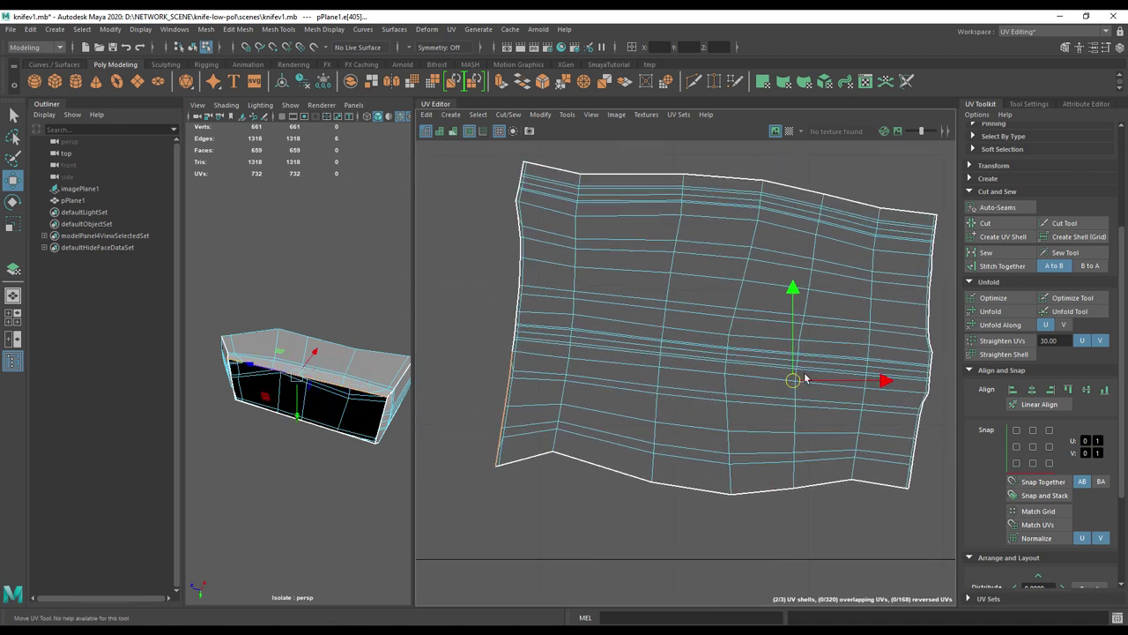
{"action": "left_click", "coordinate": [1003, 266]}
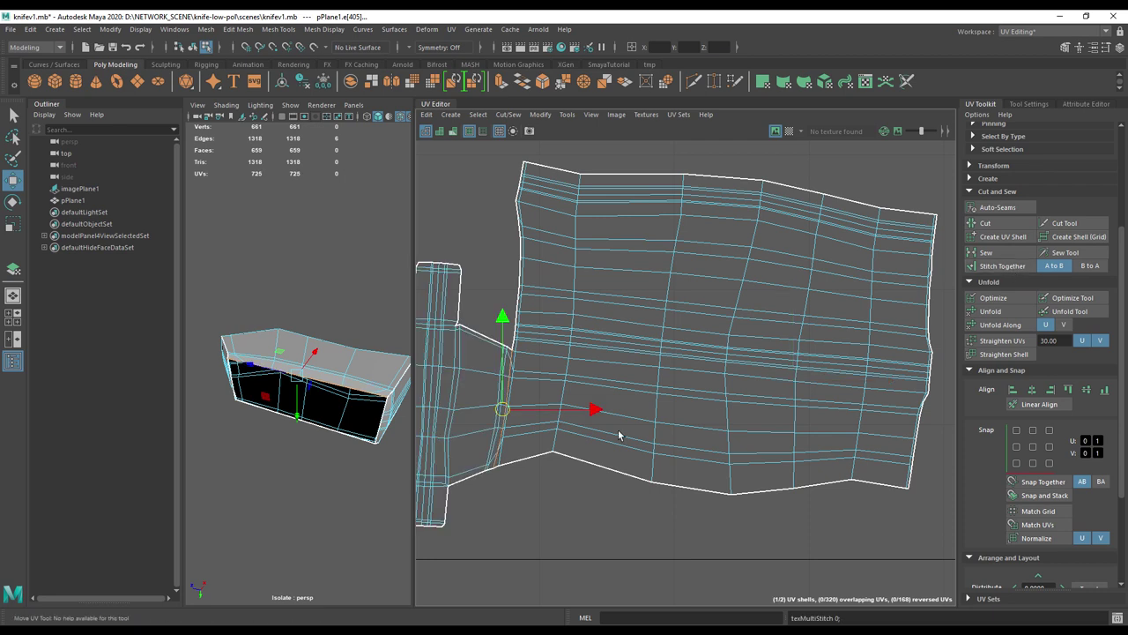
- Select the pommel's faces in the UV layout and shift them along U away from the grip
{"action": "scroll", "coordinate": [617, 433], "scroll_direction": "up", "scroll_amount": 2}
{"action": "right_click_drag", "start_coordinate": [615, 432], "coordinate": [1079, 459], "text": "alt"}
{"action": "middle_click_drag", "start_coordinate": [720, 437], "coordinate": [690, 488], "text": "alt"}
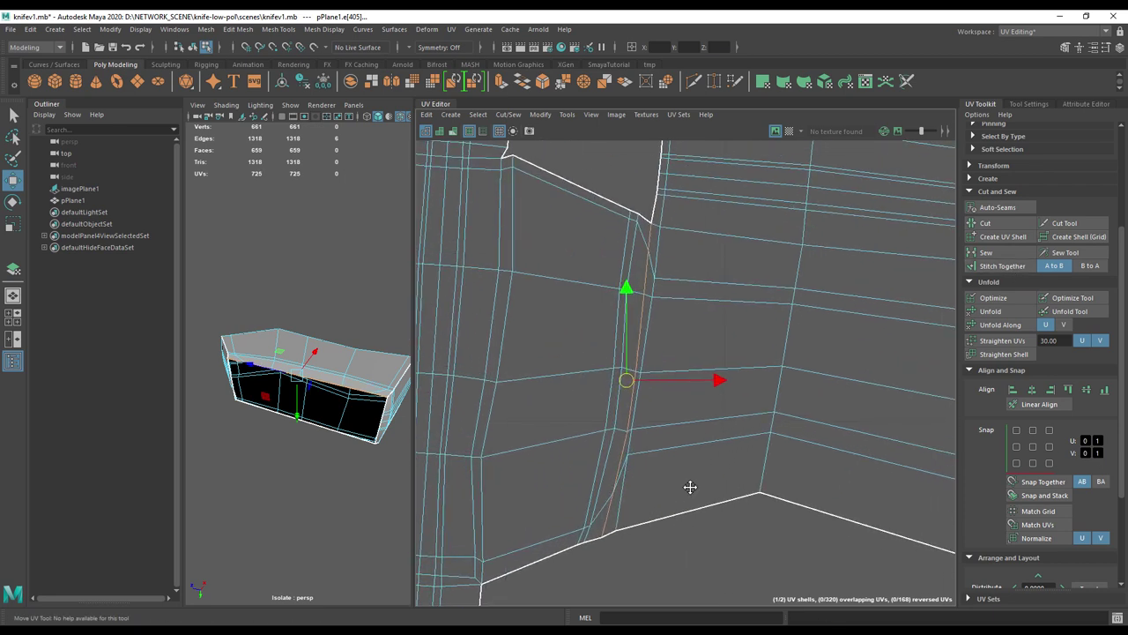
{"action": "right_click", "coordinate": [690, 309]}
{"action": "right_click_drag", "start_coordinate": [661, 304], "coordinate": [663, 308]}
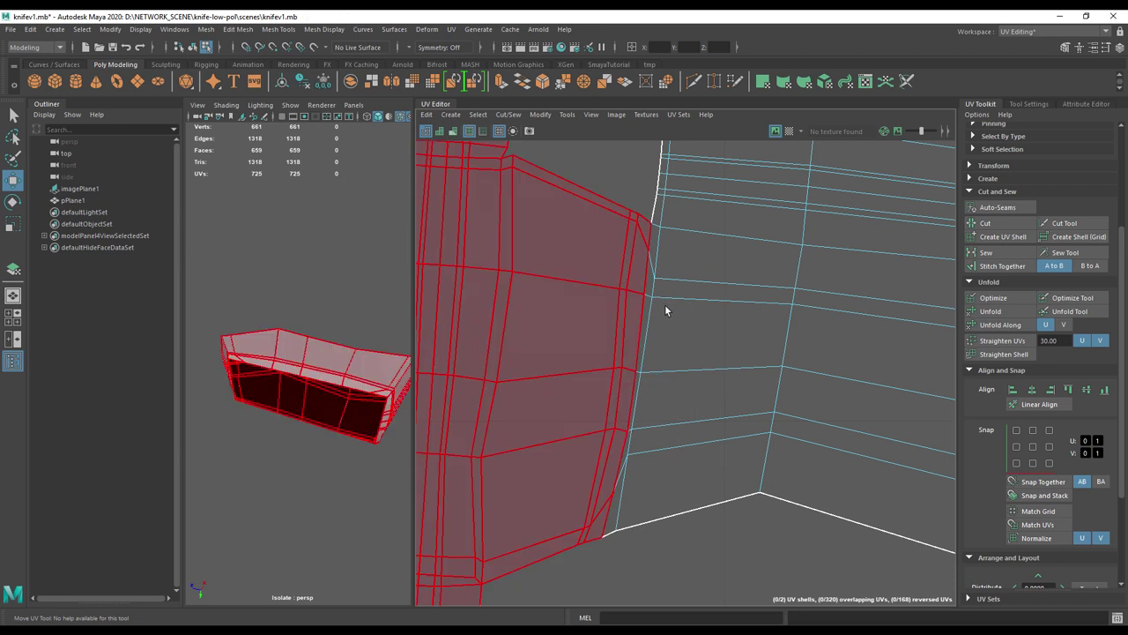
{"action": "right_click_drag", "start_coordinate": [747, 405], "coordinate": [698, 388]}
{"action": "left_click", "coordinate": [724, 416]}
{"action": "middle_click_drag", "start_coordinate": [743, 445], "coordinate": [774, 379], "text": "alt"}
{"action": "left_click_drag", "start_coordinate": [556, 281], "coordinate": [529, 285]}
{"action": "middle_click_drag", "start_coordinate": [735, 323], "coordinate": [773, 448], "text": "alt"}
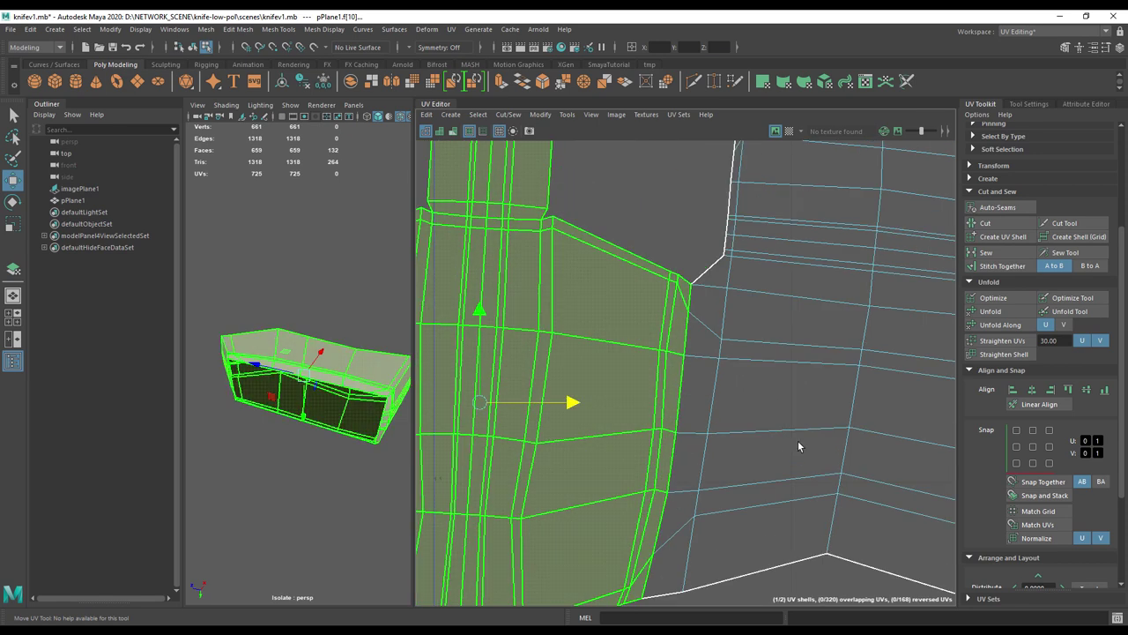
{"action": "scroll", "coordinate": [773, 452], "scroll_direction": "down", "scroll_amount": 3}
- Undo the shift of the pommel faces in the UV layout
{"action": "right_click_drag", "start_coordinate": [567, 338], "coordinate": [667, 274]}
{"action": "middle_click_drag", "start_coordinate": [823, 307], "coordinate": [659, 389], "text": "alt"}
{"action": "middle_click_drag", "start_coordinate": [762, 364], "coordinate": [768, 309], "text": "alt"}
{"action": "scroll", "coordinate": [770, 310], "scroll_direction": "down", "scroll_amount": 3}
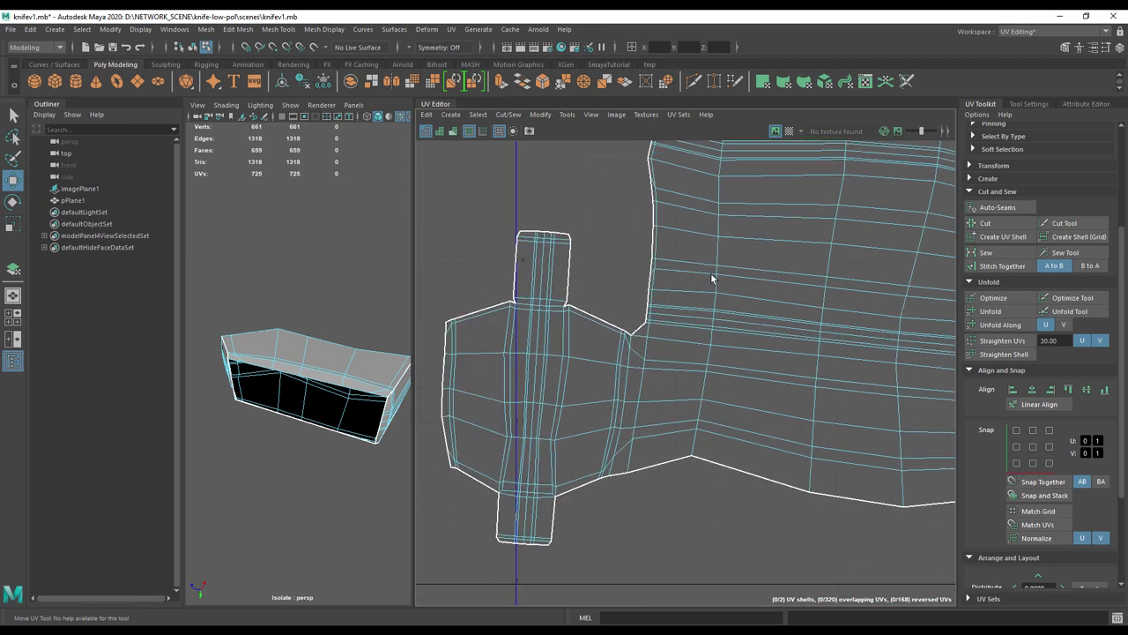
{"action": "middle_click_drag", "start_coordinate": [700, 285], "coordinate": [748, 260], "text": "alt"}
{"action": "key", "text": "ctrl+z"}
{"action": "key", "text": "ctrl+z"}
{"action": "key", "text": "ctrl+z"}
- Examine how the stitched pommel and grip shells fit together in the UV layout
{"action": "middle_click_drag", "start_coordinate": [708, 315], "coordinate": [611, 354], "text": "alt"}
{"action": "middle_click_drag", "start_coordinate": [762, 289], "coordinate": [721, 350], "text": "alt"}
{"action": "right_click_drag", "start_coordinate": [686, 353], "coordinate": [639, 319]}
{"action": "right_click_drag", "start_coordinate": [728, 513], "coordinate": [423, 500], "text": "alt"}
{"action": "middle_click_drag", "start_coordinate": [710, 479], "coordinate": [563, 408], "text": "alt"}
{"action": "middle_click_drag", "start_coordinate": [705, 375], "coordinate": [720, 461], "text": "alt"}
{"action": "right_click_drag", "start_coordinate": [726, 461], "coordinate": [594, 457], "text": "alt"}
{"action": "middle_click_drag", "start_coordinate": [645, 405], "coordinate": [650, 334], "text": "alt"}
{"action": "left_click", "coordinate": [612, 405]}
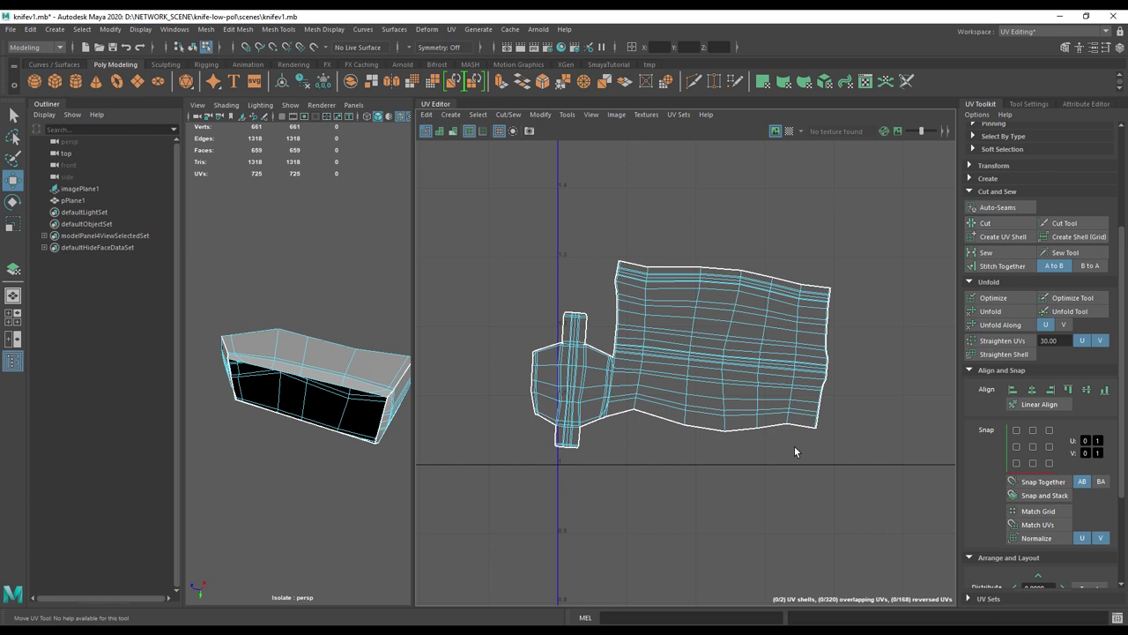
- Select the border edges between the stitched pommel and grip and cut the UVs along them
{"action": "middle_click_drag", "start_coordinate": [608, 397], "coordinate": [753, 342], "text": "alt"}
{"action": "right_click_drag", "start_coordinate": [754, 342], "coordinate": [852, 362], "text": "alt"}
{"action": "middle_click_drag", "start_coordinate": [851, 362], "coordinate": [658, 449], "text": "alt"}
{"action": "scroll", "coordinate": [657, 448], "scroll_direction": "up", "scroll_amount": 5}
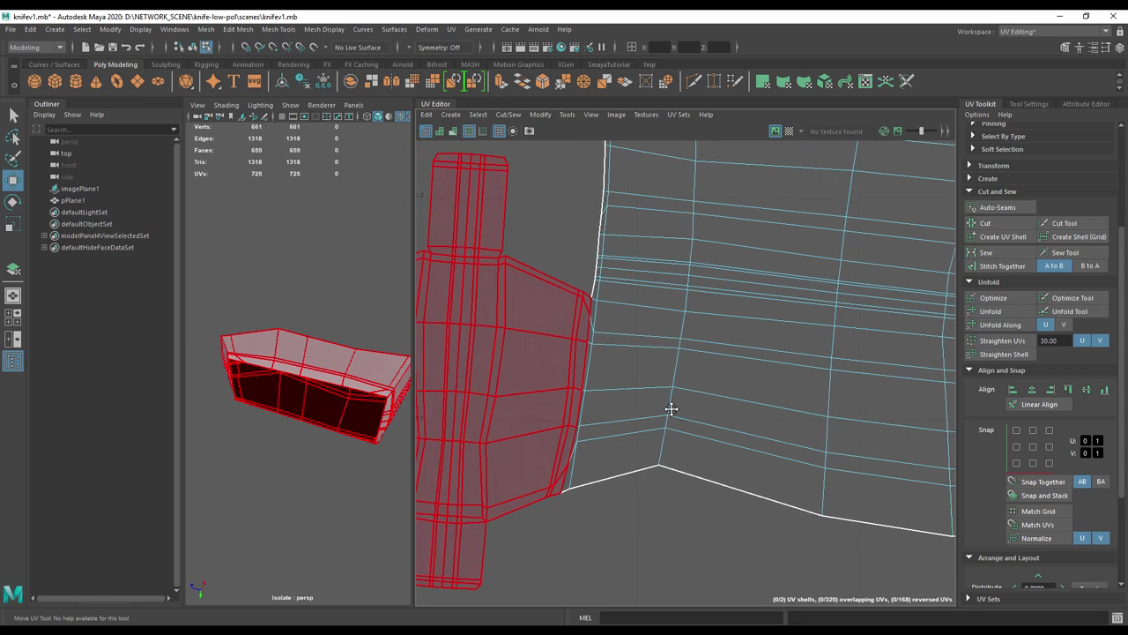
{"action": "right_click", "coordinate": [669, 247]}
{"action": "right_click_drag", "start_coordinate": [649, 233], "coordinate": [638, 201]}
{"action": "left_click", "coordinate": [638, 201]}
{"action": "double_click", "coordinate": [593, 504], "text": "shift"}
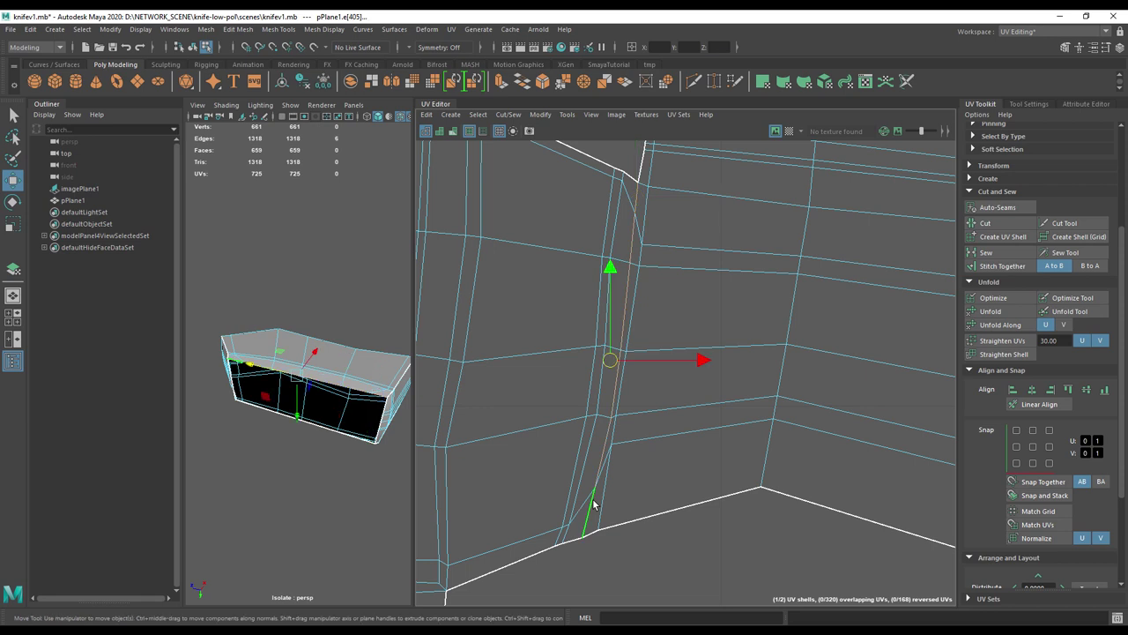
{"action": "left_click", "coordinate": [985, 223]}
- Select the pommel shell's faces in the UV layout, move them along U clear of the grip, and clear the selection
{"action": "right_click_drag", "start_coordinate": [570, 249], "coordinate": [507, 231]}
{"action": "left_click", "coordinate": [534, 239]}
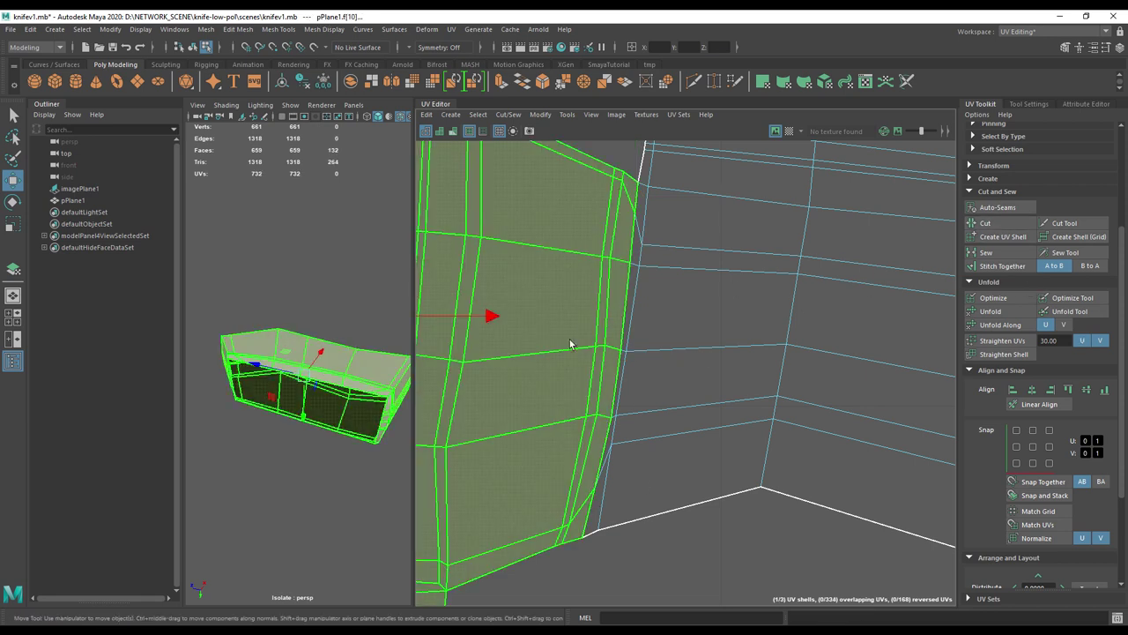
{"action": "left_click_drag", "start_coordinate": [489, 317], "coordinate": [453, 320]}
{"action": "scroll", "coordinate": [468, 320], "scroll_direction": "down", "scroll_amount": 5}
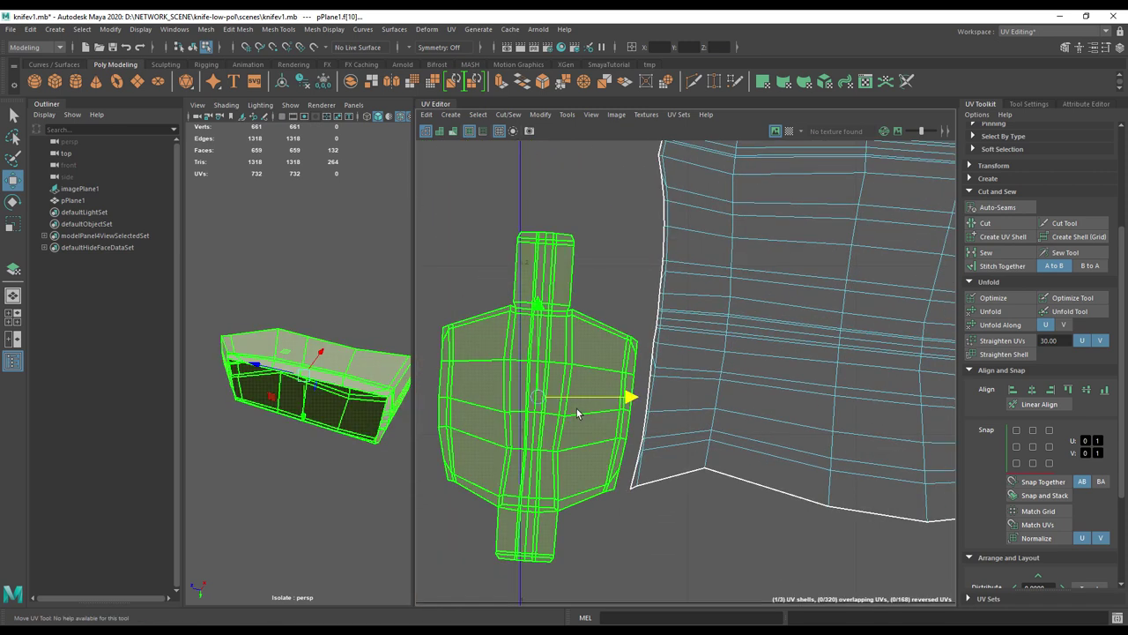
{"action": "scroll", "coordinate": [723, 437], "scroll_direction": "down", "scroll_amount": 4}
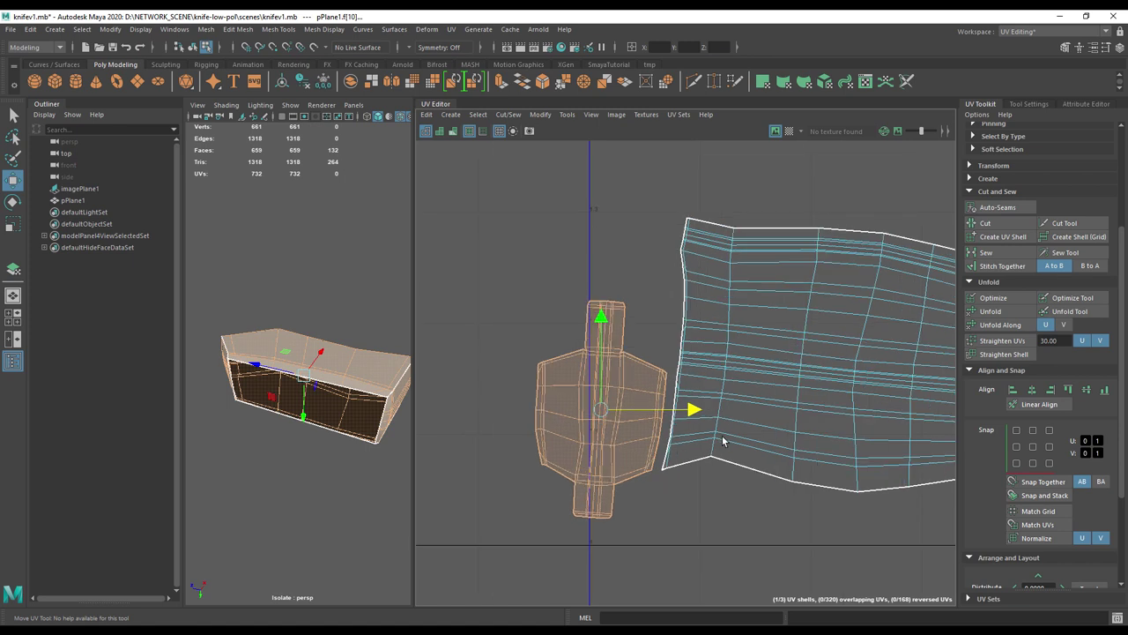
{"action": "middle_click_drag", "start_coordinate": [819, 490], "coordinate": [618, 427], "text": "alt"}
{"action": "scroll", "coordinate": [662, 481], "scroll_direction": "down", "scroll_amount": 2}
{"action": "left_click", "coordinate": [553, 505]}
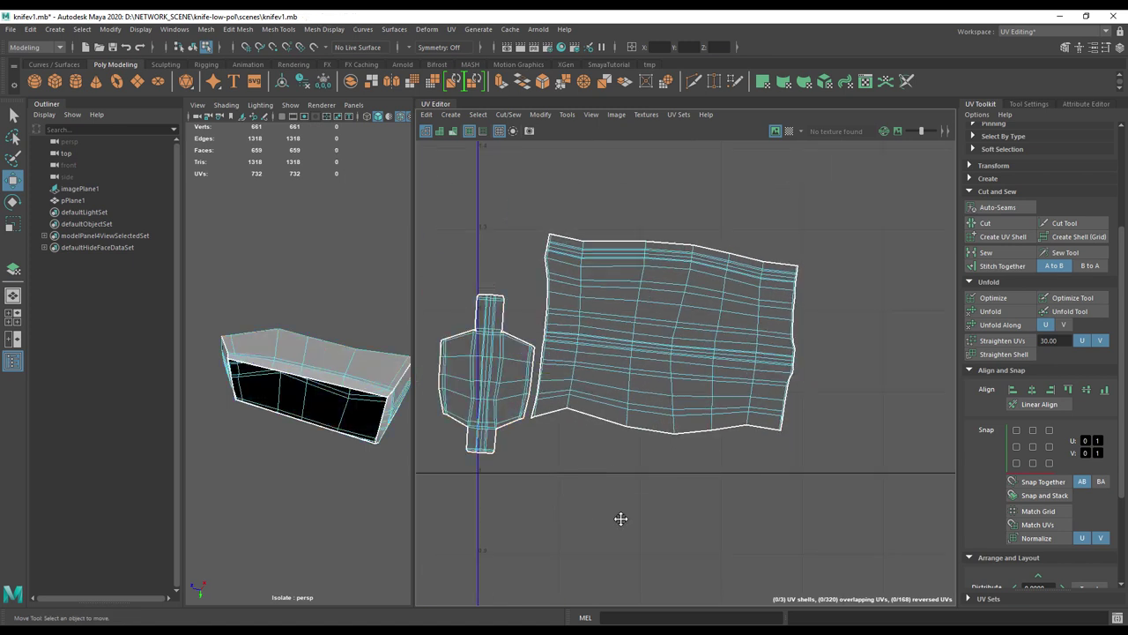
- Look over the separated pommel and grip shells and the remaining blade and guard shell in the UV layout
{"action": "middle_click_drag", "start_coordinate": [620, 518], "coordinate": [687, 572], "text": "alt"}
{"action": "scroll", "coordinate": [526, 541], "scroll_direction": "down", "scroll_amount": 3}
{"action": "middle_click_drag", "start_coordinate": [564, 499], "coordinate": [561, 350], "text": "alt"}
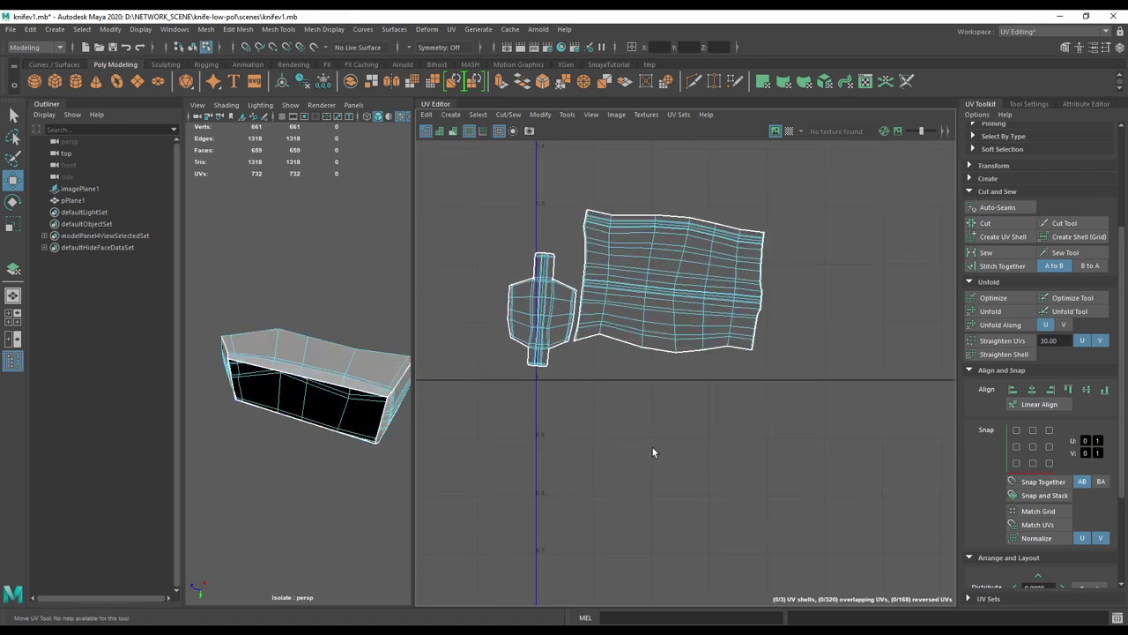
{"action": "middle_click_drag", "start_coordinate": [732, 465], "coordinate": [715, 405], "text": "alt"}
{"action": "scroll", "coordinate": [715, 405], "scroll_direction": "down", "scroll_amount": 3}
{"action": "middle_click_drag", "start_coordinate": [571, 435], "coordinate": [565, 486], "text": "alt"}
{"action": "middle_click_drag", "start_coordinate": [749, 366], "coordinate": [712, 205], "text": "alt"}
{"action": "scroll", "coordinate": [620, 396], "scroll_direction": "down", "scroll_amount": 3}
{"action": "middle_click_drag", "start_coordinate": [619, 396], "coordinate": [505, 297], "text": "alt"}
- Hide the pommel and grip faces in the perspective view and widen that view around the guard
{"action": "left_click", "coordinate": [659, 422]}
{"action": "left_click_drag", "start_coordinate": [318, 396], "coordinate": [290, 383], "text": "alt"}
{"action": "left_click", "coordinate": [290, 382]}
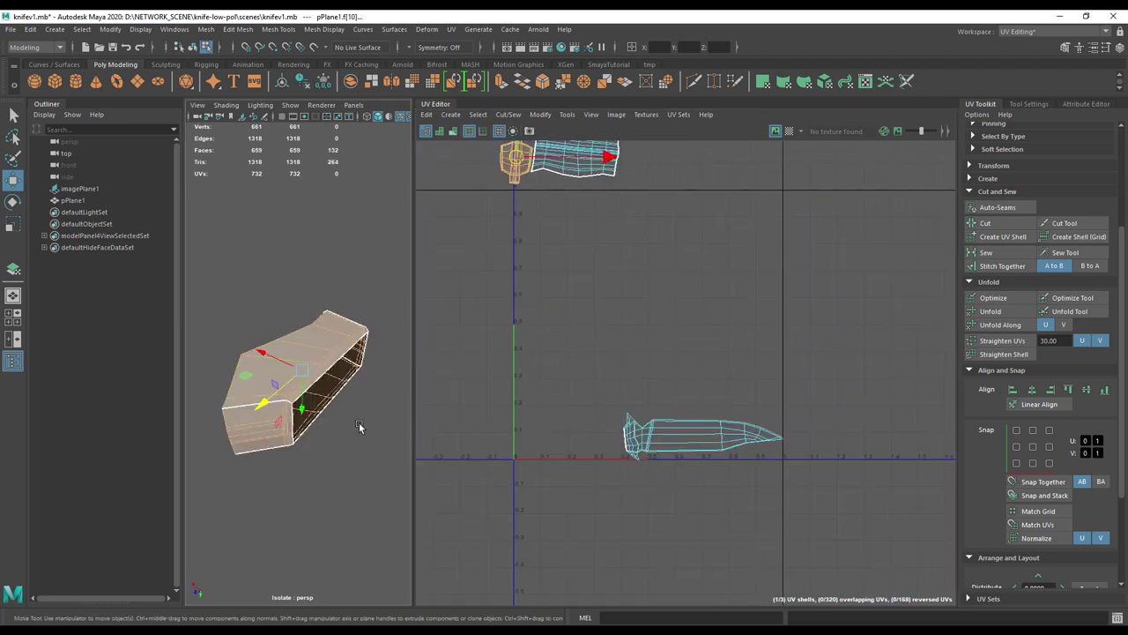
{"action": "key", "text": "ctrl+h"}
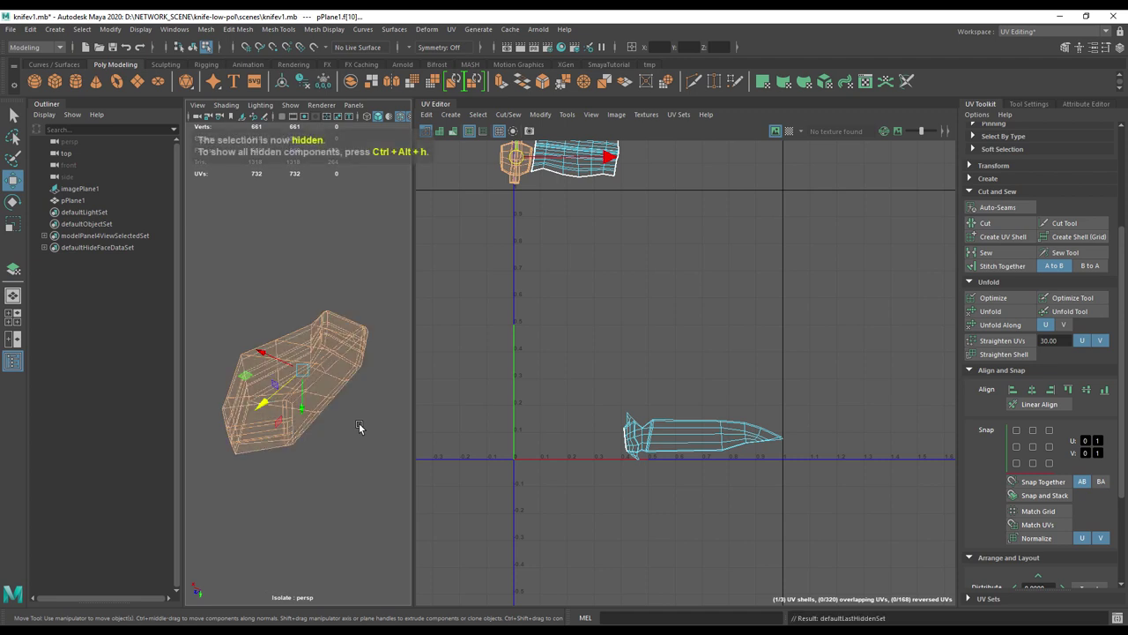
{"action": "key", "text": "ctrl+h"}
{"action": "left_click_drag", "start_coordinate": [413, 367], "coordinate": [779, 378]}
{"action": "right_click_drag", "start_coordinate": [448, 434], "coordinate": [397, 431], "text": "alt"}
{"action": "middle_click_drag", "start_coordinate": [571, 433], "coordinate": [427, 405], "text": "alt"}
{"action": "left_click_drag", "start_coordinate": [427, 405], "coordinate": [745, 467], "text": "alt"}
{"action": "right_click_drag", "start_coordinate": [423, 449], "coordinate": [543, 465], "text": "alt"}
{"action": "left_click_drag", "start_coordinate": [544, 467], "coordinate": [589, 470], "text": "alt"}
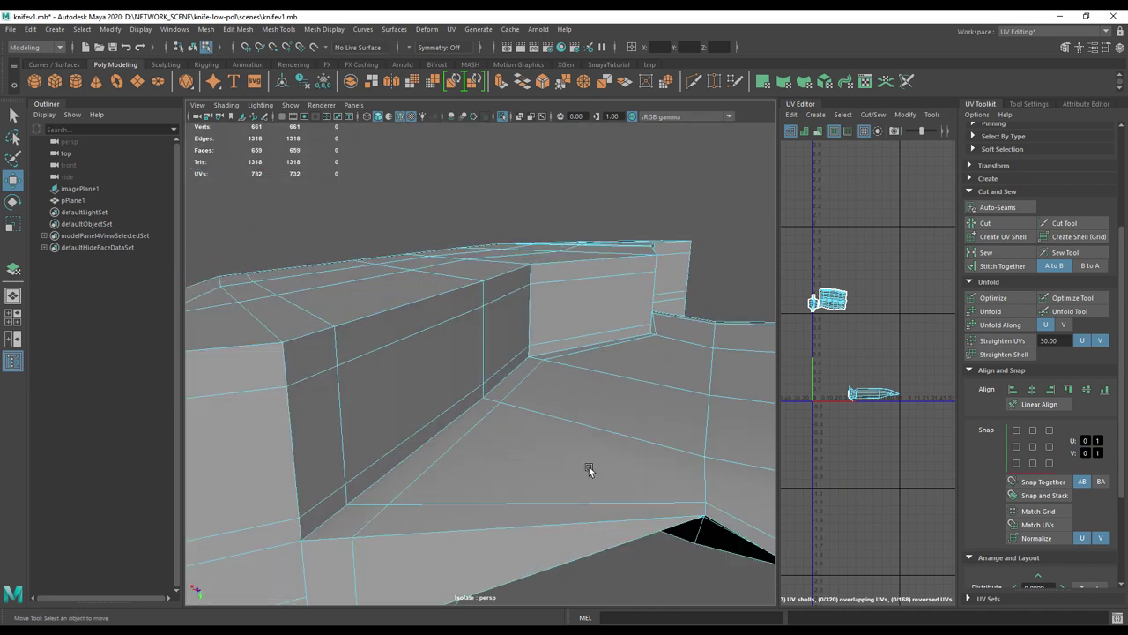
{"action": "right_click_drag", "start_coordinate": [540, 455], "coordinate": [456, 417], "text": "alt"}
{"action": "left_click_drag", "start_coordinate": [455, 388], "coordinate": [476, 361], "text": "alt"}
{"action": "right_click_drag", "start_coordinate": [441, 391], "coordinate": [436, 280]}
{"action": "left_click", "coordinate": [459, 353]}
{"action": "left_click", "coordinate": [403, 399], "text": "shift"}
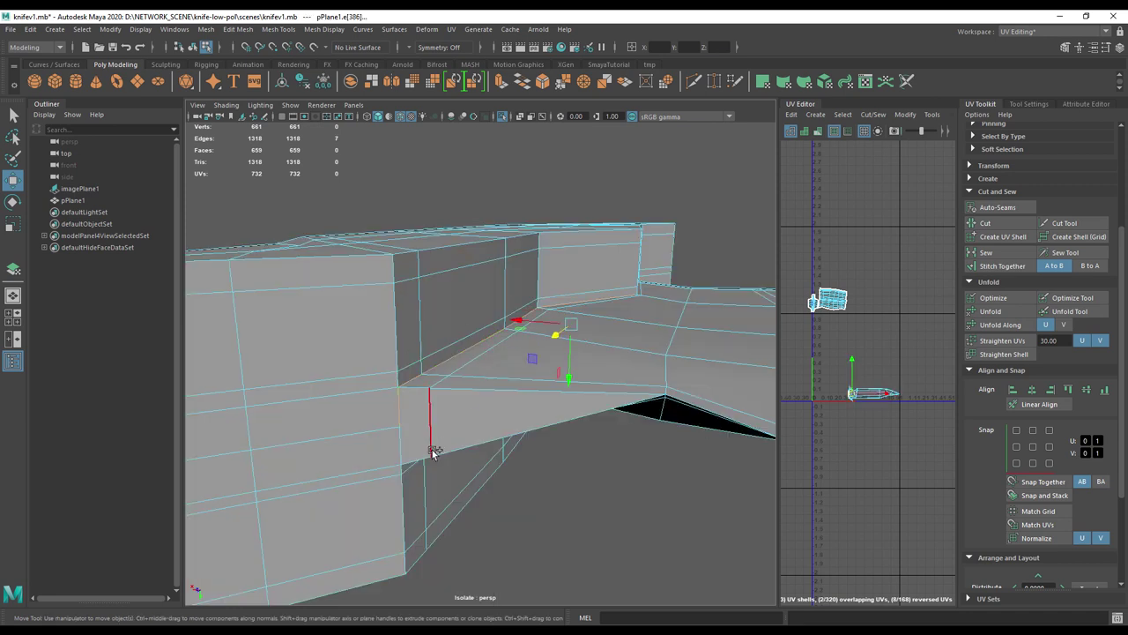
{"action": "left_click_drag", "start_coordinate": [412, 465], "coordinate": [457, 551], "text": "alt"}
{"action": "double_click", "coordinate": [504, 309], "text": "shift"}
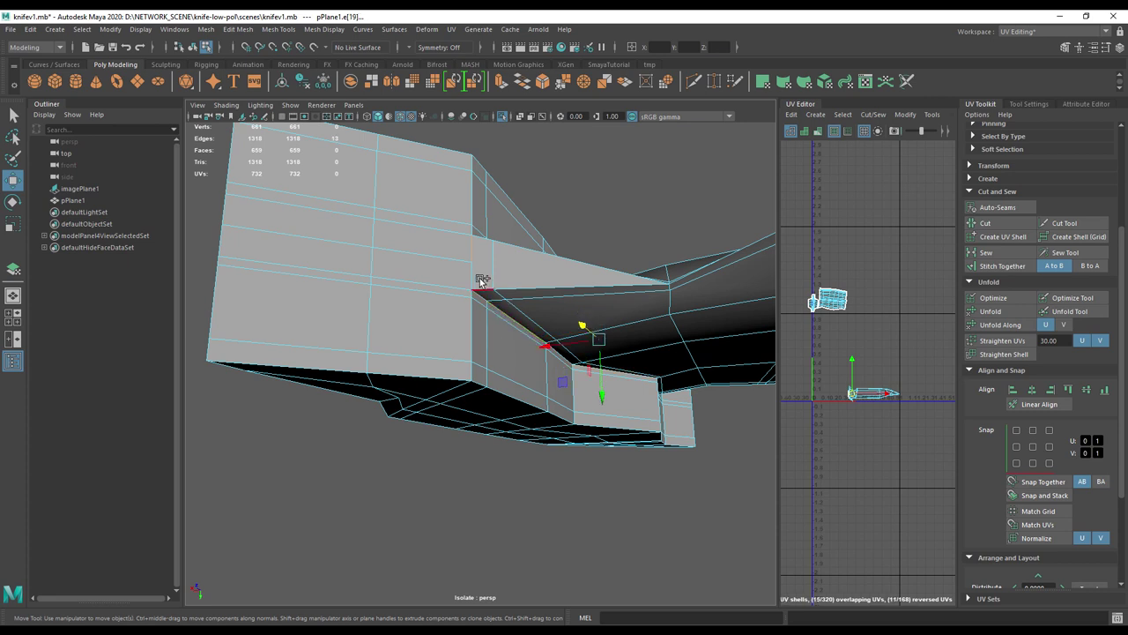
{"action": "left_click_drag", "start_coordinate": [572, 366], "coordinate": [466, 356], "text": "alt"}
{"action": "double_click", "coordinate": [252, 283], "text": "shift"}
{"action": "left_click_drag", "start_coordinate": [252, 284], "coordinate": [538, 344], "text": "alt"}
{"action": "left_click", "coordinate": [538, 344]}
- Select the loop of edges where the blade meets the guard, all the way around, and cut the UVs along it
{"action": "left_click", "coordinate": [299, 357]}
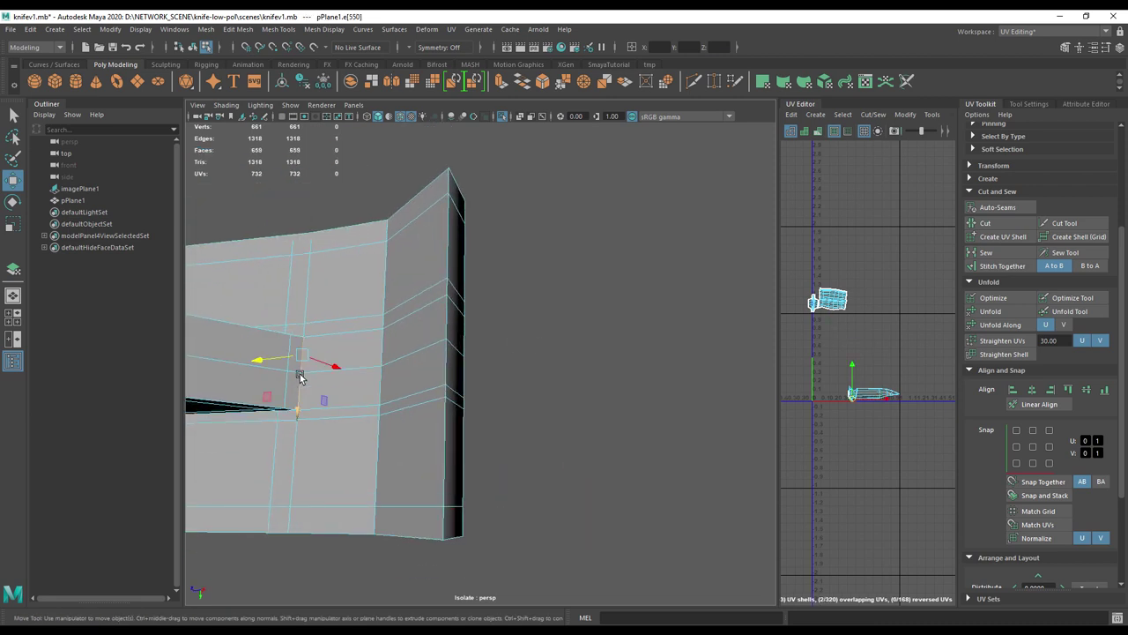
{"action": "key", "text": "q"}
{"action": "left_click_drag", "start_coordinate": [317, 394], "coordinate": [442, 413], "text": "alt"}
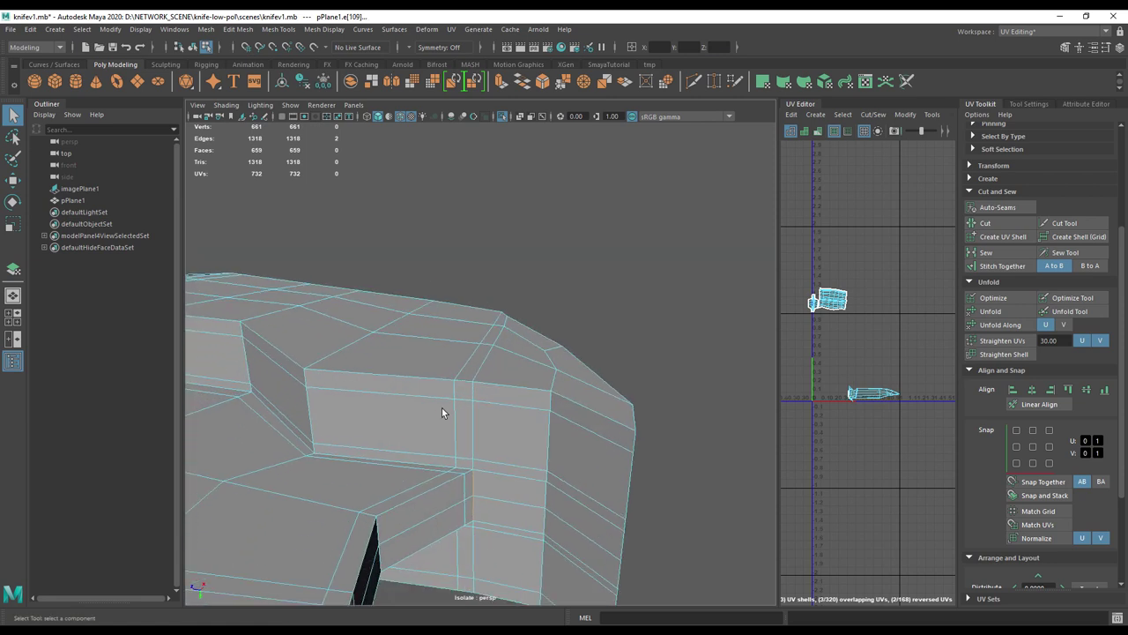
{"action": "left_click", "coordinate": [460, 468], "text": "shift"}
{"action": "left_click_drag", "start_coordinate": [460, 468], "coordinate": [522, 523], "text": "alt"}
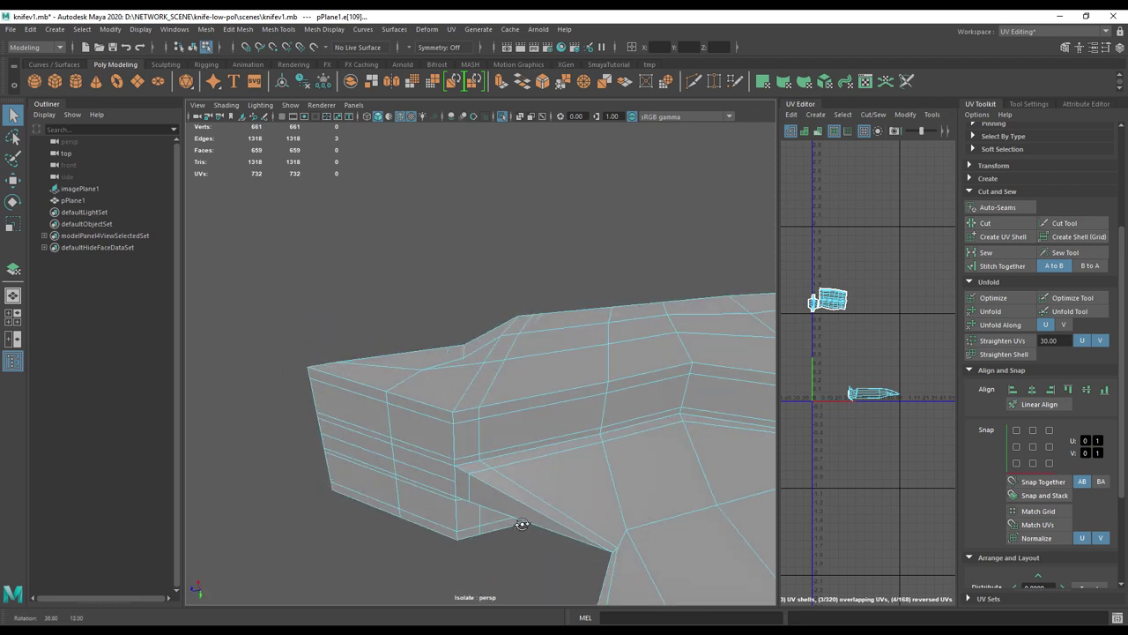
{"action": "left_click", "coordinate": [457, 489], "text": "shift"}
{"action": "left_click_drag", "start_coordinate": [457, 489], "coordinate": [422, 294], "text": "alt"}
{"action": "left_click", "coordinate": [423, 293], "text": "shift"}
{"action": "left_click_drag", "start_coordinate": [736, 306], "coordinate": [569, 368], "text": "alt"}
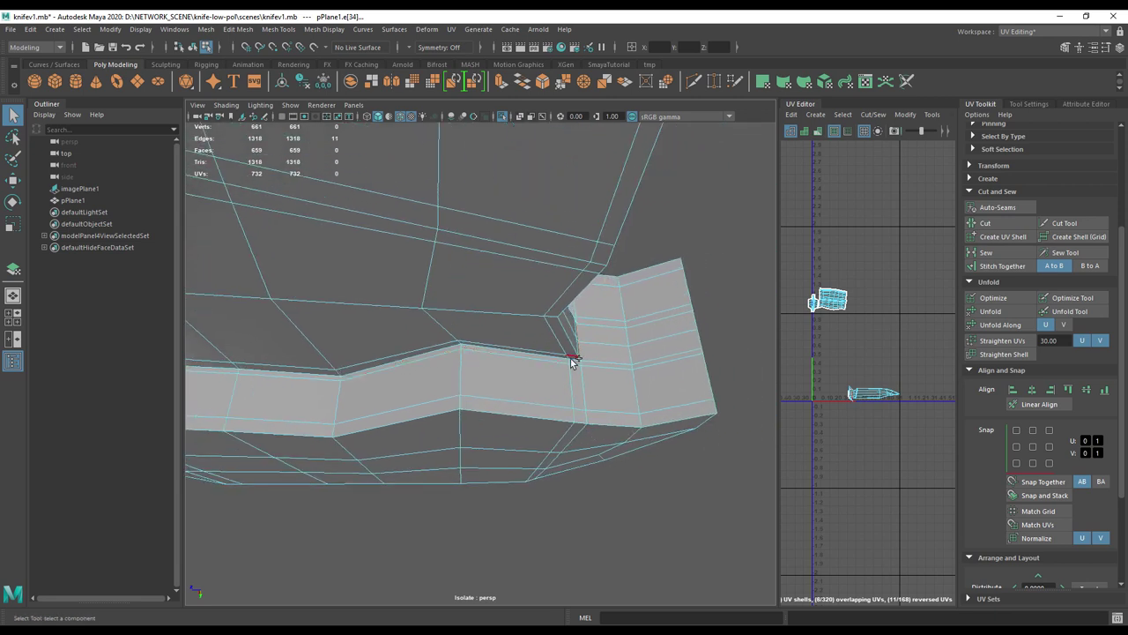
{"action": "left_click_drag", "start_coordinate": [545, 380], "coordinate": [605, 431], "text": "alt"}
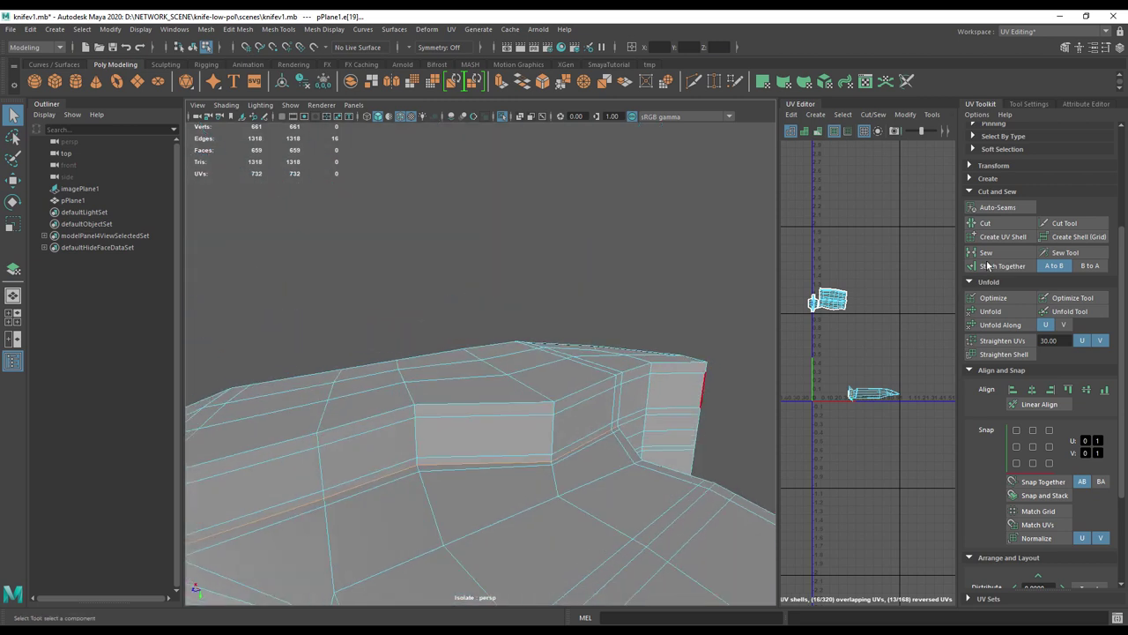
{"action": "left_click", "coordinate": [986, 223]}
- Select the guard shell's faces and examine its shape in the UV layout and on the model
{"action": "right_click_drag", "start_coordinate": [556, 308], "coordinate": [505, 337]}
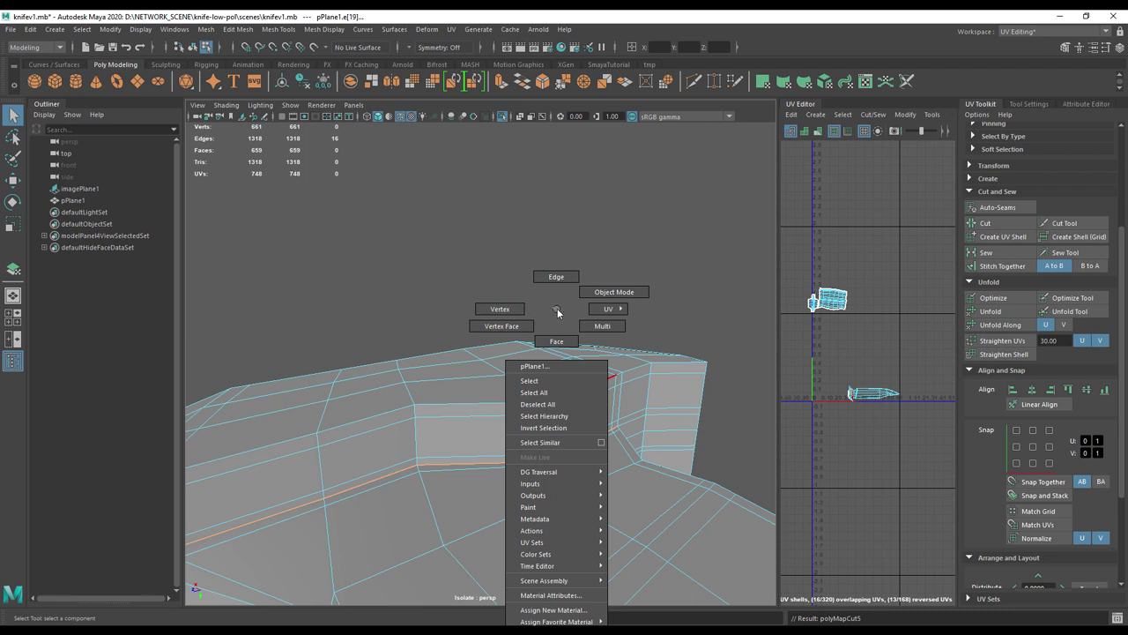
{"action": "left_click", "coordinate": [556, 341]}
{"action": "left_click", "coordinate": [496, 385]}
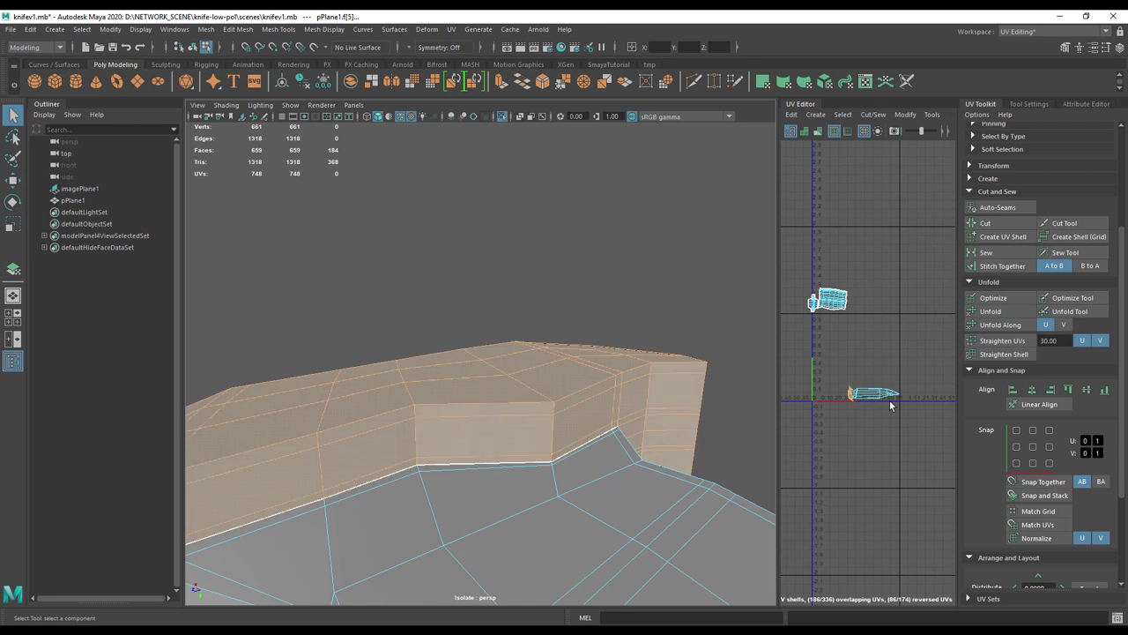
{"action": "key", "text": "f"}
{"action": "middle_click_drag", "start_coordinate": [859, 403], "coordinate": [881, 361], "text": "alt"}
{"action": "right_click_drag", "start_coordinate": [881, 361], "coordinate": [773, 381], "text": "alt"}
{"action": "middle_click_drag", "start_coordinate": [791, 377], "coordinate": [835, 366], "text": "alt"}
{"action": "left_click_drag", "start_coordinate": [517, 449], "coordinate": [585, 430], "text": "alt"}
{"action": "right_click_drag", "start_coordinate": [585, 430], "coordinate": [448, 466], "text": "alt"}
{"action": "left_click_drag", "start_coordinate": [446, 470], "coordinate": [400, 487], "text": "alt"}
{"action": "left_click_drag", "start_coordinate": [412, 483], "coordinate": [412, 490], "text": "alt"}
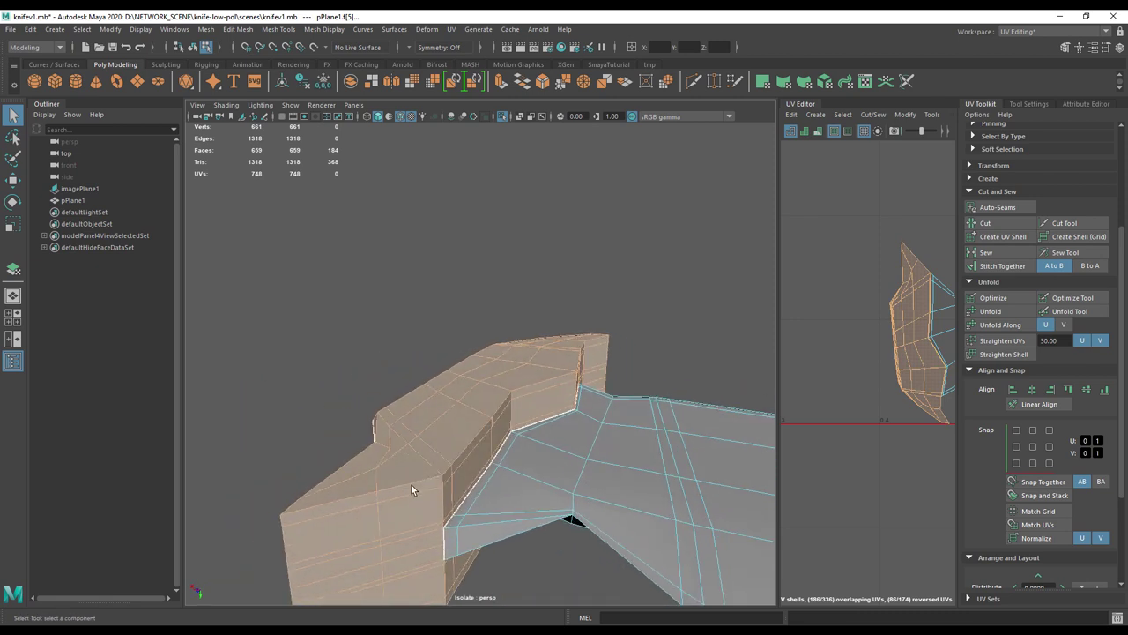
- Cut the UVs along the upper and lower side edges at both ends of the guard
{"action": "right_click_drag", "start_coordinate": [405, 308], "coordinate": [458, 291]}
{"action": "right_click_drag", "start_coordinate": [392, 318], "coordinate": [397, 277]}
{"action": "left_click_drag", "start_coordinate": [434, 504], "coordinate": [292, 457], "text": "alt"}
{"action": "right_click_drag", "start_coordinate": [327, 459], "coordinate": [401, 491], "text": "alt"}
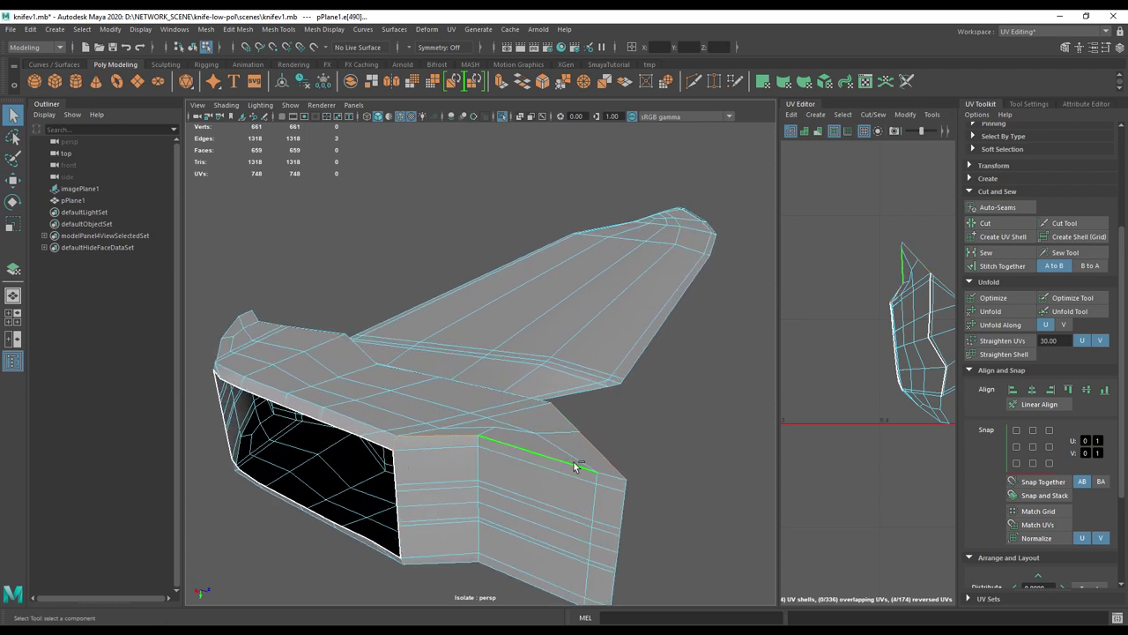
{"action": "left_click_drag", "start_coordinate": [334, 516], "coordinate": [452, 496], "text": "alt"}
{"action": "middle_click_drag", "start_coordinate": [451, 496], "coordinate": [541, 471], "text": "alt"}
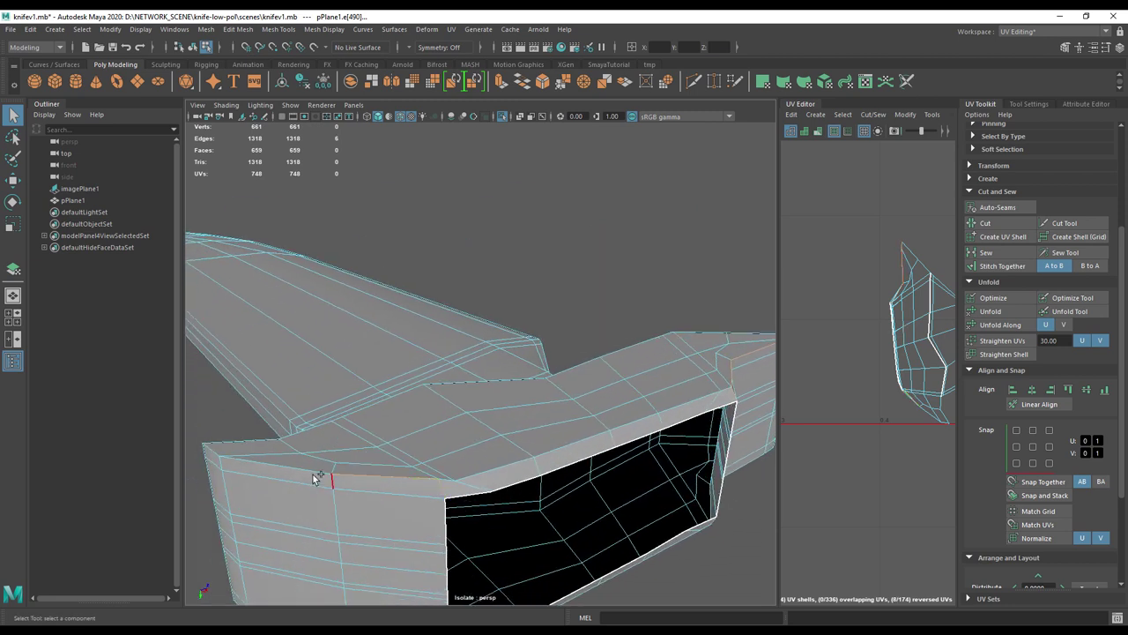
{"action": "left_click_drag", "start_coordinate": [284, 505], "coordinate": [352, 420], "text": "alt"}
{"action": "left_click_drag", "start_coordinate": [273, 405], "coordinate": [398, 435], "text": "alt"}
{"action": "left_click", "coordinate": [596, 441], "text": "shift"}
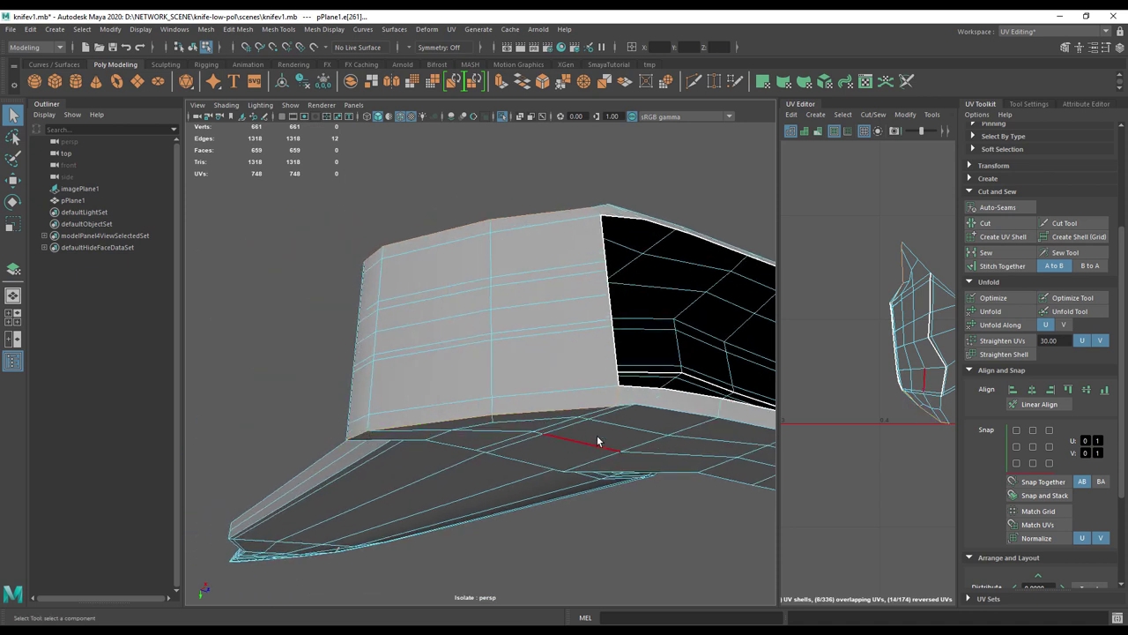
{"action": "left_click_drag", "start_coordinate": [597, 441], "coordinate": [479, 446], "text": "alt"}
{"action": "middle_click_drag", "start_coordinate": [479, 446], "coordinate": [470, 451], "text": "alt"}
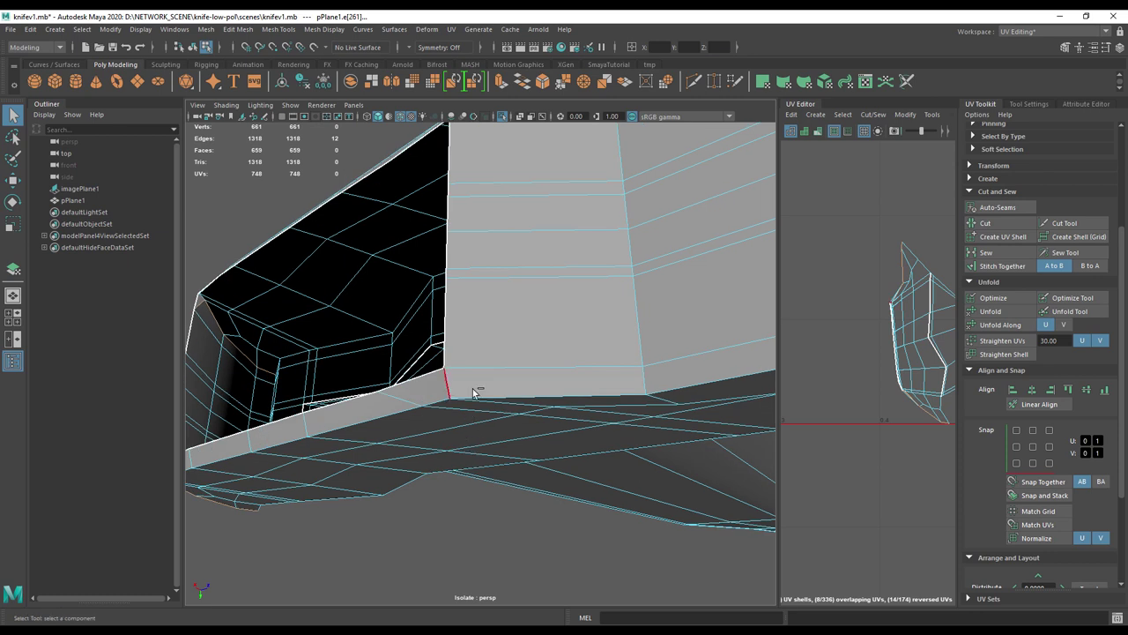
{"action": "left_click_drag", "start_coordinate": [667, 383], "coordinate": [486, 345], "text": "alt"}
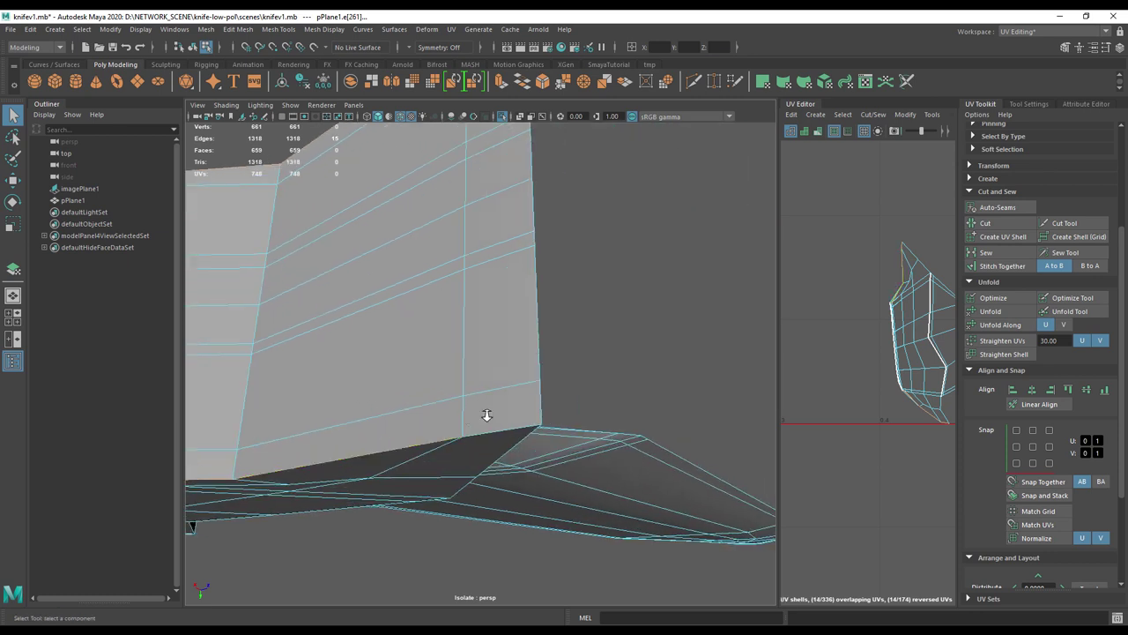
{"action": "left_click_drag", "start_coordinate": [524, 439], "coordinate": [538, 544], "text": "alt"}
{"action": "right_click_drag", "start_coordinate": [492, 535], "coordinate": [554, 527], "text": "alt"}
{"action": "left_click_drag", "start_coordinate": [554, 527], "coordinate": [480, 529], "text": "alt"}
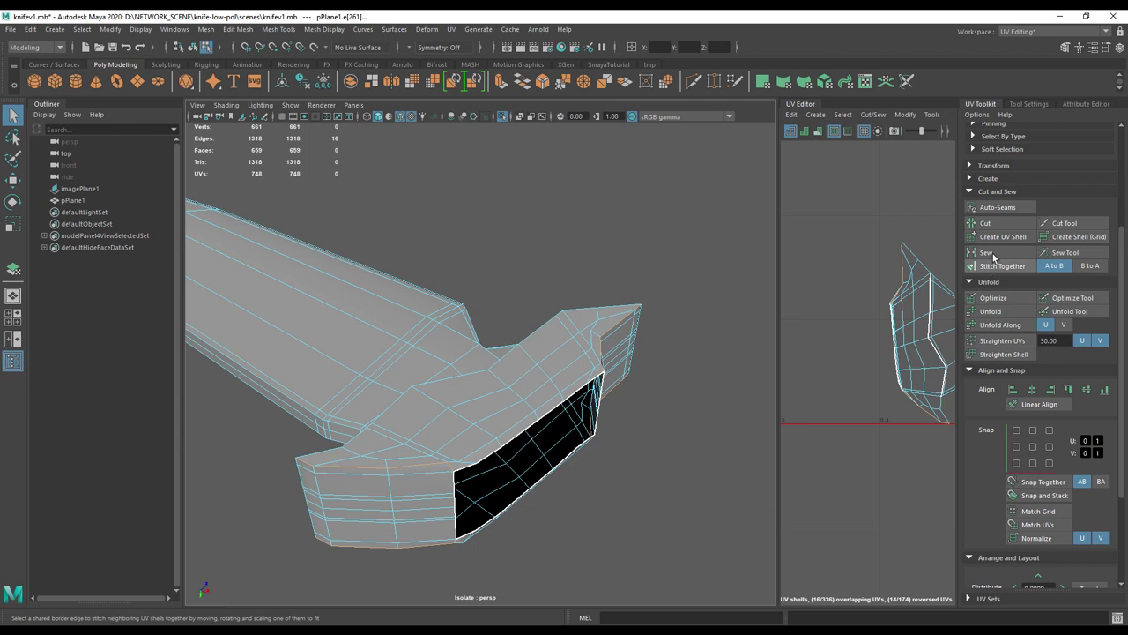
- Select all faces of the guard shell and unfold its UVs
{"action": "left_click_drag", "start_coordinate": [601, 379], "coordinate": [581, 309], "text": "alt"}
{"action": "right_click_drag", "start_coordinate": [582, 309], "coordinate": [582, 349]}
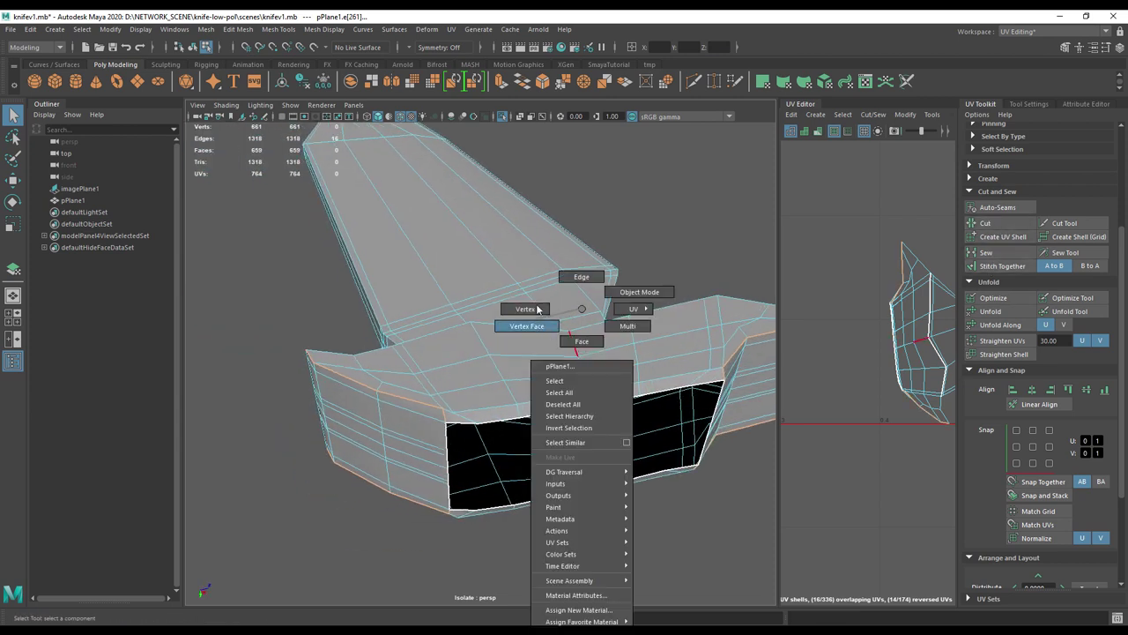
{"action": "right_click_drag", "start_coordinate": [608, 306], "coordinate": [610, 304]}
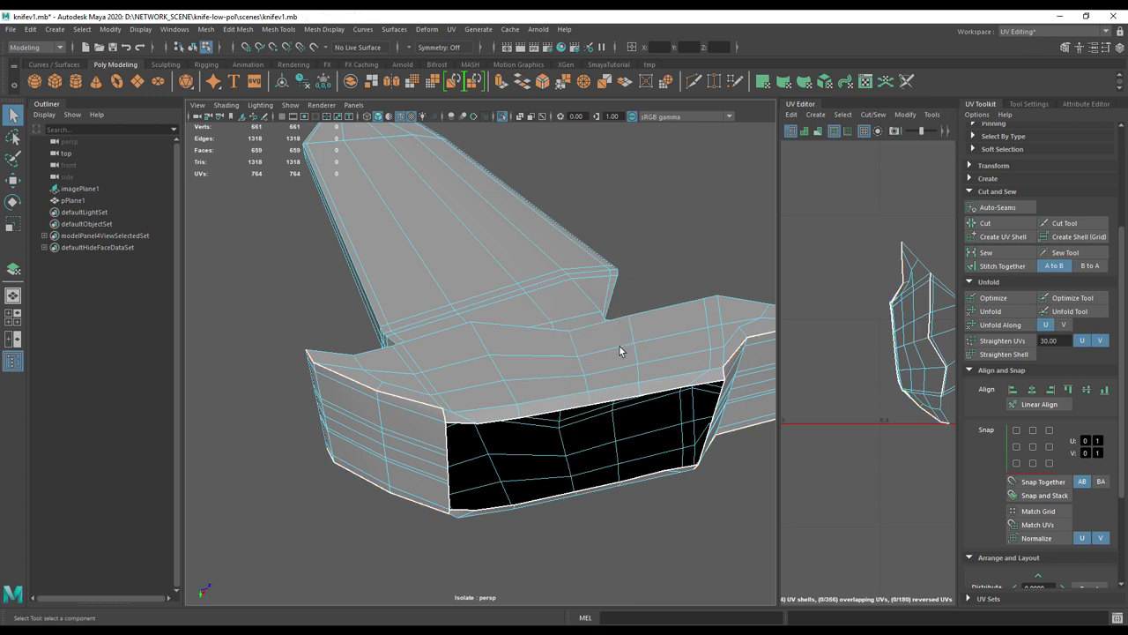
{"action": "left_click", "coordinate": [680, 354]}
{"action": "left_click", "coordinate": [991, 314]}
- Move the unfolded guard shell up along V in the UV layout, clear of the blade shell
{"action": "middle_click_drag", "start_coordinate": [906, 322], "coordinate": [819, 336], "text": "alt"}
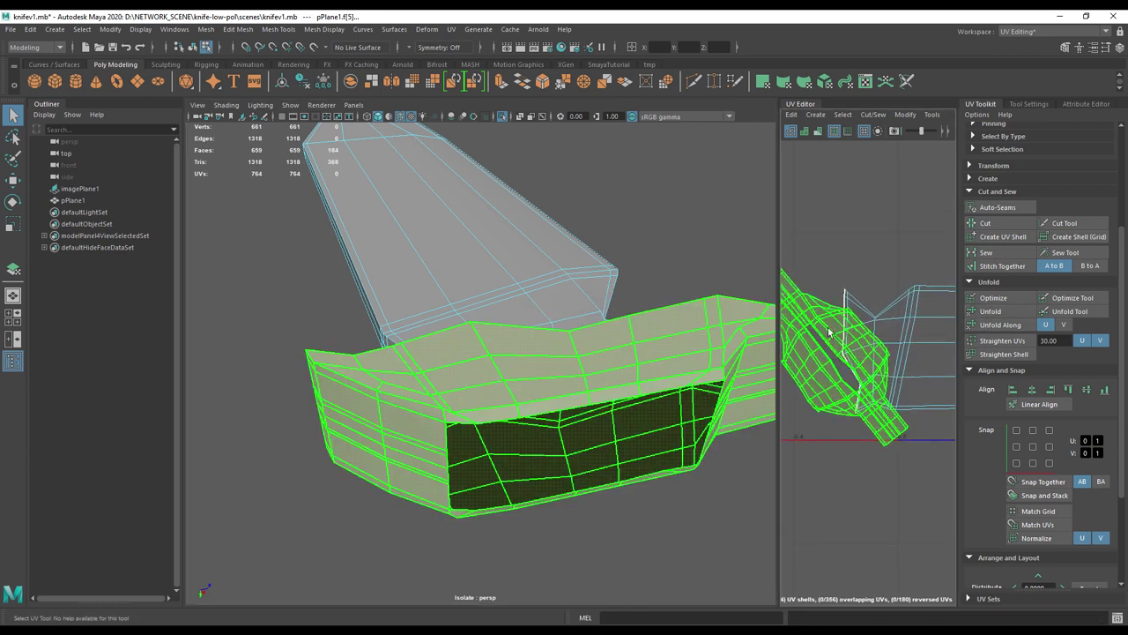
{"action": "left_click", "coordinate": [827, 346]}
{"action": "key", "text": "w"}
{"action": "left_click_drag", "start_coordinate": [829, 354], "coordinate": [879, 201]}
- Widen the UV Editor, apply the checker map, and inspect the guard and blade for stretching
{"action": "left_click_drag", "start_coordinate": [705, 327], "coordinate": [583, 385], "text": "alt"}
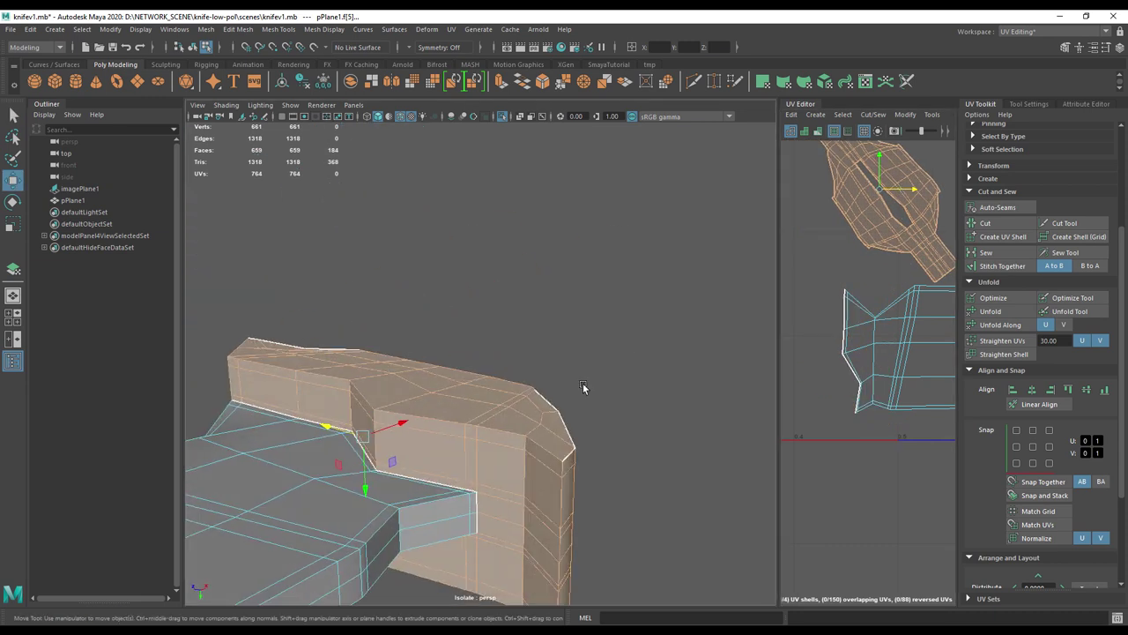
{"action": "left_click_drag", "start_coordinate": [390, 476], "coordinate": [448, 461], "text": "alt"}
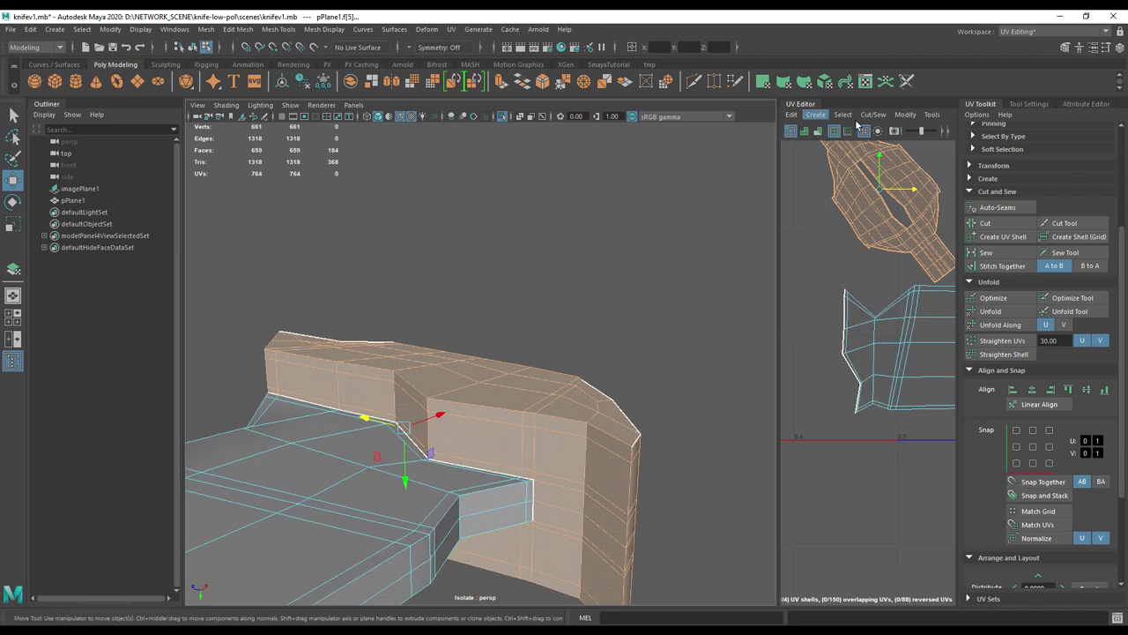
{"action": "left_click_drag", "start_coordinate": [780, 195], "coordinate": [577, 220]}
{"action": "middle_click_drag", "start_coordinate": [660, 257], "coordinate": [667, 323], "text": "alt"}
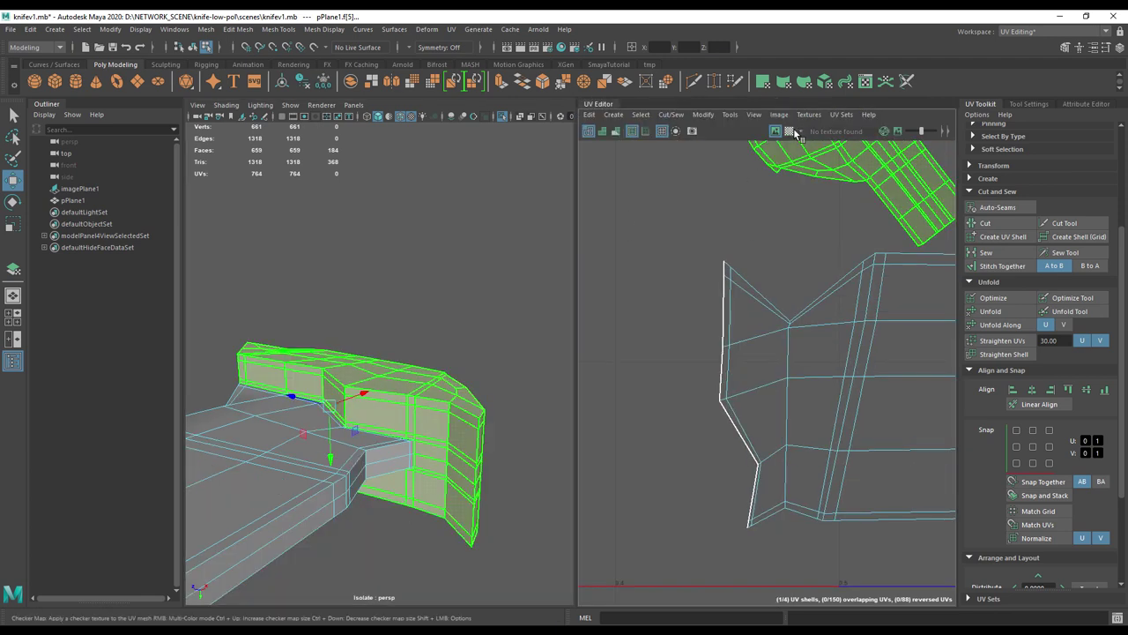
{"action": "left_click", "coordinate": [791, 131]}
{"action": "left_click_drag", "start_coordinate": [447, 376], "coordinate": [424, 384], "text": "alt"}
{"action": "left_click_drag", "start_coordinate": [333, 389], "coordinate": [584, 346], "text": "alt"}
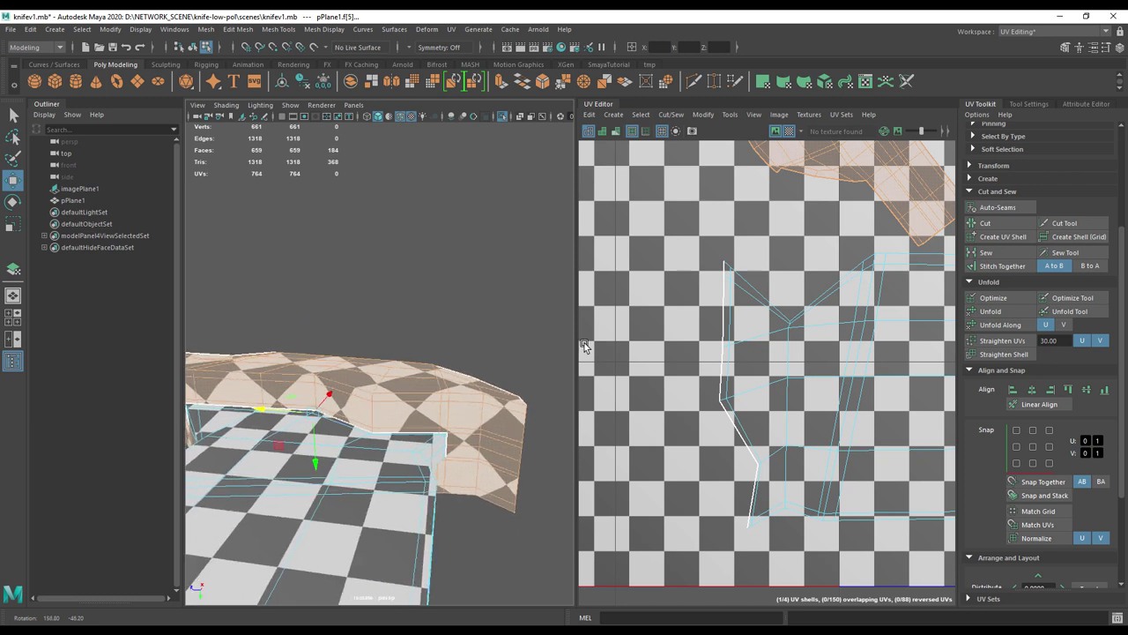
- Scale the guard shell up uniformly in the UV layout and check the finer checker pattern on the guard
{"action": "middle_click_drag", "start_coordinate": [740, 262], "coordinate": [696, 564], "text": "alt"}
{"action": "scroll", "coordinate": [744, 438], "scroll_direction": "down", "scroll_amount": 3}
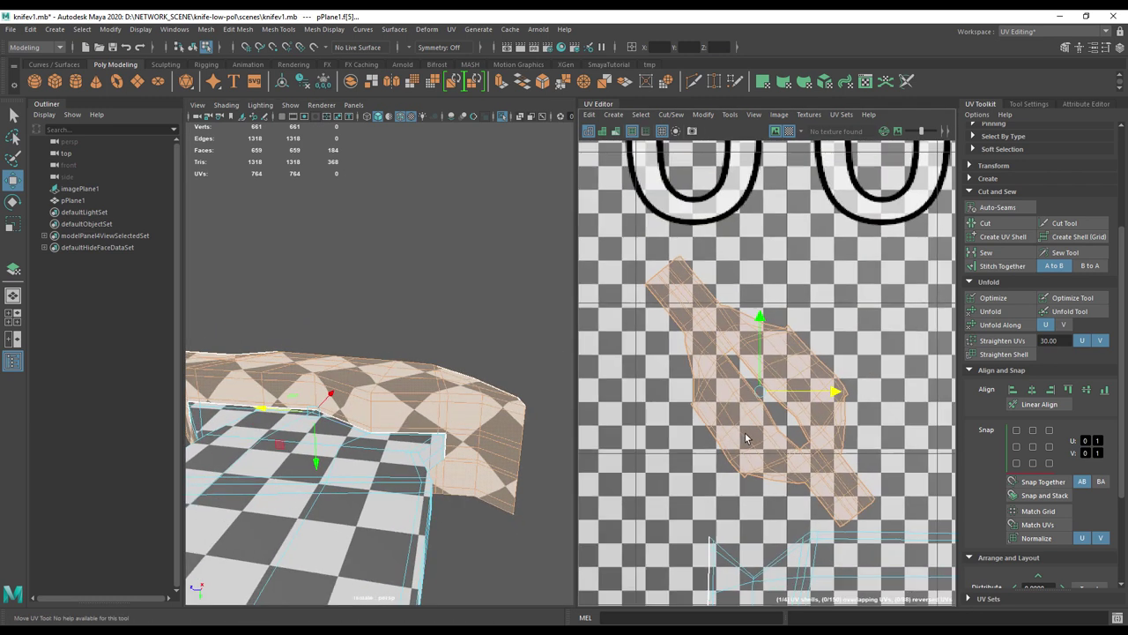
{"action": "key", "text": "r"}
{"action": "left_click_drag", "start_coordinate": [760, 391], "coordinate": [933, 421]}
{"action": "left_click_drag", "start_coordinate": [476, 490], "coordinate": [347, 384], "text": "alt"}
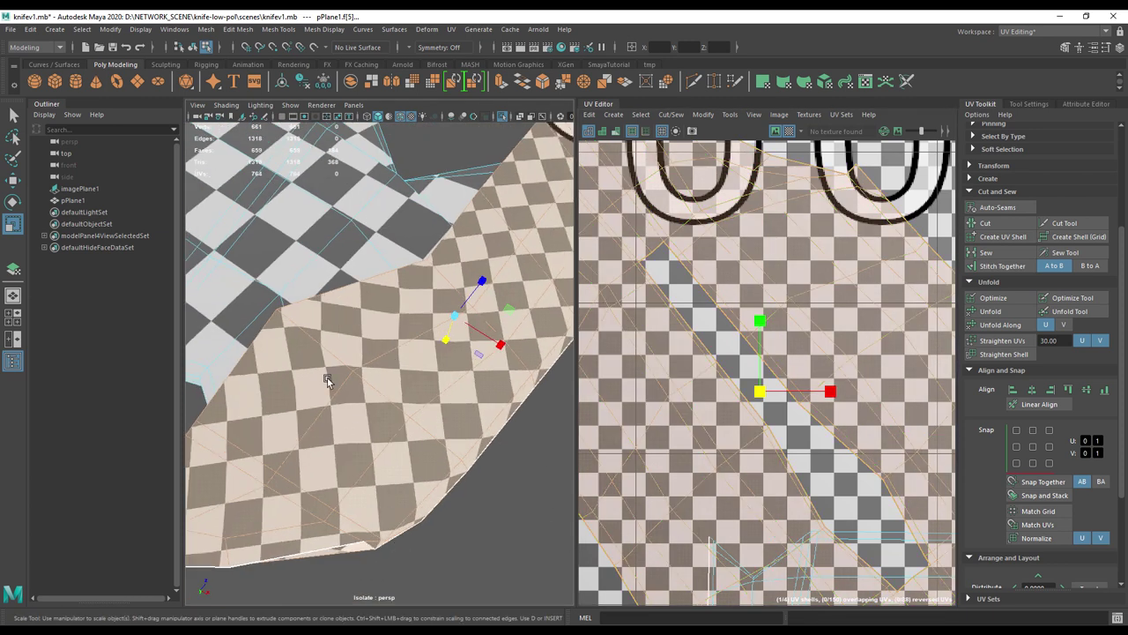
- Unfold the guard shell again and compare its checker pattern with the blade's
{"action": "left_click_drag", "start_coordinate": [402, 440], "coordinate": [287, 377], "text": "alt"}
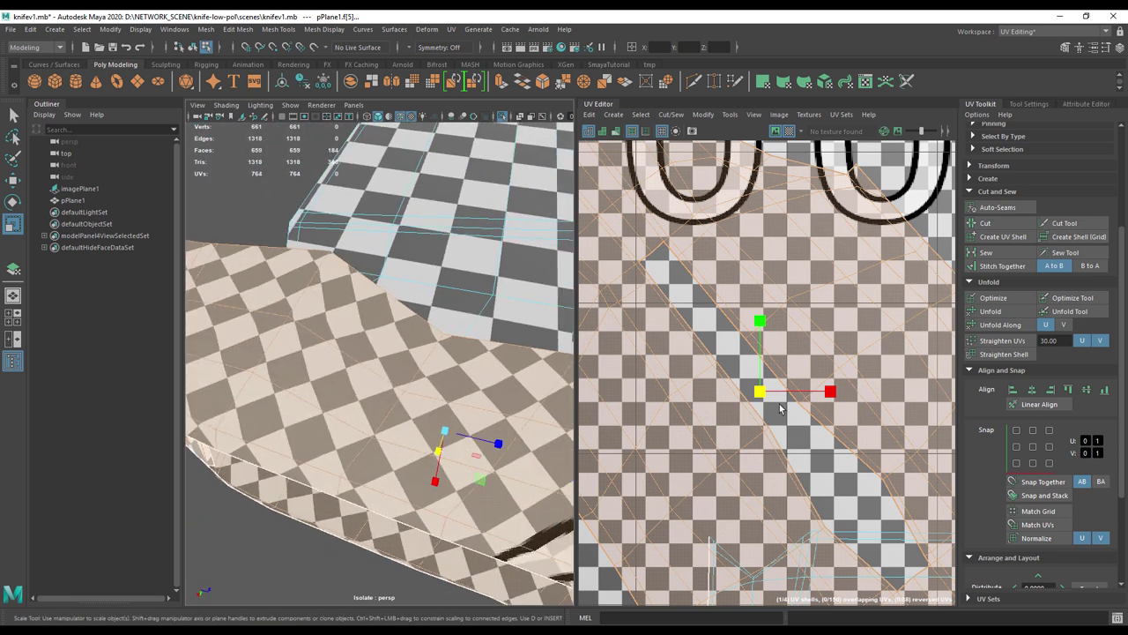
{"action": "right_click_drag", "start_coordinate": [780, 405], "coordinate": [824, 422], "text": "alt"}
{"action": "scroll", "coordinate": [822, 421], "scroll_direction": "down", "scroll_amount": 2}
{"action": "middle_click_drag", "start_coordinate": [822, 421], "coordinate": [690, 374], "text": "alt"}
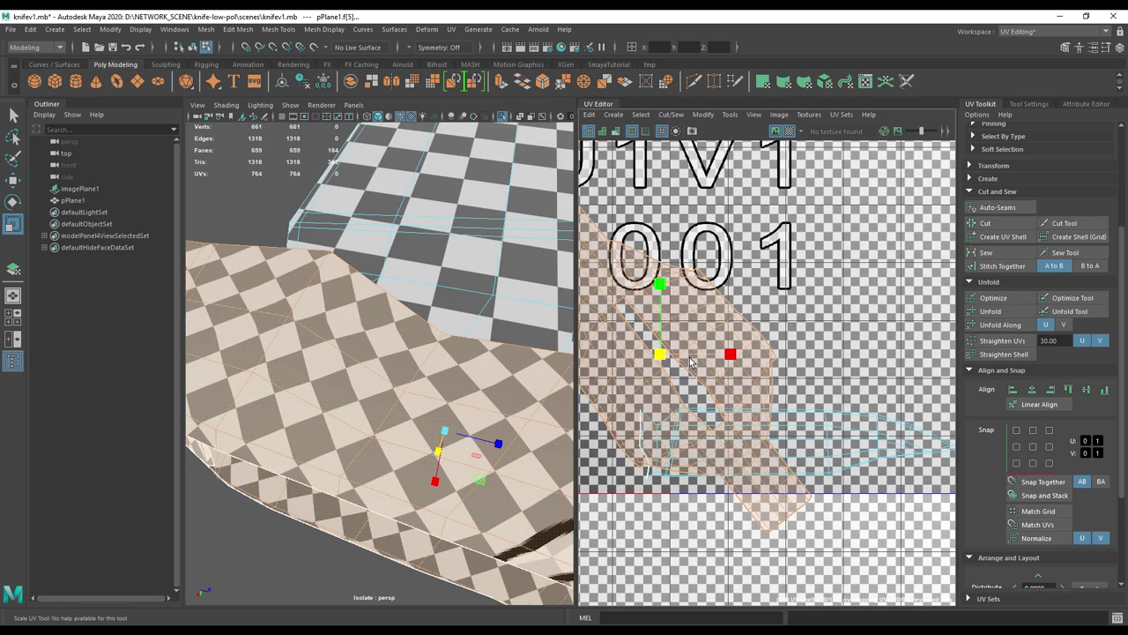
{"action": "left_click", "coordinate": [997, 316]}
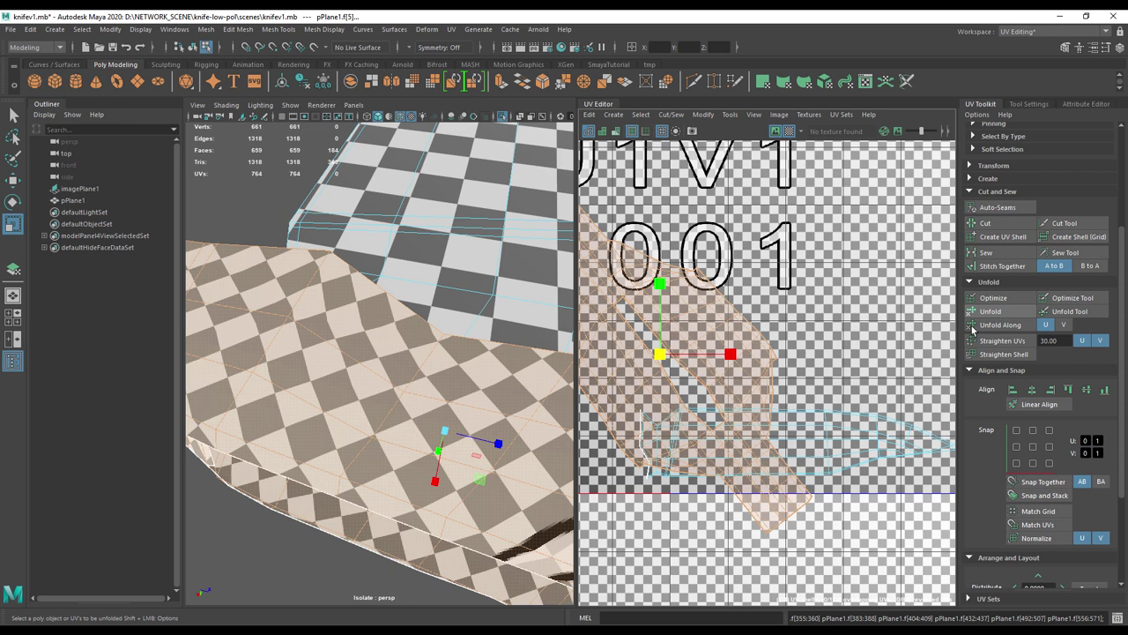
{"action": "middle_click_drag", "start_coordinate": [693, 437], "coordinate": [799, 403], "text": "alt"}
{"action": "left_click_drag", "start_coordinate": [424, 439], "coordinate": [486, 537], "text": "alt"}
- Move the guard shell up along V within the UV tile, clear of the blade shell
{"action": "right_click_drag", "start_coordinate": [817, 448], "coordinate": [703, 435], "text": "alt"}
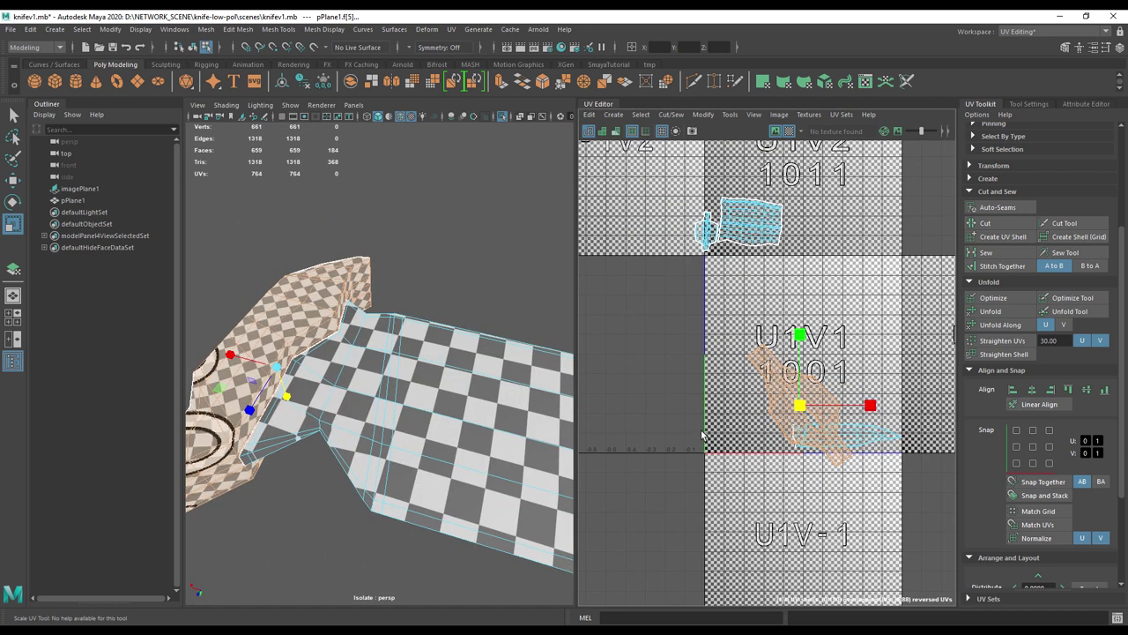
{"action": "middle_click_drag", "start_coordinate": [703, 434], "coordinate": [646, 362], "text": "alt"}
{"action": "left_click", "coordinate": [748, 306]}
{"action": "key", "text": "w"}
{"action": "left_click_drag", "start_coordinate": [744, 302], "coordinate": [740, 225]}
- Hide the guard's faces so that only the blade is displayed in the viewport
{"action": "left_click_drag", "start_coordinate": [349, 458], "coordinate": [298, 414], "text": "alt"}
{"action": "mouse_move", "coordinate": [367, 407]}
{"action": "left_mouse_down", "text": "alt"}
{"action": "mouse_move", "coordinate": [281, 388]}
{"action": "mouse_move", "coordinate": [283, 420]}
{"action": "mouse_move", "coordinate": [348, 425]}
{"action": "left_mouse_up", "text": "alt"}
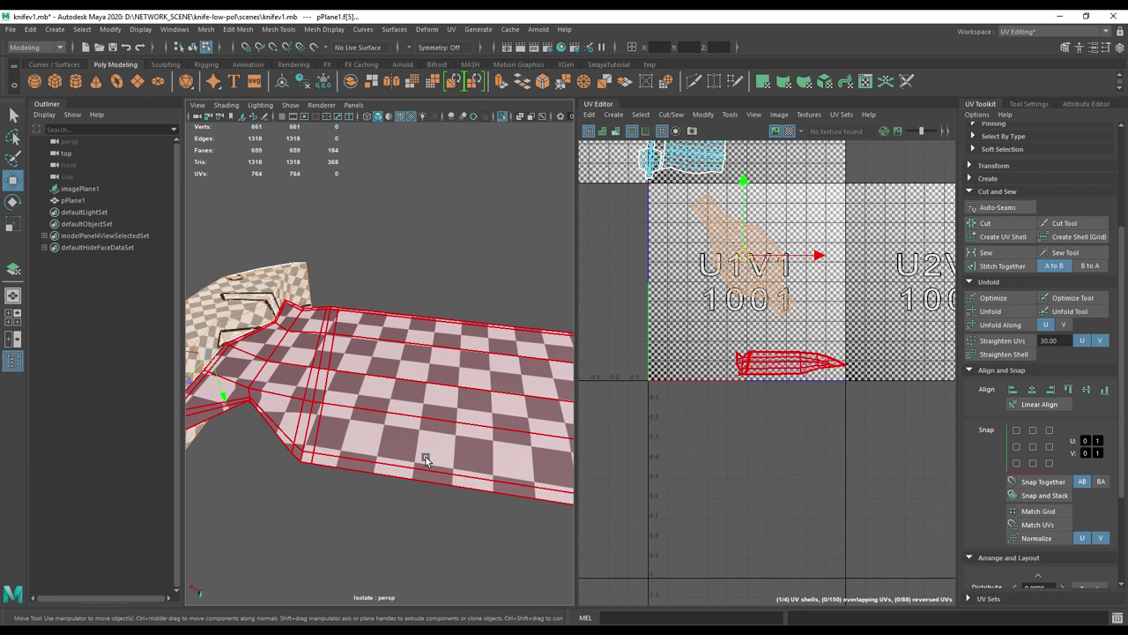
{"action": "key", "text": "ctrl+h"}
{"action": "left_click_drag", "start_coordinate": [377, 557], "coordinate": [294, 406], "text": "alt"}
{"action": "left_click_drag", "start_coordinate": [297, 355], "coordinate": [360, 433], "text": "alt"}
- Turn off the checker map and select the middle edges along the blade's cutting edge towards the tip
{"action": "right_click_drag", "start_coordinate": [346, 308], "coordinate": [357, 400]}
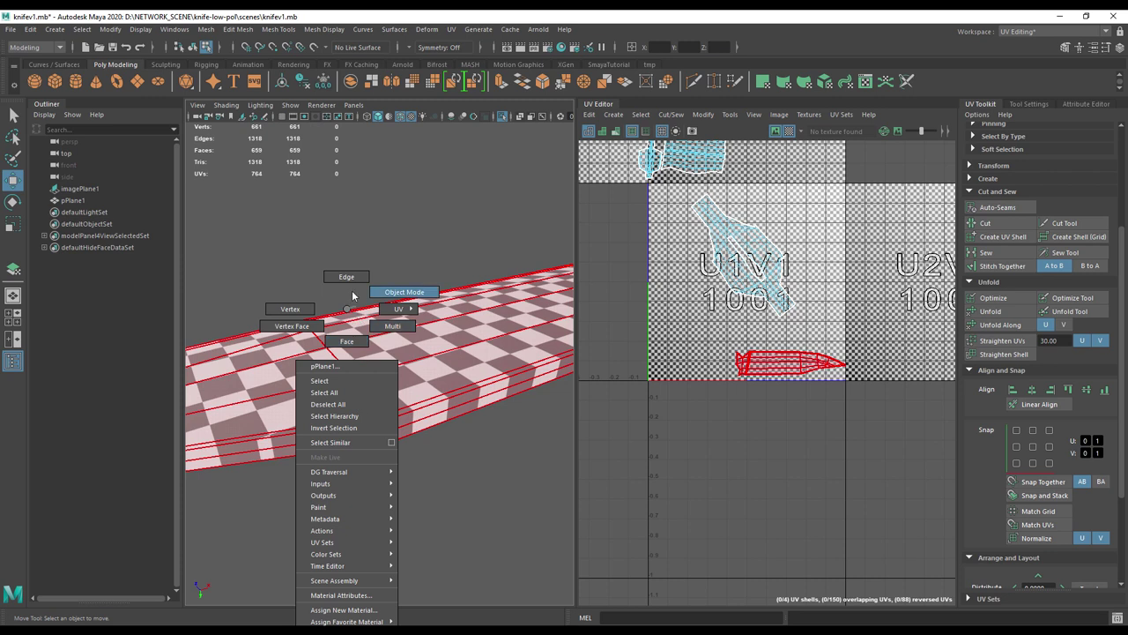
{"action": "right_click_drag", "start_coordinate": [351, 279], "coordinate": [351, 280]}
{"action": "left_click", "coordinate": [362, 434]}
{"action": "left_click_drag", "start_coordinate": [278, 501], "coordinate": [345, 418], "text": "alt"}
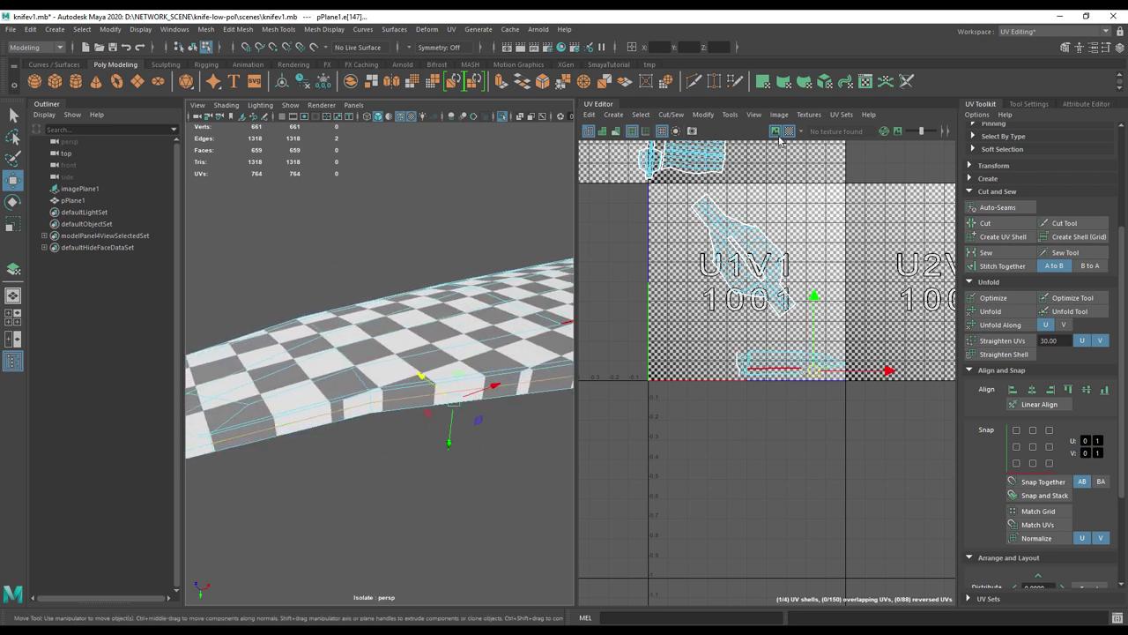
{"action": "left_click", "coordinate": [788, 130]}
{"action": "left_click_drag", "start_coordinate": [497, 370], "coordinate": [446, 356], "text": "alt"}
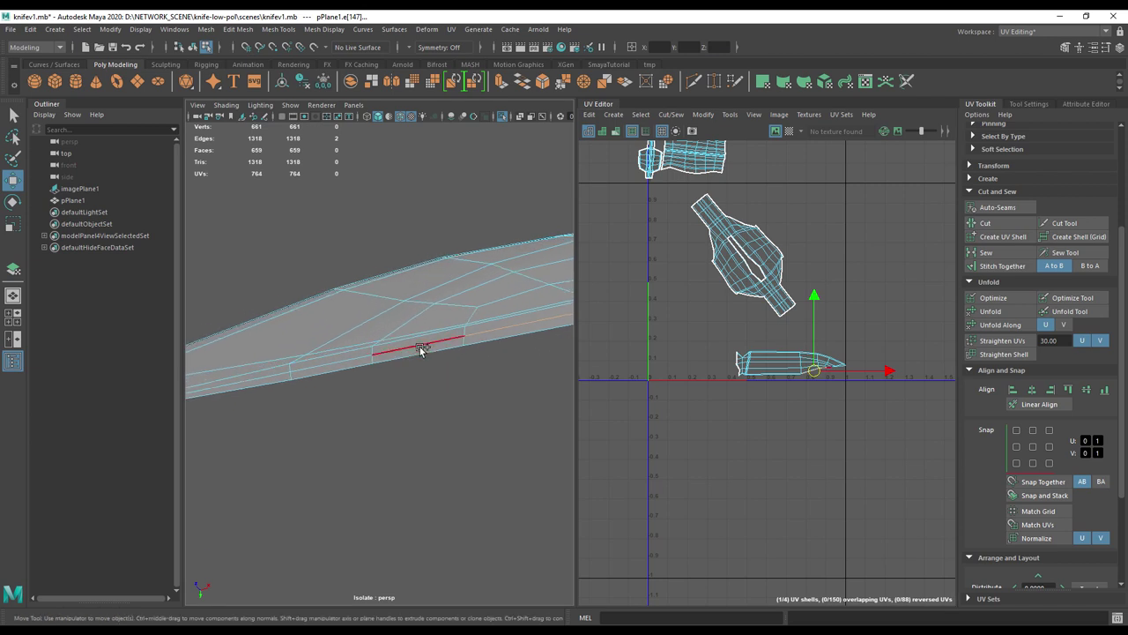
{"action": "left_click_drag", "start_coordinate": [279, 394], "coordinate": [385, 376], "text": "alt"}
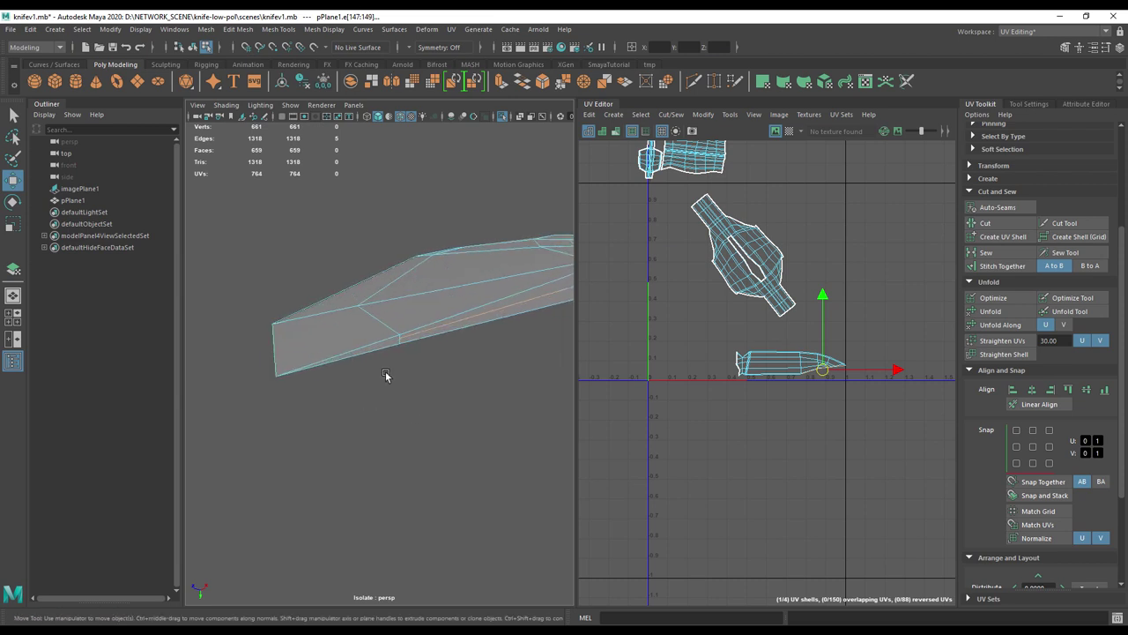
{"action": "right_click_drag", "start_coordinate": [401, 338], "coordinate": [423, 354], "text": "alt"}
{"action": "left_click_drag", "start_coordinate": [423, 354], "coordinate": [391, 341], "text": "alt"}
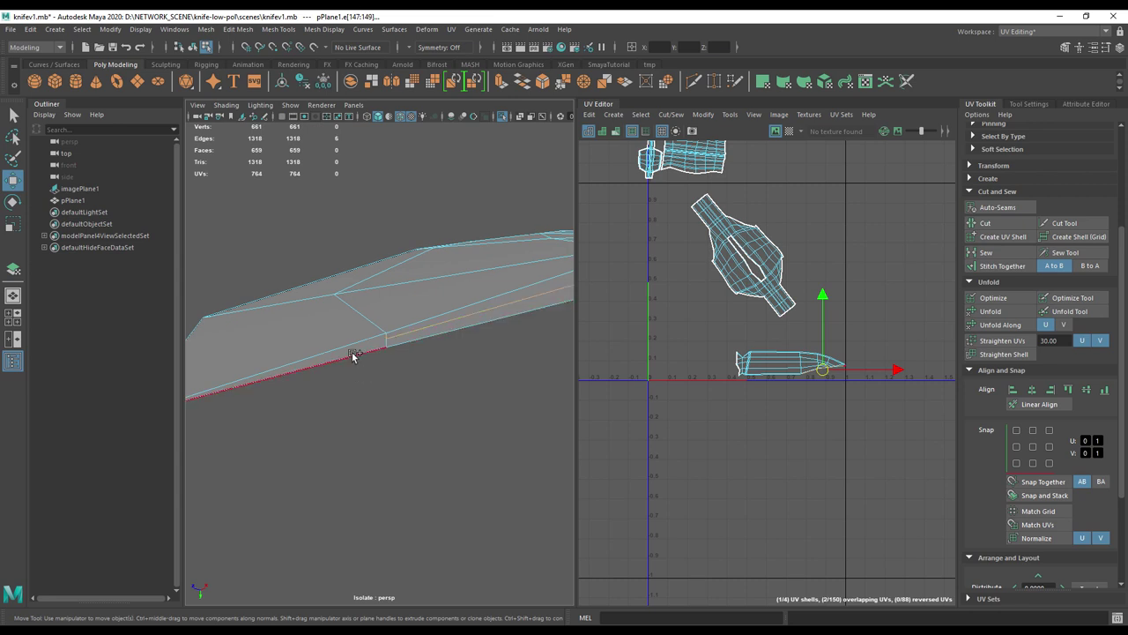
- Extend the edge selection along the rest of the blade's cutting edge, from the tip back towards the notch
{"action": "left_click_drag", "start_coordinate": [368, 415], "coordinate": [431, 396], "text": "alt"}
{"action": "left_click_drag", "start_coordinate": [409, 448], "coordinate": [350, 438], "text": "alt"}
{"action": "middle_click_drag", "start_coordinate": [350, 438], "coordinate": [409, 457], "text": "alt"}
{"action": "mouse_move", "coordinate": [408, 457]}
{"action": "left_mouse_down", "text": "alt"}
{"action": "mouse_move", "coordinate": [279, 456]}
{"action": "mouse_move", "coordinate": [405, 437]}
{"action": "left_mouse_up", "text": "alt"}
{"action": "double_click", "coordinate": [391, 402], "text": "shift"}
{"action": "left_click_drag", "start_coordinate": [337, 435], "coordinate": [315, 455], "text": "alt"}
{"action": "right_click_drag", "start_coordinate": [314, 454], "coordinate": [917, 568], "text": "alt"}
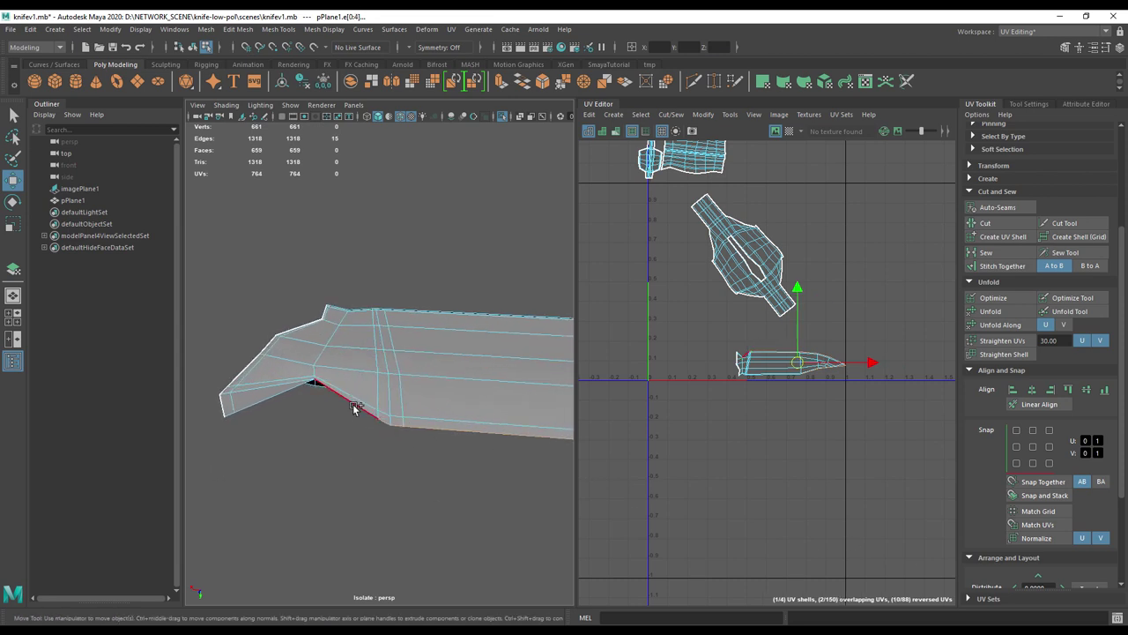
- Add the edges around the notch up to the blade's base and cut the UVs along the whole selected seam
{"action": "middle_click_drag", "start_coordinate": [350, 414], "coordinate": [389, 440], "text": "alt"}
{"action": "right_click_drag", "start_coordinate": [325, 433], "coordinate": [405, 459], "text": "alt"}
{"action": "middle_click_drag", "start_coordinate": [400, 448], "coordinate": [395, 405], "text": "alt"}
{"action": "left_click_drag", "start_coordinate": [395, 404], "coordinate": [388, 387], "text": "alt"}
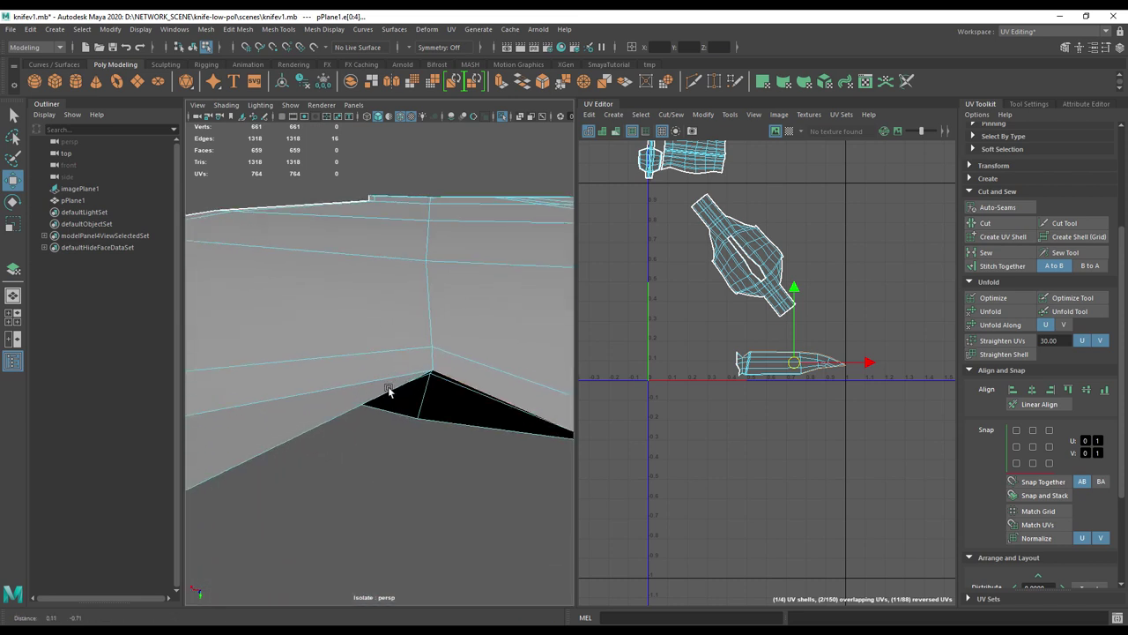
{"action": "scroll", "coordinate": [384, 388], "scroll_direction": "down", "scroll_amount": 5}
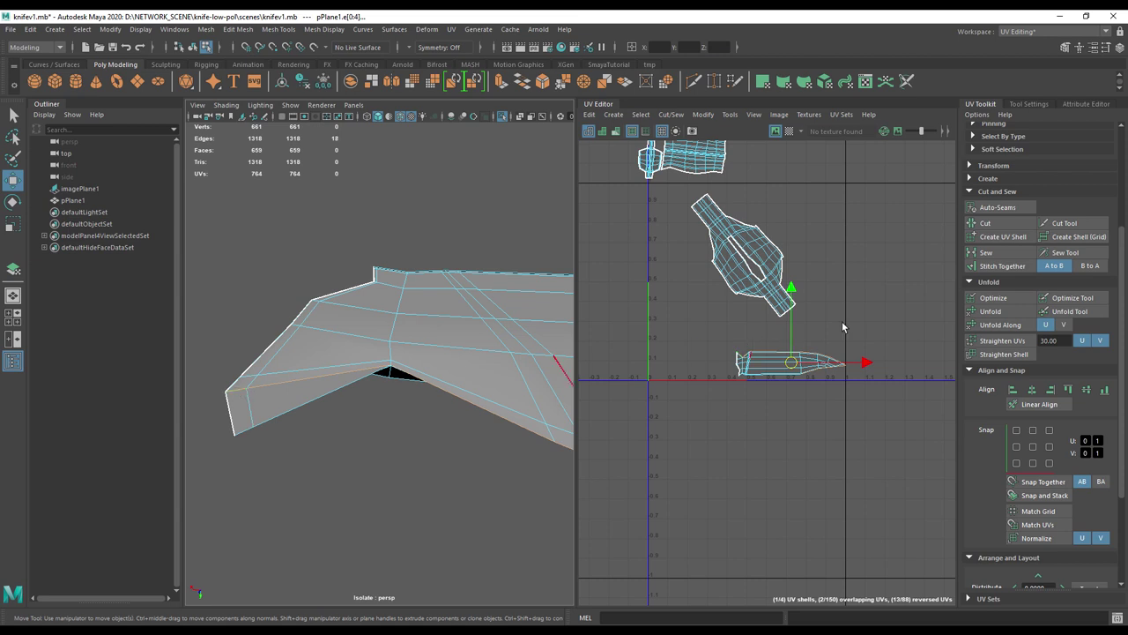
{"action": "left_click", "coordinate": [981, 227]}
- Select all faces of the blade shell and unfold its UVs along the new seam
{"action": "right_click_drag", "start_coordinate": [456, 308], "coordinate": [407, 305]}
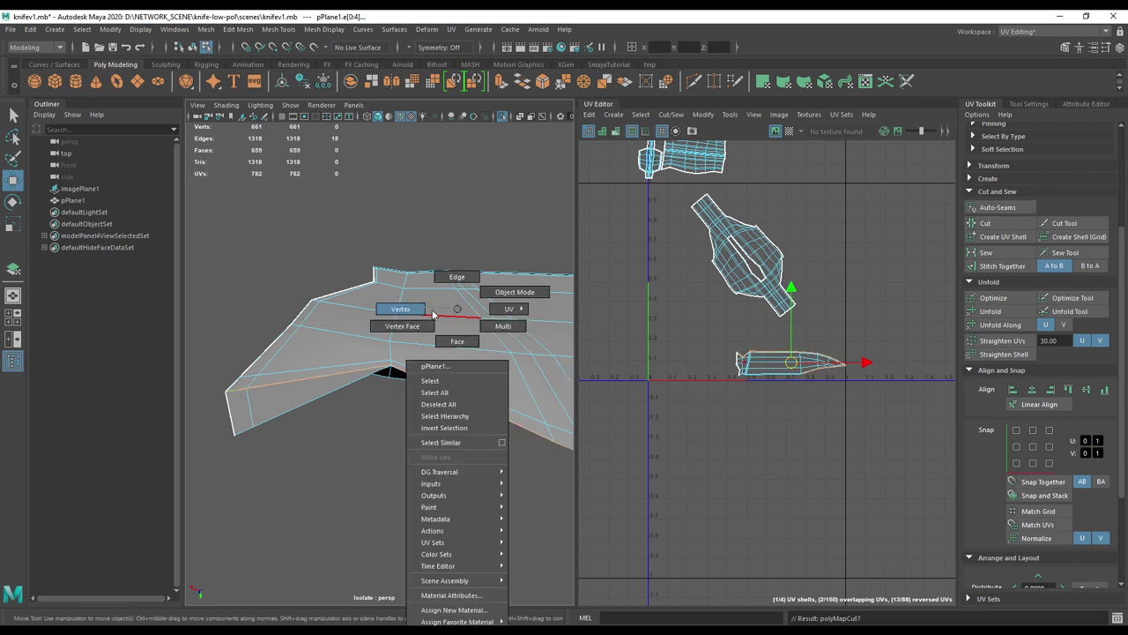
{"action": "left_click", "coordinate": [503, 309]}
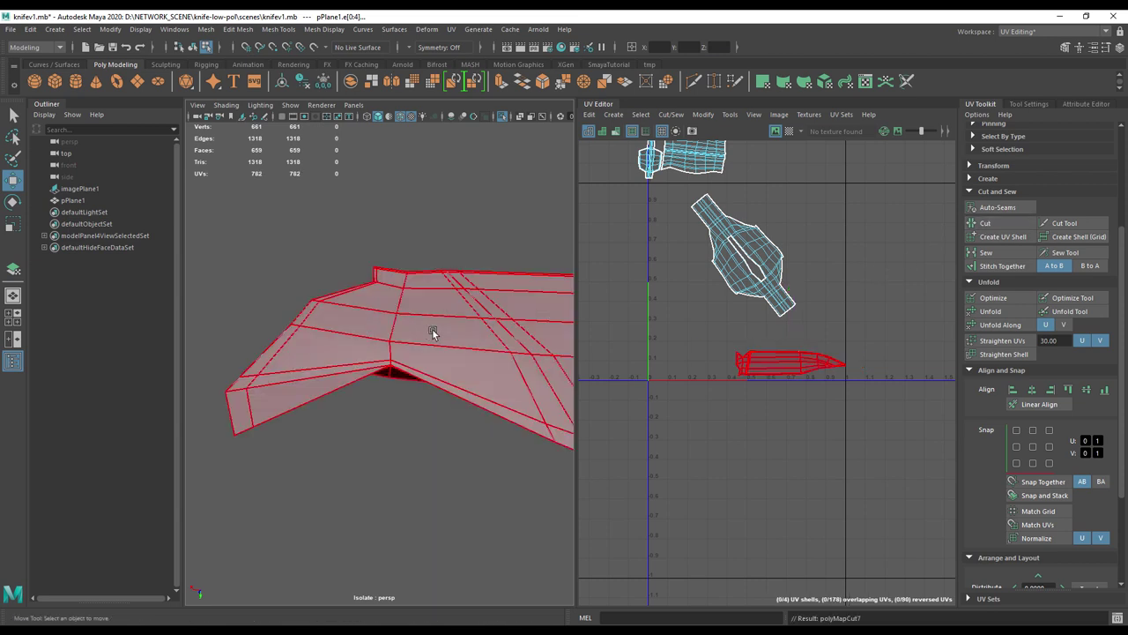
{"action": "left_click", "coordinate": [362, 327]}
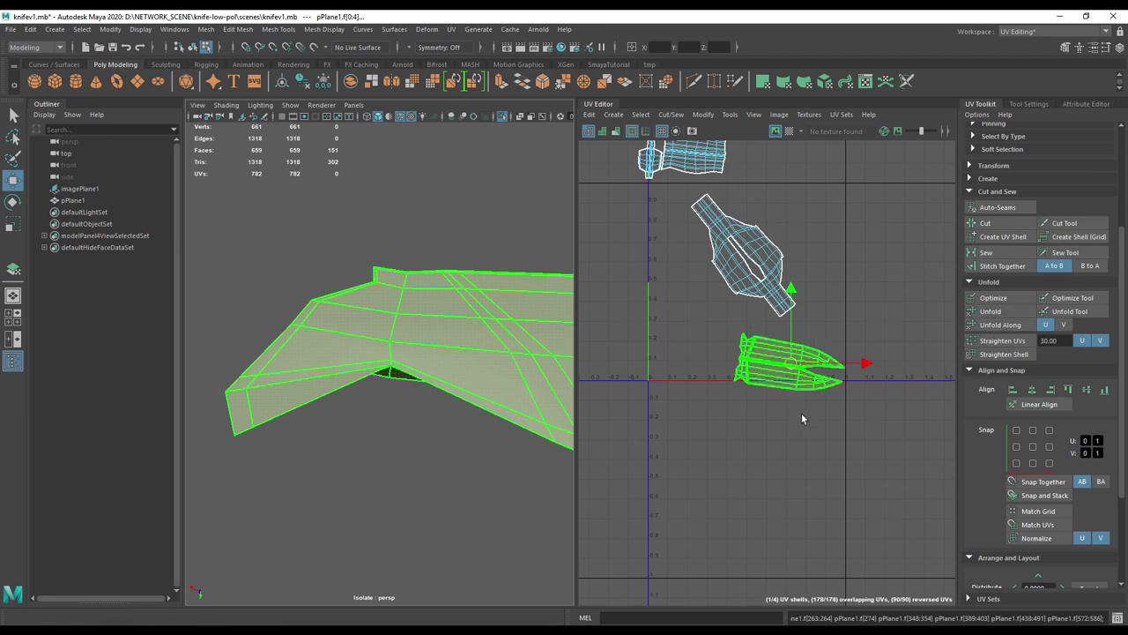
- Move the unfolded blade shell up along V beside the guard shell and clear the selection
{"action": "middle_click_drag", "start_coordinate": [799, 415], "coordinate": [744, 461], "text": "alt"}
{"action": "right_click_drag", "start_coordinate": [745, 463], "coordinate": [926, 495], "text": "alt"}
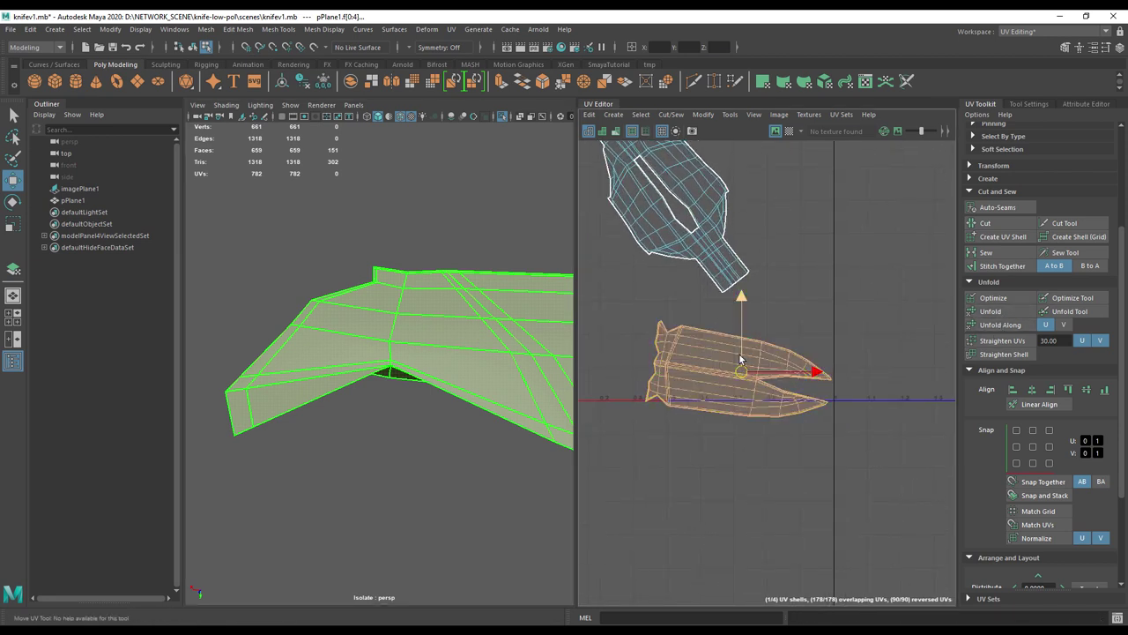
{"action": "middle_click_drag", "start_coordinate": [763, 364], "coordinate": [797, 434], "text": "alt"}
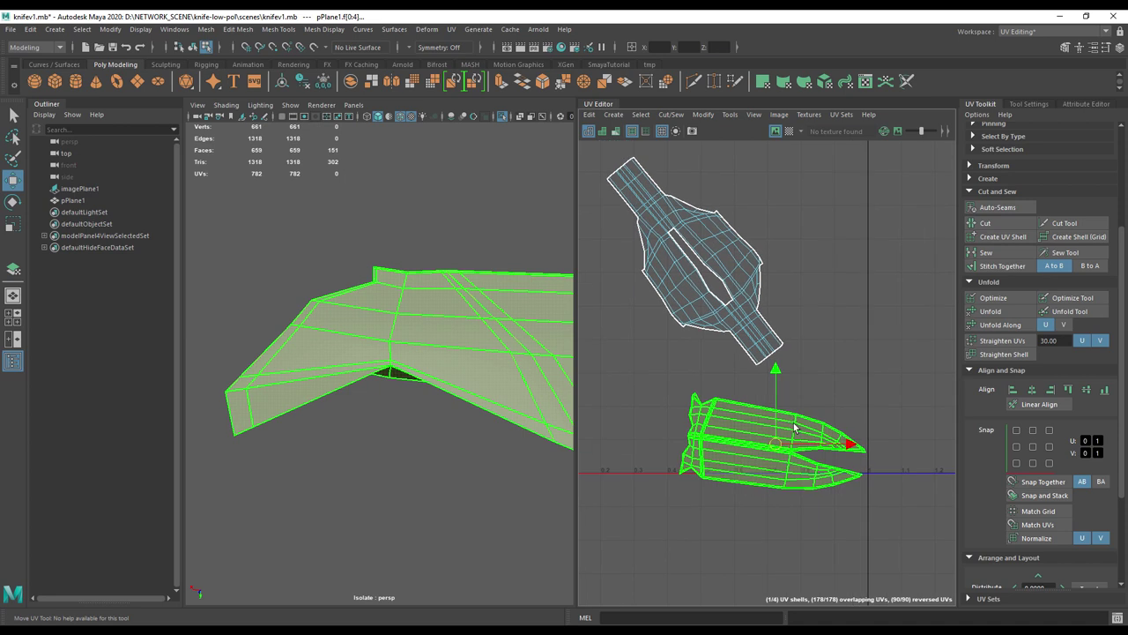
{"action": "right_click_drag", "start_coordinate": [796, 423], "coordinate": [776, 404], "text": "alt"}
{"action": "left_click_drag", "start_coordinate": [777, 385], "coordinate": [777, 140]}
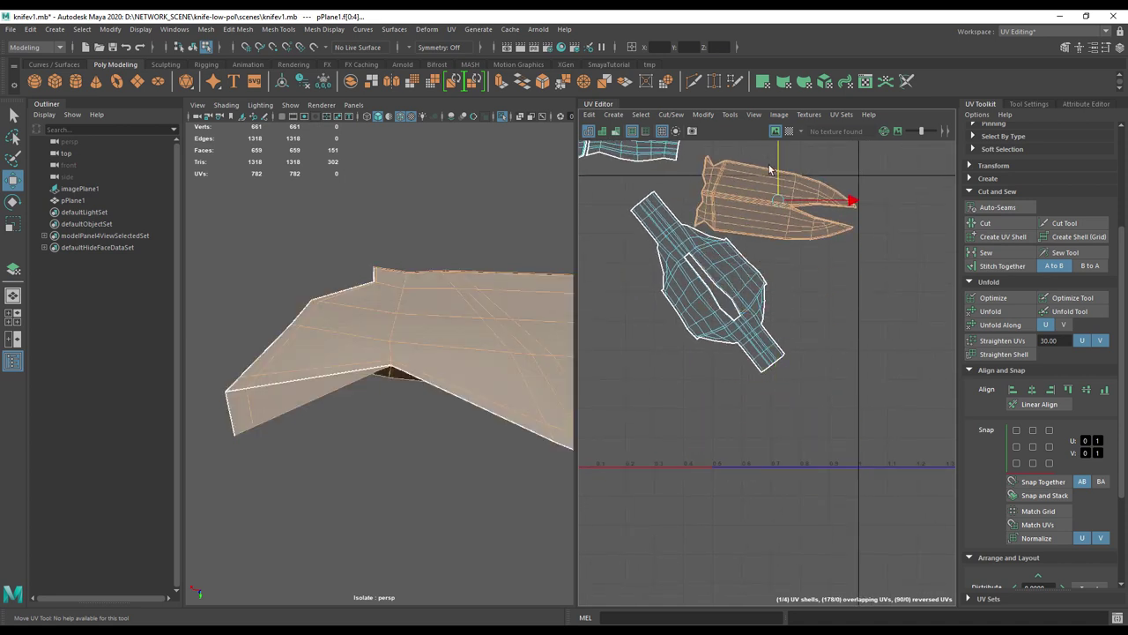
{"action": "middle_click_drag", "start_coordinate": [766, 189], "coordinate": [809, 357], "text": "alt"}
{"action": "left_click", "coordinate": [734, 427]}
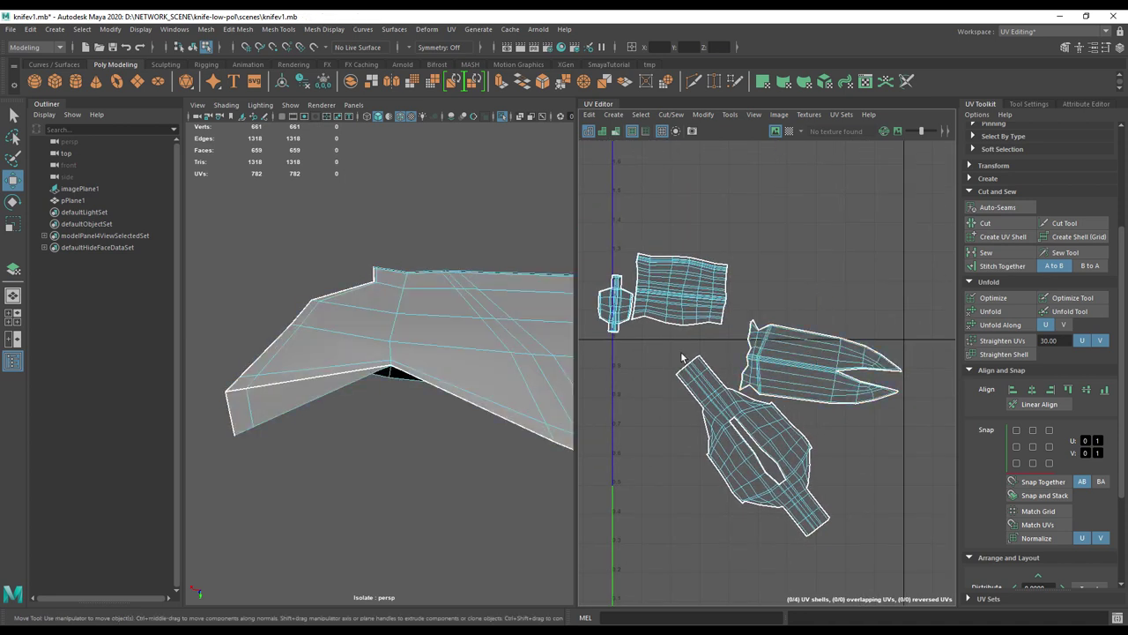
- Return to object mode, unhide the remaining knife faces and frame the whole knife in the viewport
{"action": "right_click_drag", "start_coordinate": [331, 324], "coordinate": [384, 301]}
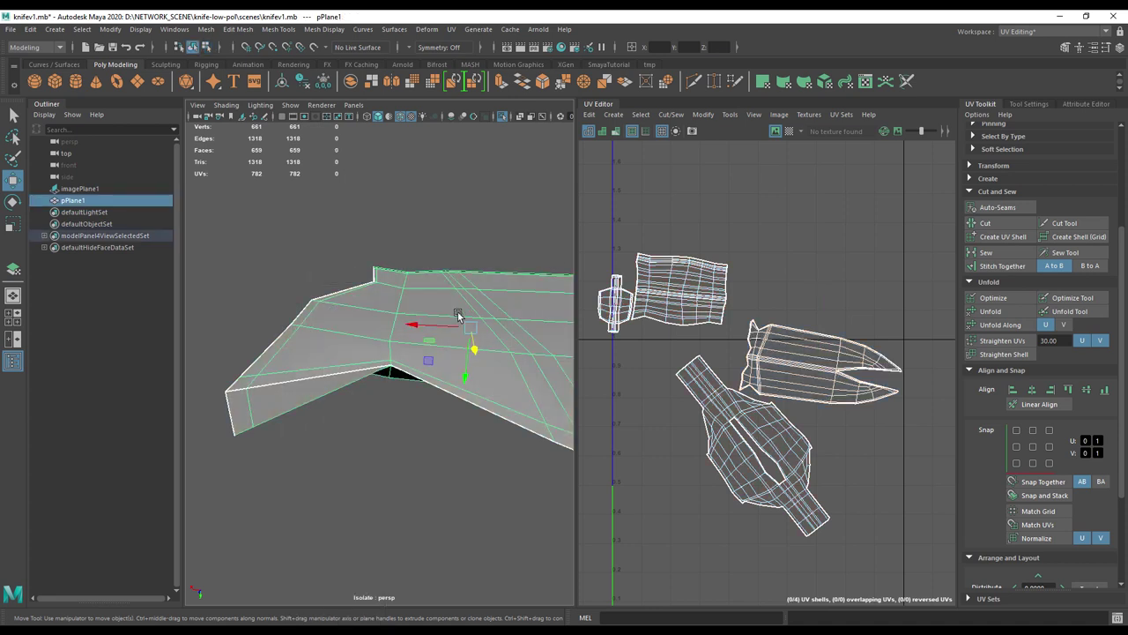
{"action": "key", "text": "shift+h"}
{"action": "right_click_drag", "start_coordinate": [462, 317], "coordinate": [192, 367], "text": "alt"}
{"action": "right_click_drag", "start_coordinate": [344, 360], "coordinate": [231, 373], "text": "alt"}
{"action": "left_click_drag", "start_coordinate": [231, 372], "coordinate": [369, 421], "text": "alt"}
{"action": "middle_click_drag", "start_coordinate": [348, 444], "coordinate": [481, 383], "text": "alt"}
{"action": "left_click_drag", "start_coordinate": [480, 384], "coordinate": [311, 445], "text": "alt"}
{"action": "scroll", "coordinate": [740, 346], "scroll_direction": "down", "scroll_amount": 10}
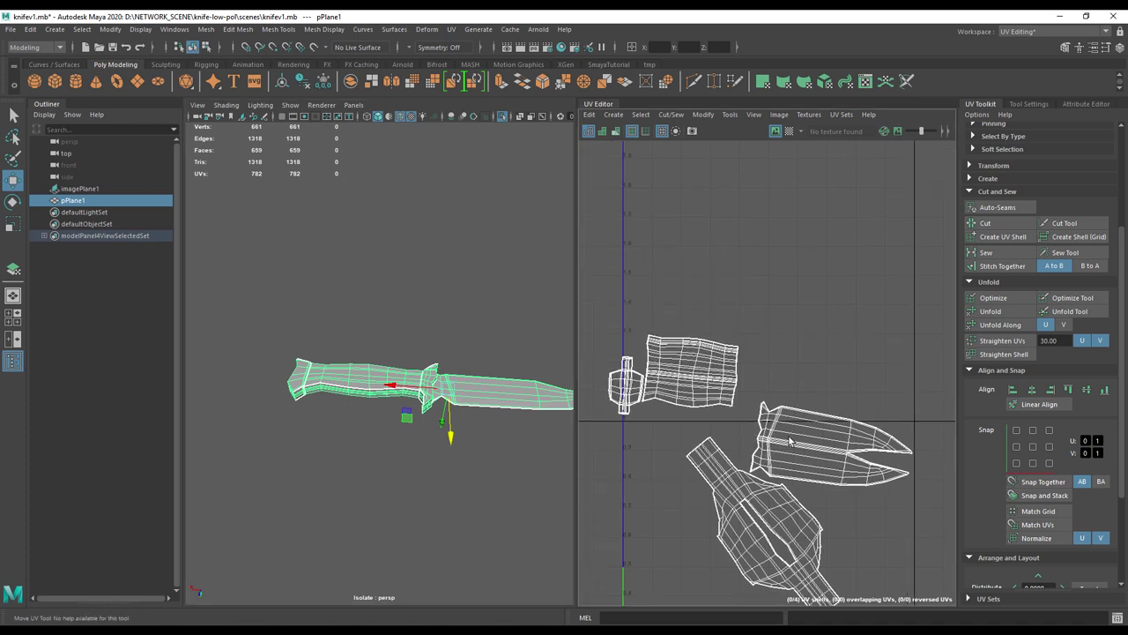
- Select all four UV shells and lay them out automatically inside the 0 to 1 UV tile
{"action": "scroll", "coordinate": [746, 387], "scroll_direction": "up", "scroll_amount": 8}
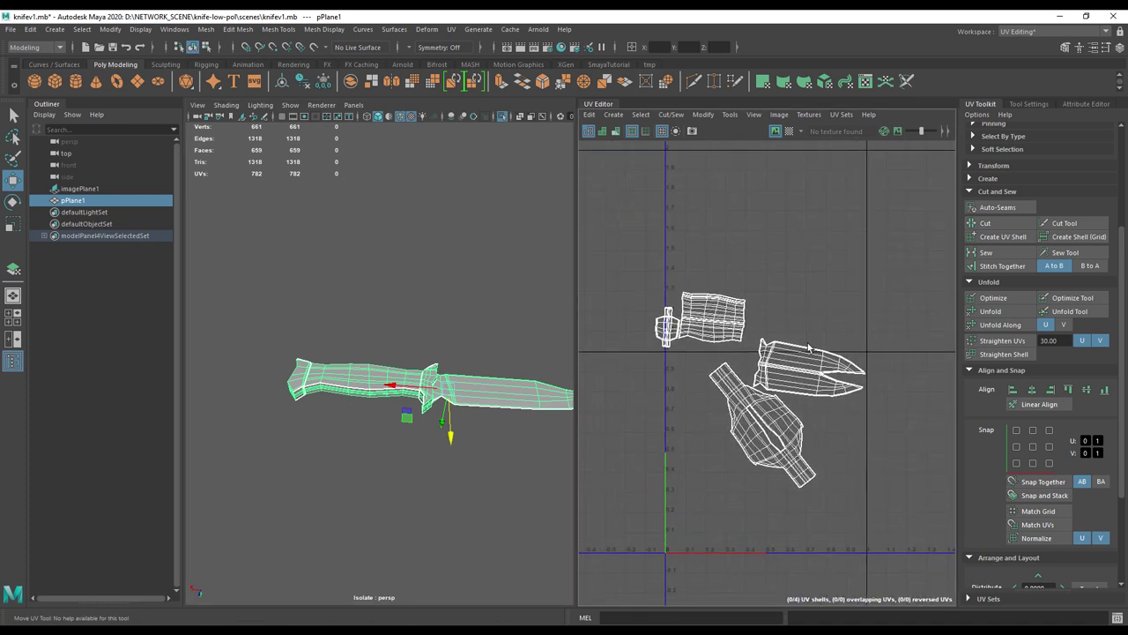
{"action": "right_click", "coordinate": [708, 337]}
{"action": "left_click", "coordinate": [659, 319]}
{"action": "left_click_drag", "start_coordinate": [630, 247], "coordinate": [940, 551]}
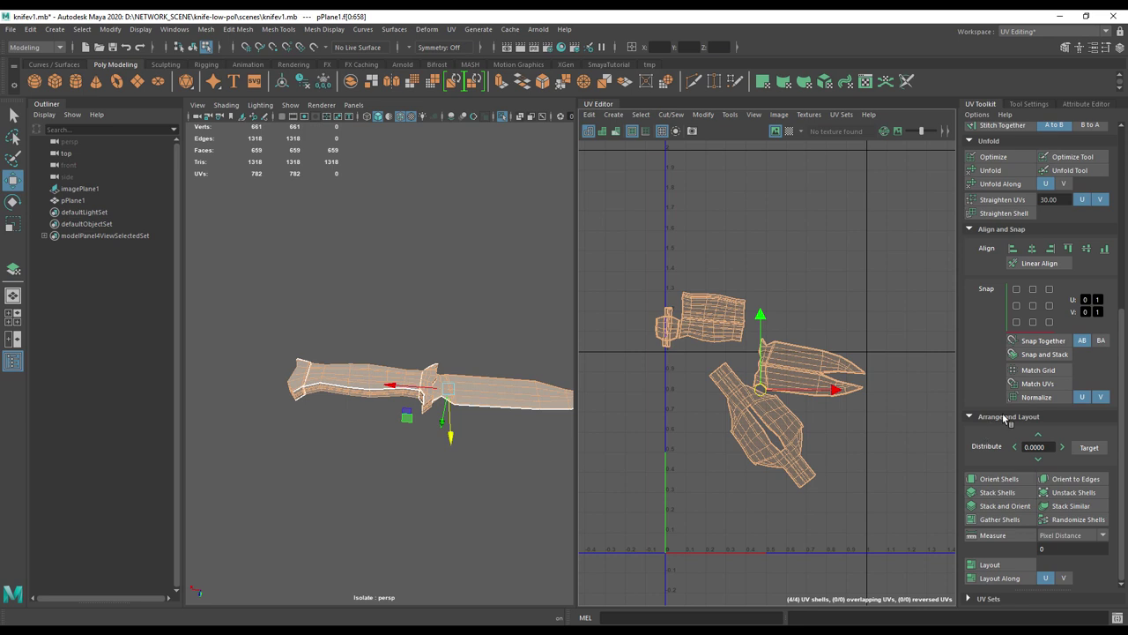
{"action": "left_click", "coordinate": [992, 564]}
- Frame the packed shells in the UV layout and show the checker map on the knife
{"action": "middle_click_drag", "start_coordinate": [750, 499], "coordinate": [717, 395], "text": "alt"}
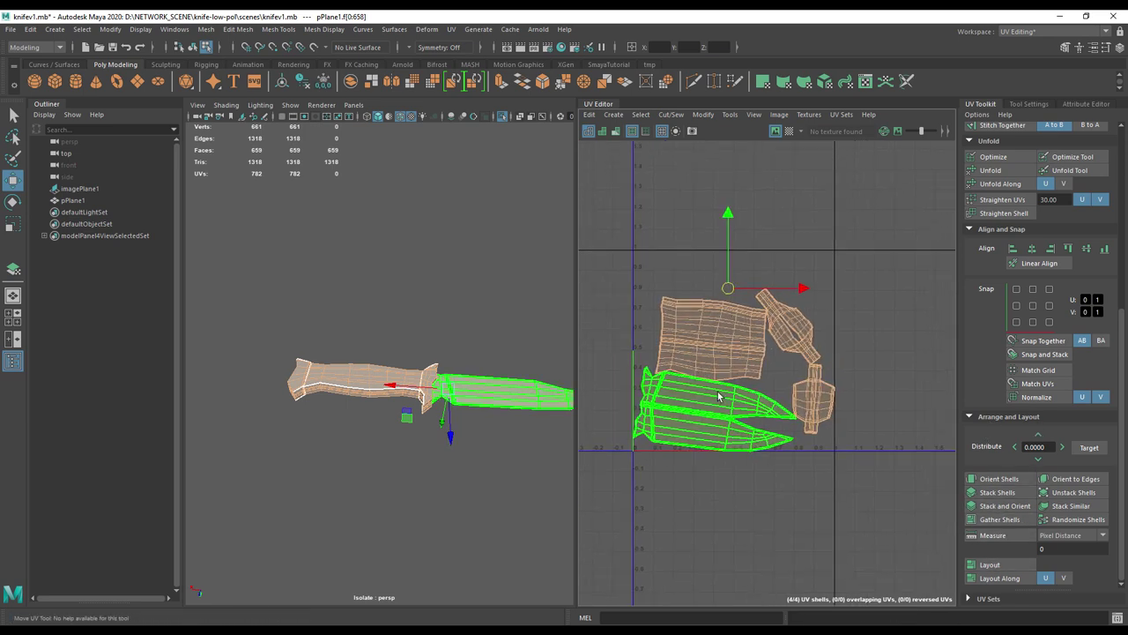
{"action": "right_click_drag", "start_coordinate": [722, 380], "coordinate": [907, 458], "text": "alt"}
{"action": "middle_click_drag", "start_coordinate": [781, 366], "coordinate": [802, 382], "text": "alt"}
{"action": "left_click", "coordinate": [802, 381]}
{"action": "left_click", "coordinate": [789, 130]}
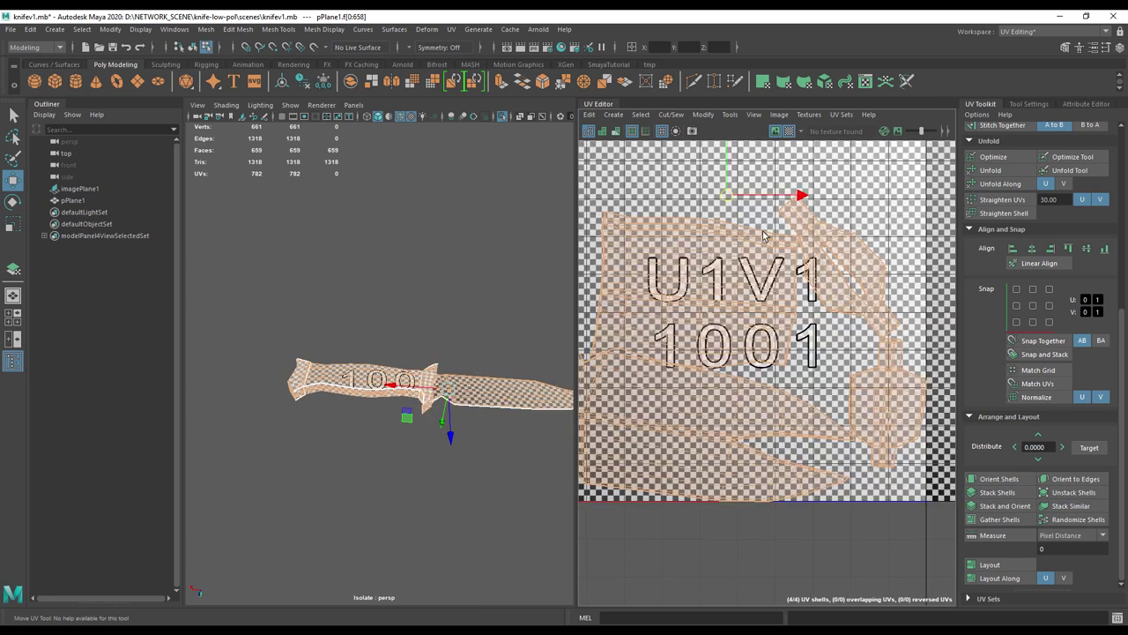
- Turn on smooth mesh preview and inspect the checker pattern on the grip, guard and blade for stretching
{"action": "scroll", "coordinate": [445, 522], "scroll_direction": "up", "scroll_amount": 3}
{"action": "right_click_drag", "start_coordinate": [446, 522], "coordinate": [503, 526], "text": "alt"}
{"action": "middle_click_drag", "start_coordinate": [503, 526], "coordinate": [304, 508], "text": "alt"}
{"action": "left_click_drag", "start_coordinate": [317, 511], "coordinate": [420, 495], "text": "alt"}
{"action": "key", "text": "3"}
{"action": "left_click_drag", "start_coordinate": [420, 495], "coordinate": [367, 488], "text": "alt"}
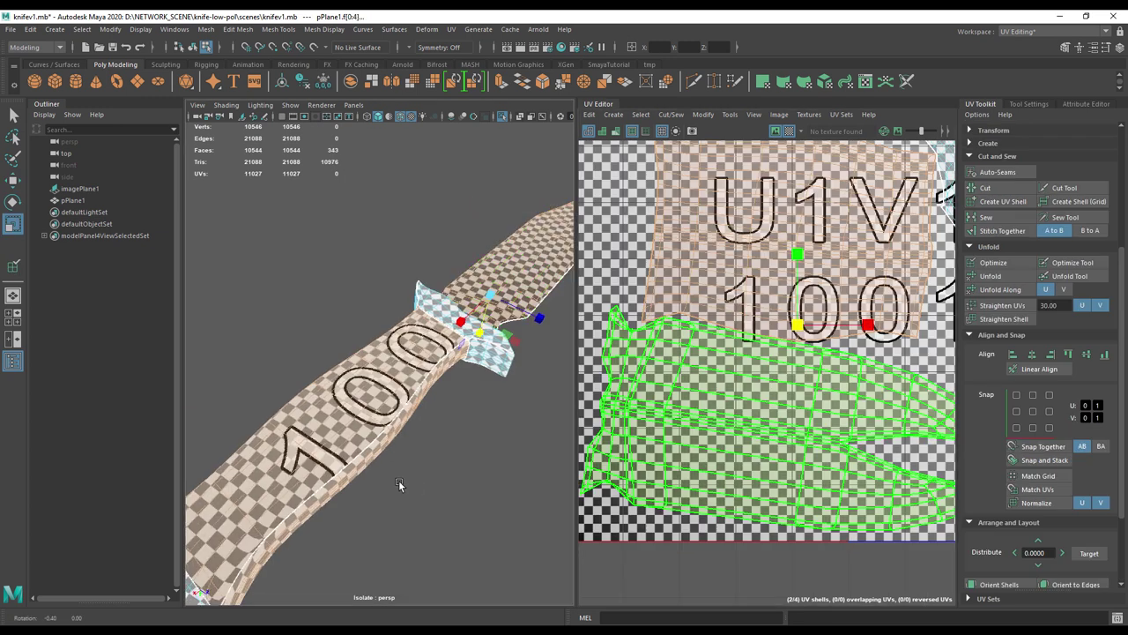
{"action": "middle_click_drag", "start_coordinate": [368, 489], "coordinate": [276, 517], "text": "alt"}
{"action": "left_click_drag", "start_coordinate": [365, 507], "coordinate": [522, 518], "text": "alt"}
{"action": "left_click", "coordinate": [284, 499]}
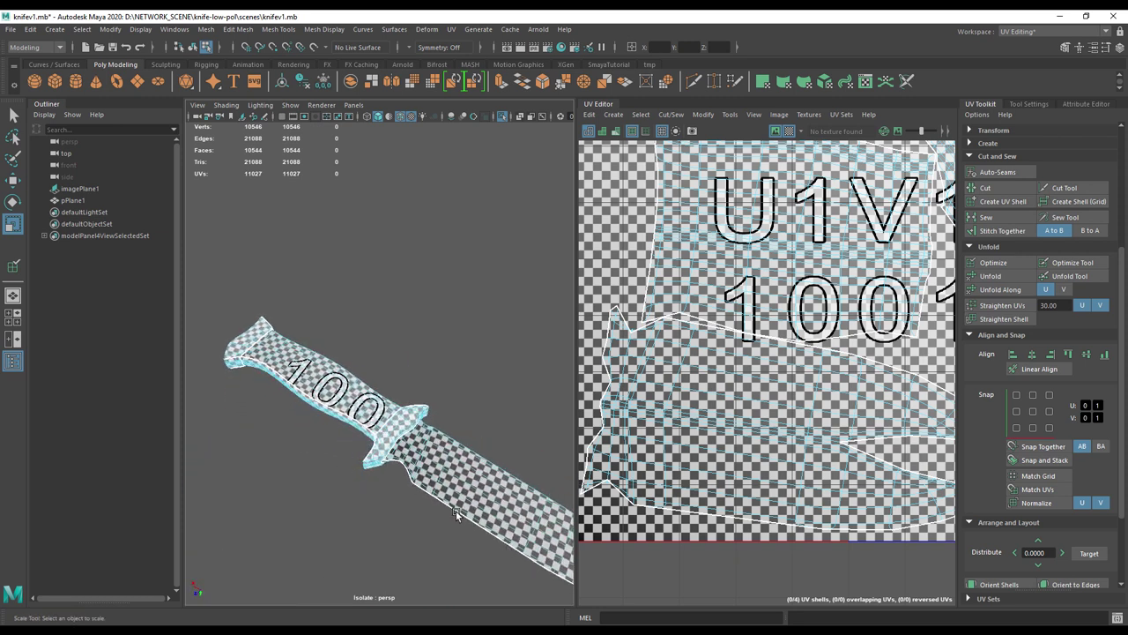
{"action": "middle_click_drag", "start_coordinate": [521, 518], "coordinate": [398, 494], "text": "alt"}
{"action": "right_click_drag", "start_coordinate": [882, 358], "coordinate": [846, 361], "text": "alt"}
{"action": "scroll", "coordinate": [845, 360], "scroll_direction": "down", "scroll_amount": 3}
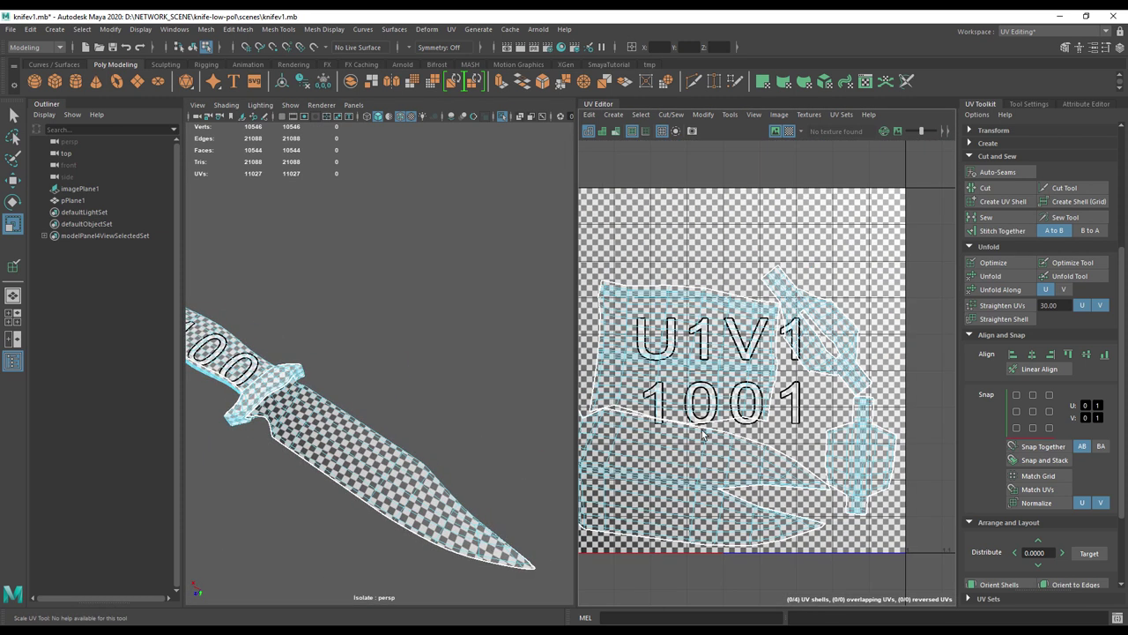
- Select the grip, guard and pommel shells one by one to review their placement under the checker map
{"action": "left_click", "coordinate": [732, 304]}
{"action": "left_click", "coordinate": [733, 307]}
{"action": "left_click", "coordinate": [828, 280]}
{"action": "left_click", "coordinate": [874, 374]}
{"action": "left_click", "coordinate": [733, 311]}
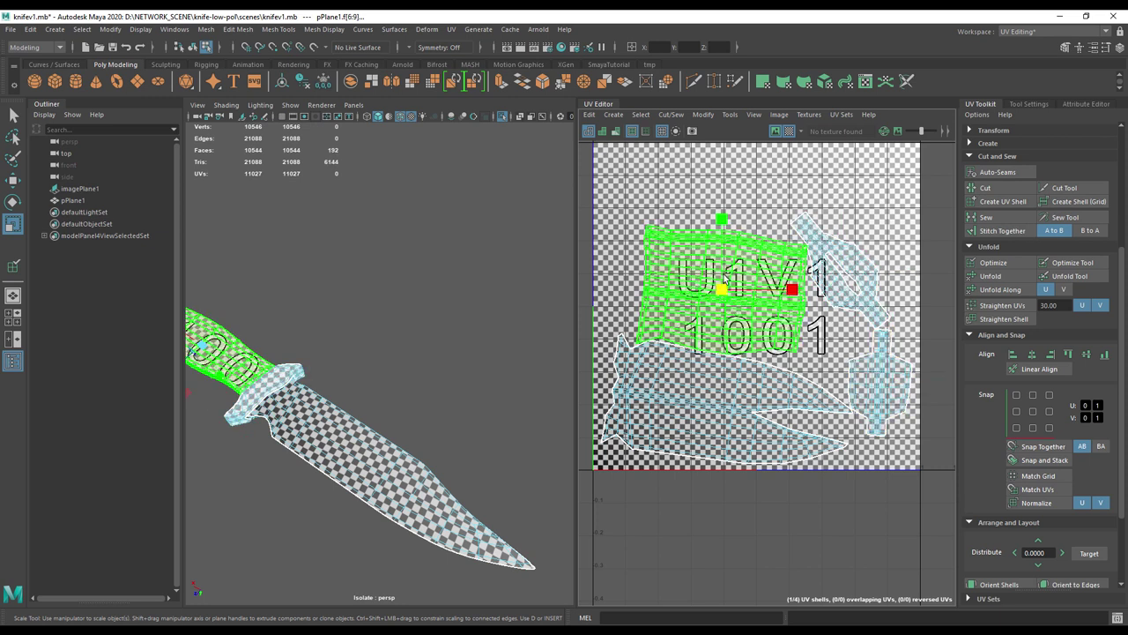
{"action": "scroll", "coordinate": [740, 267], "scroll_direction": "down", "scroll_amount": 2}
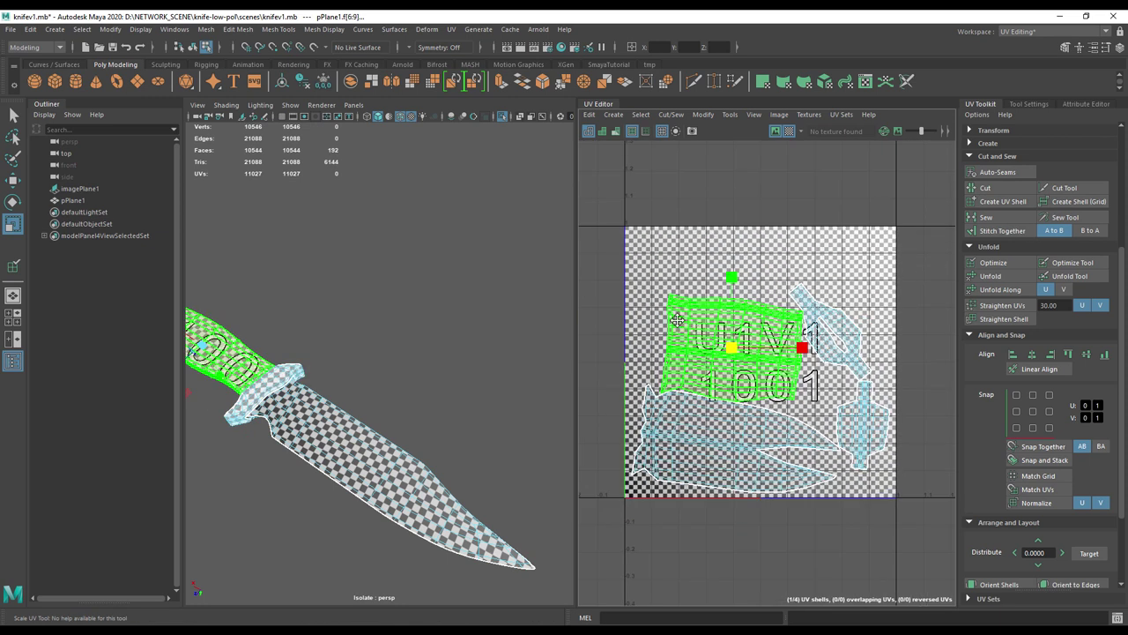
{"action": "left_click", "coordinate": [664, 327]}
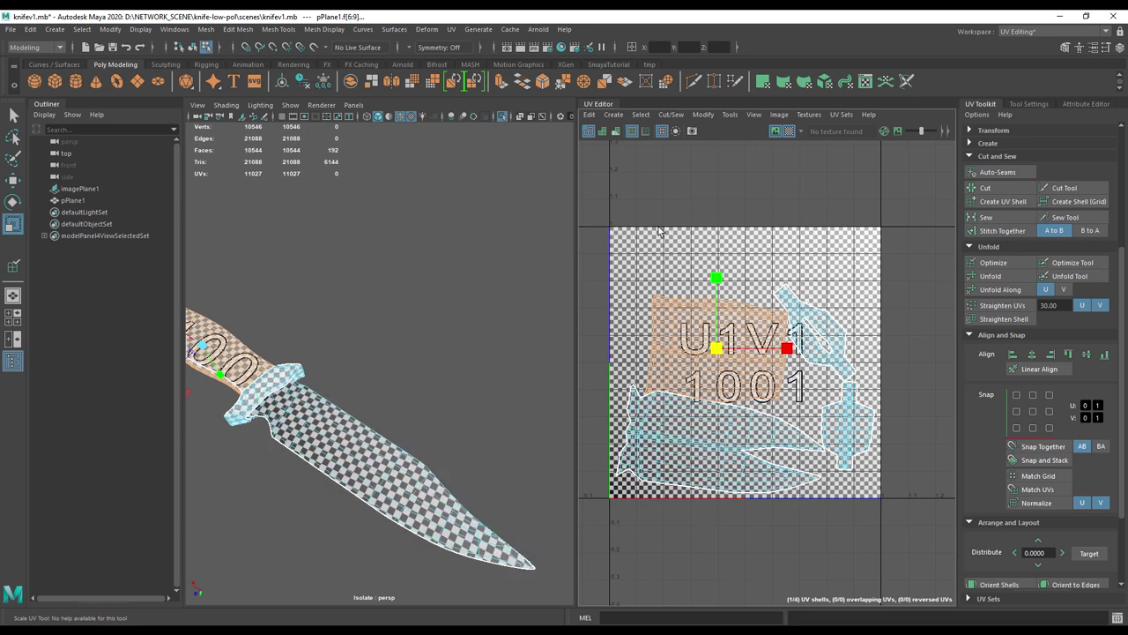
- Turn off the checker map and review each packed shell in turn, finishing with the blade shell selected
{"action": "left_click", "coordinate": [789, 130]}
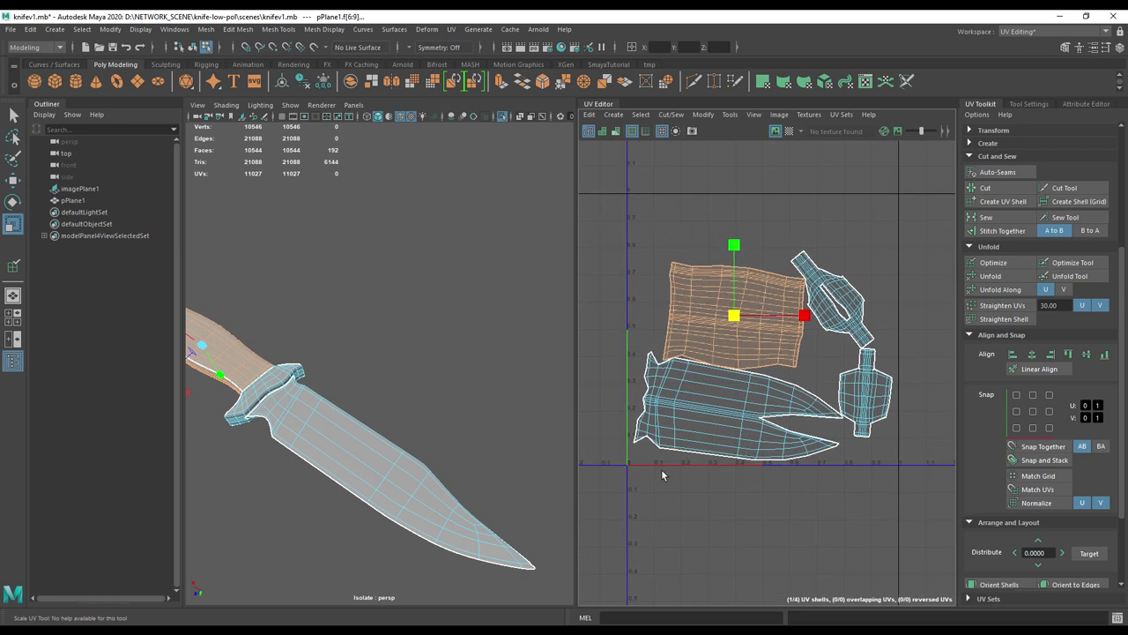
{"action": "left_click", "coordinate": [756, 410]}
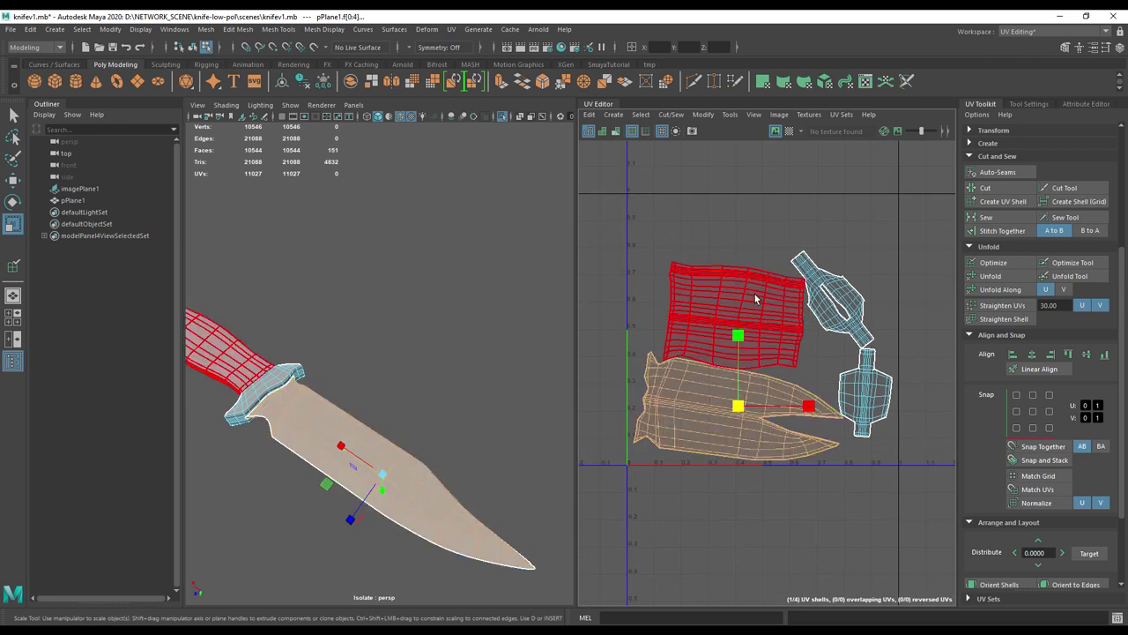
{"action": "left_click", "coordinate": [755, 300]}
{"action": "left_click", "coordinate": [829, 291]}
{"action": "left_click", "coordinate": [864, 388]}
{"action": "left_click", "coordinate": [758, 312]}
{"action": "left_click", "coordinate": [707, 382]}
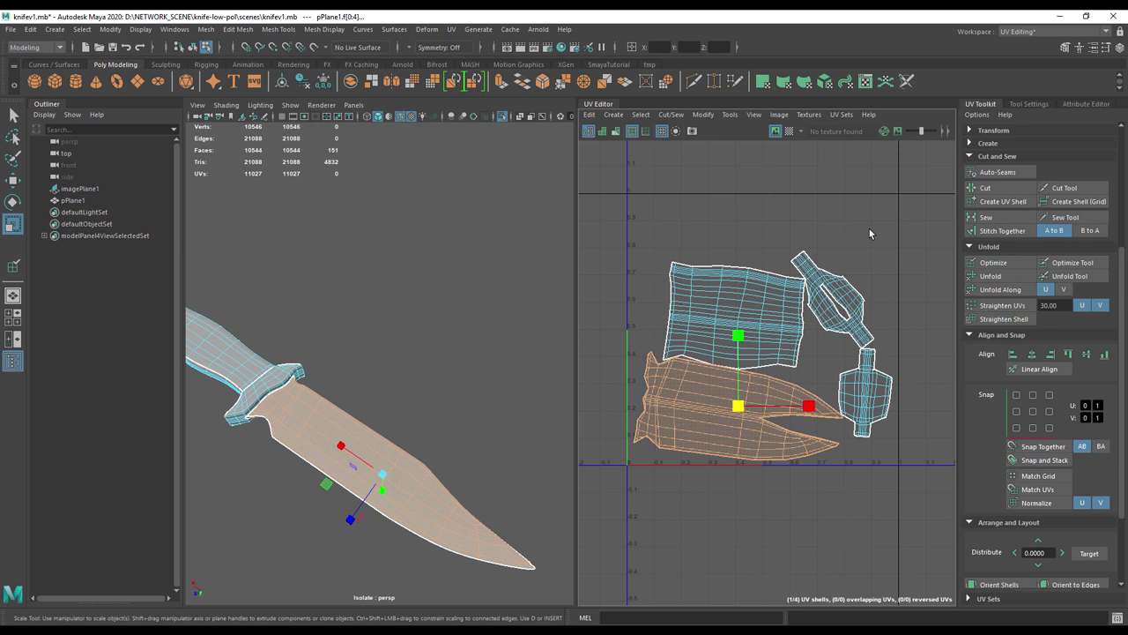
- Select the grip shell and scale it up slightly, keeping its proportions
{"action": "left_click", "coordinate": [762, 274]}
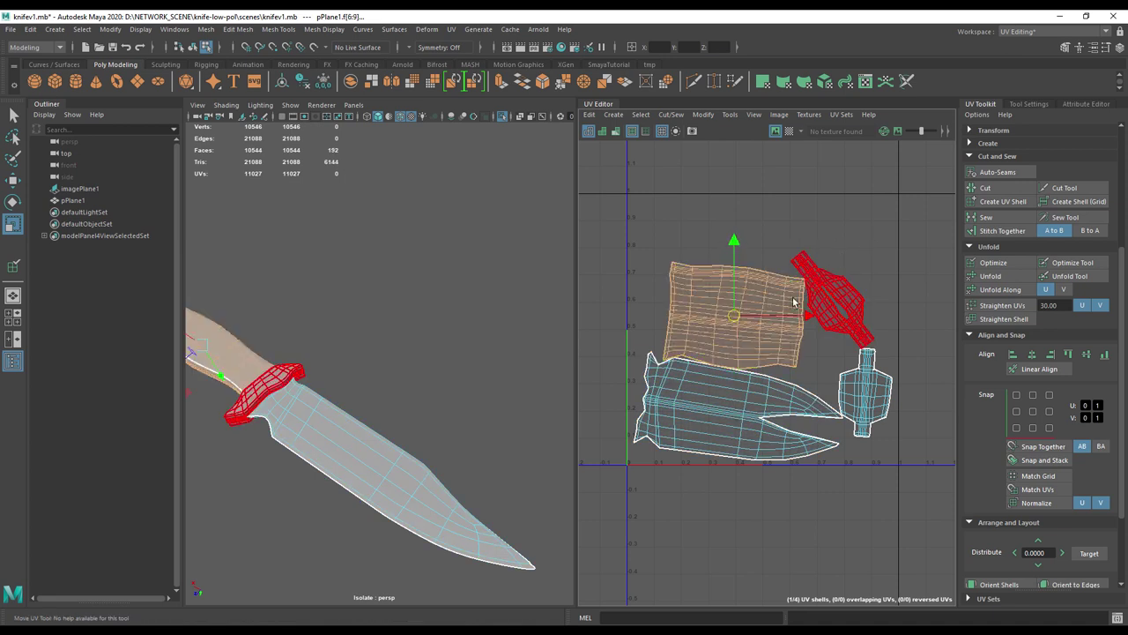
{"action": "key", "text": "w"}
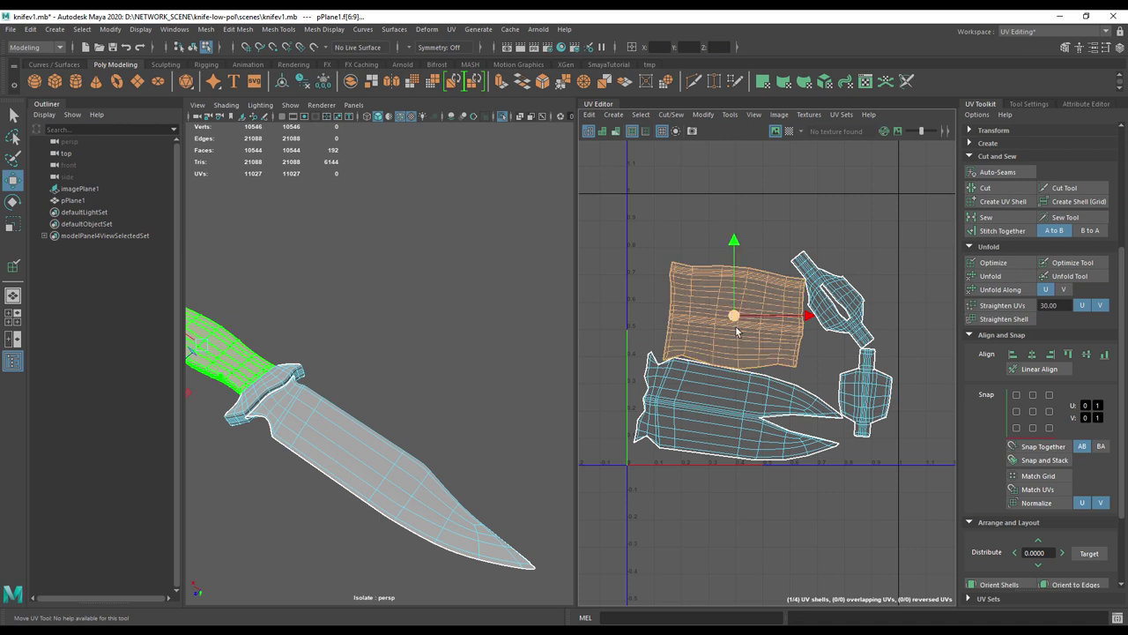
{"action": "key", "text": "r"}
{"action": "left_click_drag", "start_coordinate": [734, 316], "coordinate": [745, 359]}
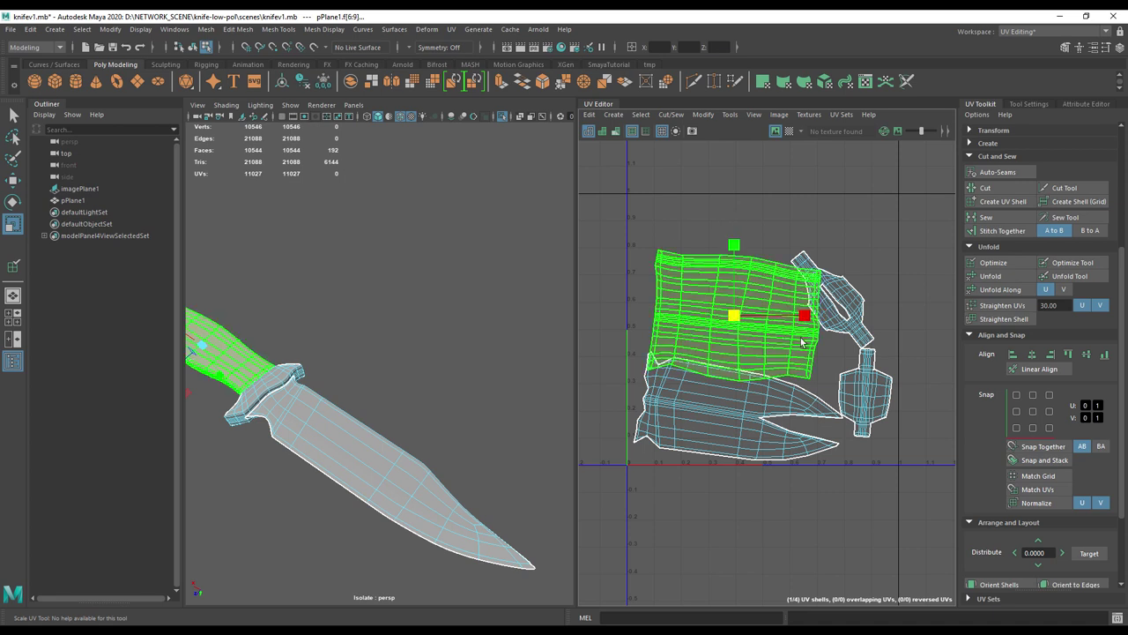
{"action": "middle_click_drag", "start_coordinate": [790, 351], "coordinate": [772, 357], "text": "alt"}
{"action": "right_click_drag", "start_coordinate": [870, 287], "coordinate": [685, 295], "text": "alt"}
{"action": "middle_click_drag", "start_coordinate": [683, 293], "coordinate": [566, 333], "text": "alt"}
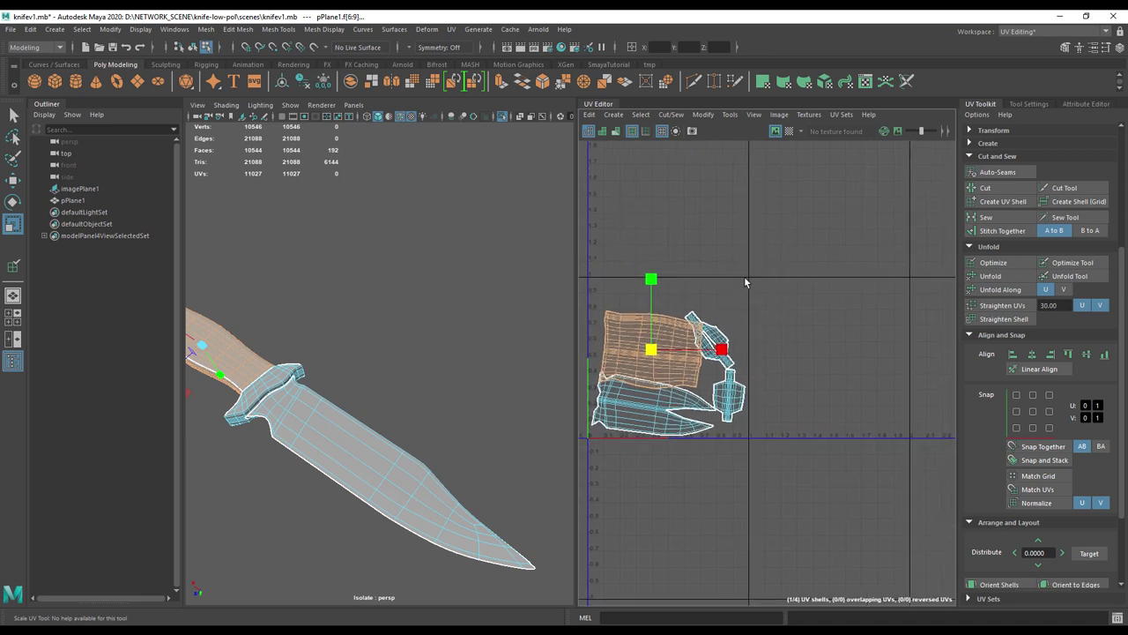
{"action": "middle_click_drag", "start_coordinate": [870, 284], "coordinate": [715, 306], "text": "alt"}
{"action": "middle_click_drag", "start_coordinate": [792, 361], "coordinate": [876, 340], "text": "alt"}
{"action": "middle_click_drag", "start_coordinate": [728, 378], "coordinate": [876, 369], "text": "alt"}
{"action": "middle_click_drag", "start_coordinate": [804, 349], "coordinate": [811, 342], "text": "alt"}
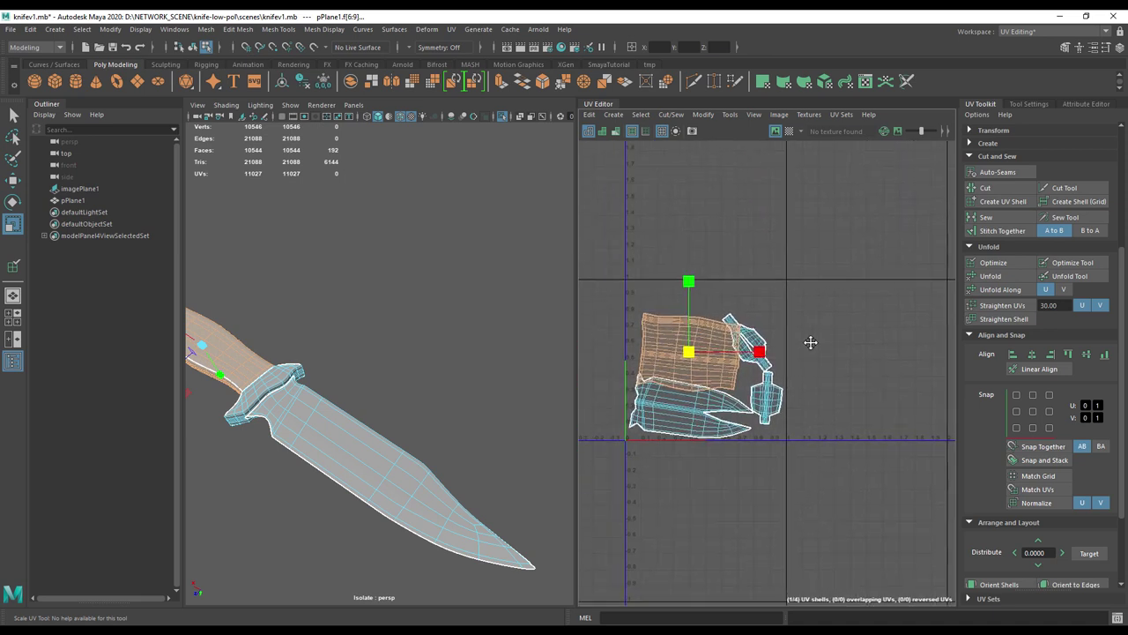
- Move the blade shell out of the first UV tile into the adjacent tile and widen the UV layout view
{"action": "scroll", "coordinate": [828, 349], "scroll_direction": "up", "scroll_amount": 2}
{"action": "scroll", "coordinate": [844, 356], "scroll_direction": "down", "scroll_amount": 1}
{"action": "left_click", "coordinate": [712, 416]}
{"action": "key", "text": "w"}
{"action": "left_click_drag", "start_coordinate": [705, 401], "coordinate": [910, 374]}
{"action": "middle_click_drag", "start_coordinate": [910, 375], "coordinate": [845, 368], "text": "alt"}
{"action": "scroll", "coordinate": [847, 367], "scroll_direction": "down", "scroll_amount": 1}
{"action": "left_click_drag", "start_coordinate": [576, 367], "coordinate": [450, 374]}
- Show the checker map to compare the grip and blade shells across tiles 1001 and 1002, and turn it off again
{"action": "left_click", "coordinate": [788, 132]}
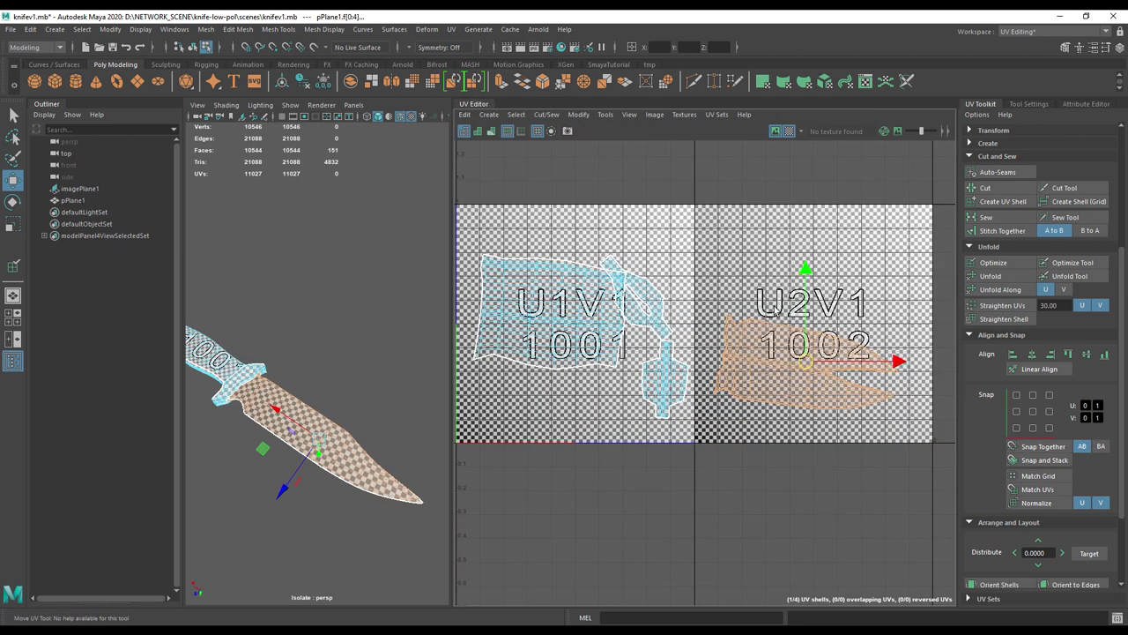
{"action": "left_click", "coordinate": [776, 348]}
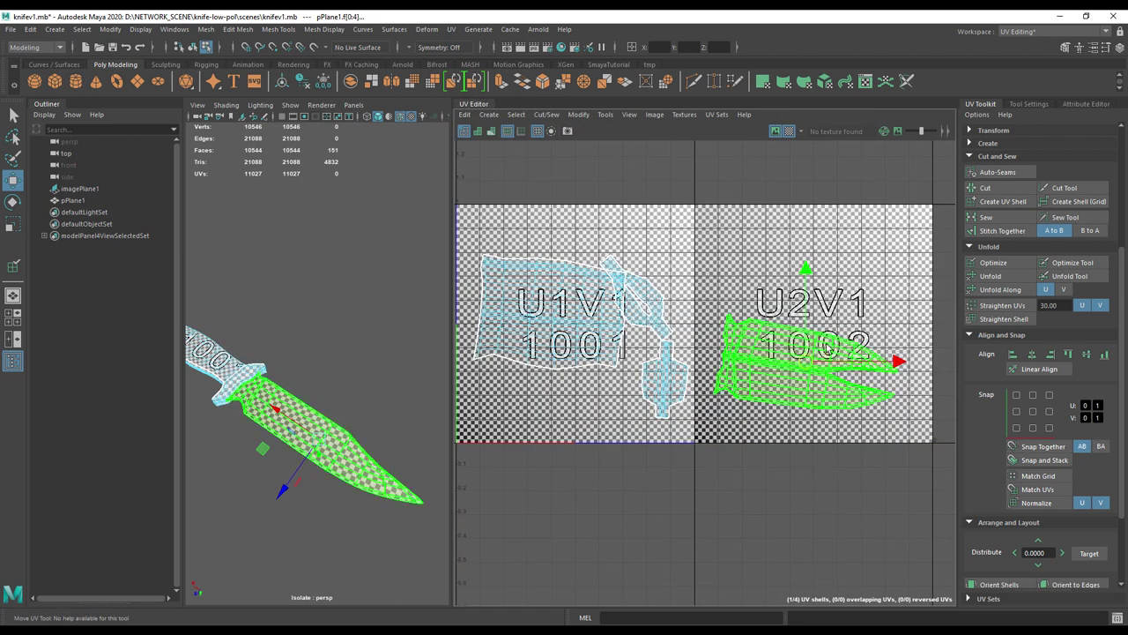
{"action": "left_click", "coordinate": [817, 238]}
{"action": "left_click", "coordinate": [614, 330]}
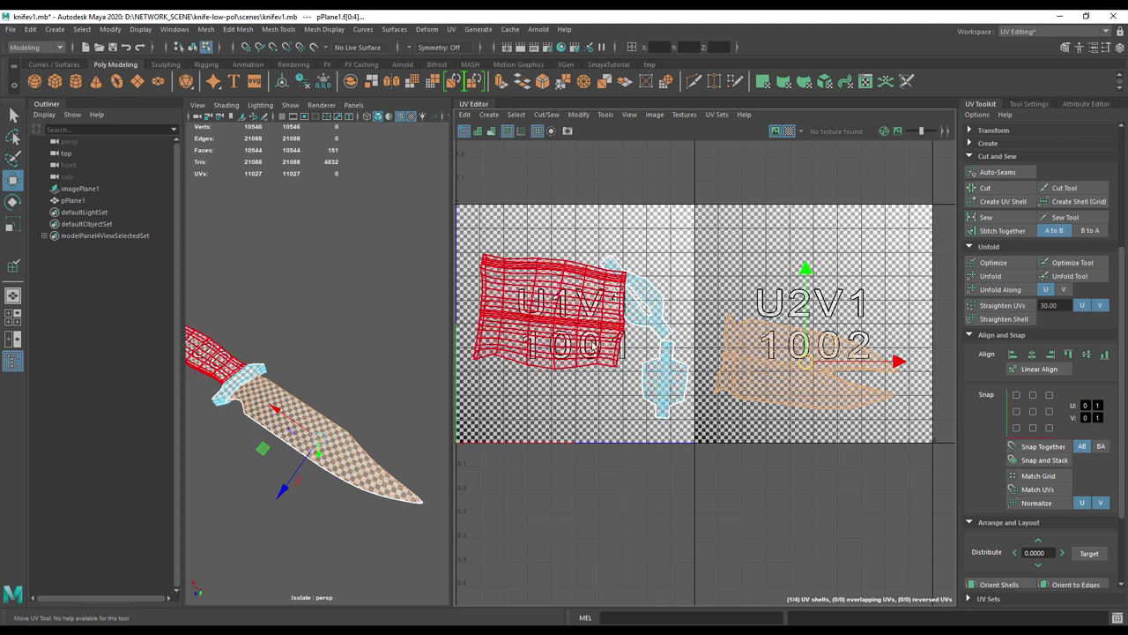
{"action": "left_click", "coordinate": [805, 346]}
{"action": "left_click", "coordinate": [776, 282]}
{"action": "left_click", "coordinate": [789, 130]}
- Rotate the blade shell upright with its tips pointing up and raise it inside the second tile
{"action": "left_click", "coordinate": [769, 335]}
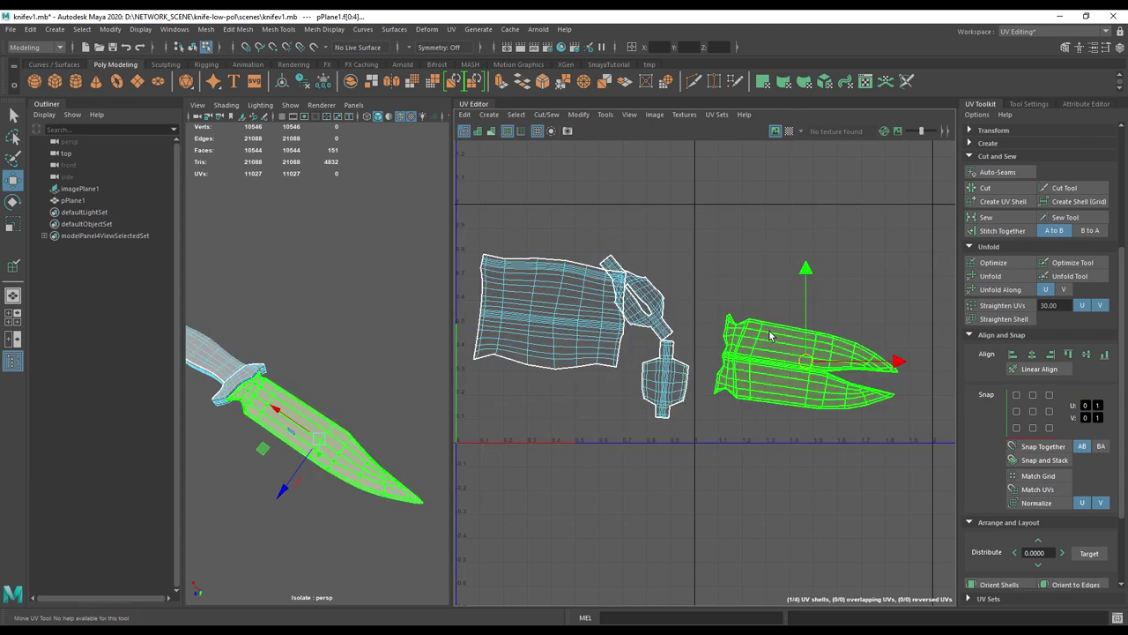
{"action": "key", "text": "e"}
{"action": "left_click_drag", "start_coordinate": [801, 280], "coordinate": [662, 374]}
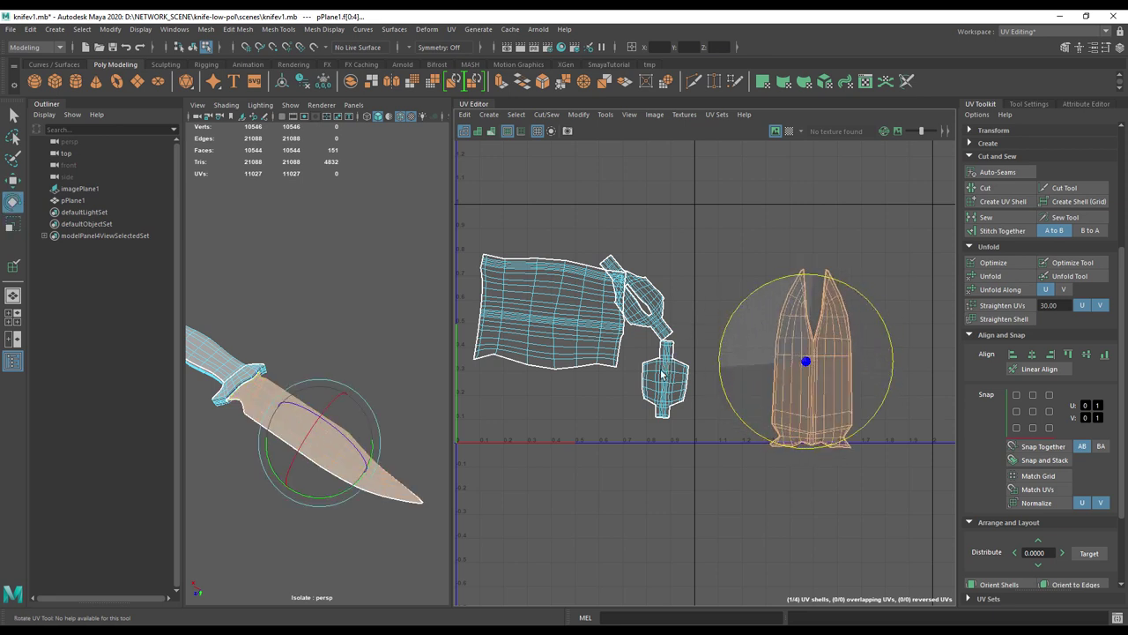
{"action": "left_click", "coordinate": [813, 357]}
{"action": "key", "text": "w"}
{"action": "left_click_drag", "start_coordinate": [806, 282], "coordinate": [804, 250]}
{"action": "key", "text": "r"}
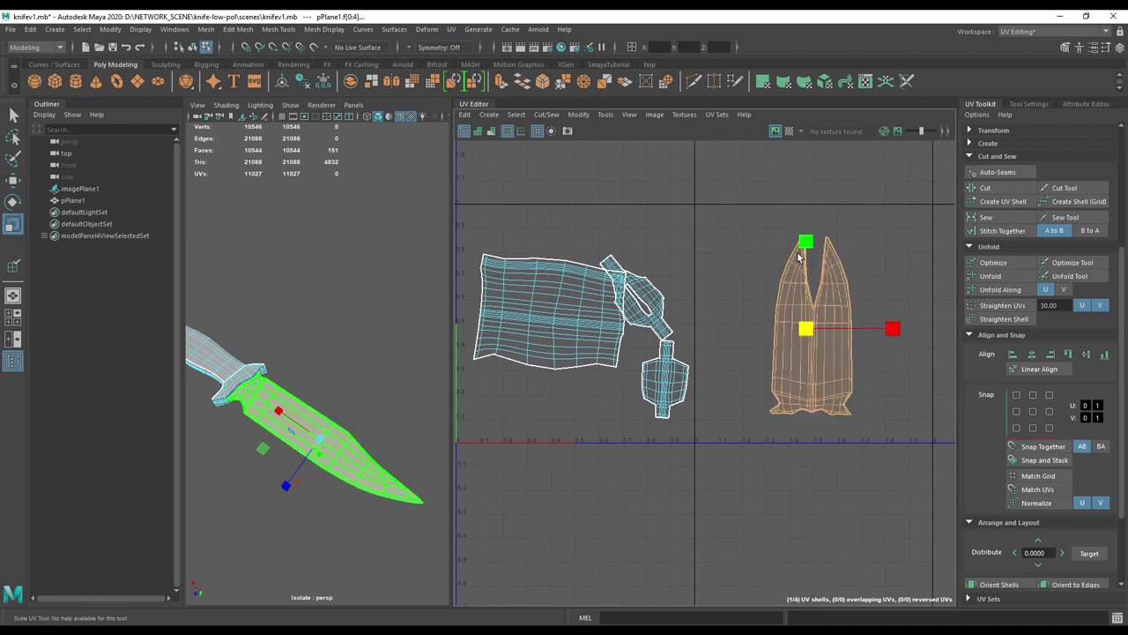
{"action": "key", "text": "e"}
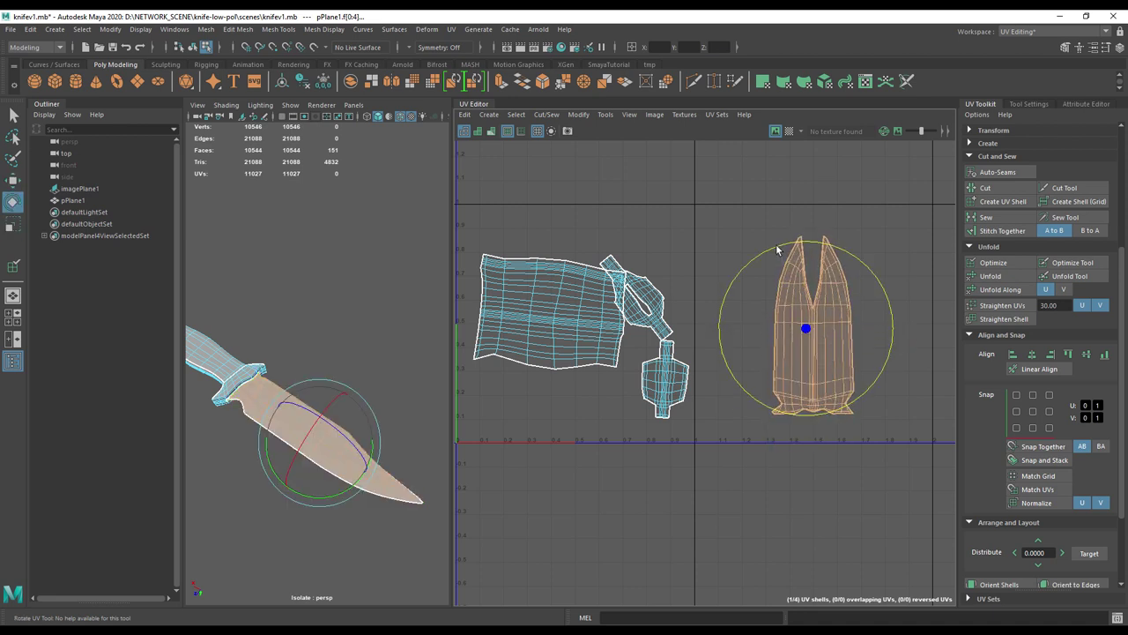
- Scale the upright blade shell up to nearly the tile's full height and shift it against the second tile's outer edge
{"action": "key", "text": "r"}
{"action": "left_click_drag", "start_coordinate": [807, 331], "coordinate": [931, 328]}
{"action": "key", "text": "w"}
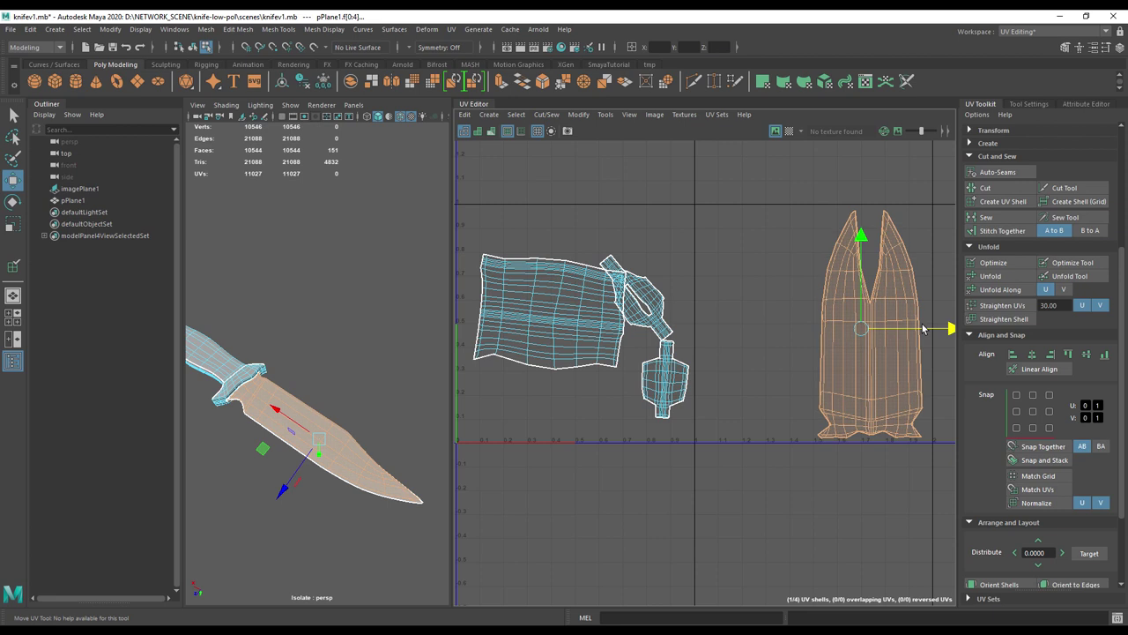
- Move the pommel and guard shells into the second tile beside the blade, rotating the guard shell upright
{"action": "left_click", "coordinate": [677, 375]}
{"action": "left_click_drag", "start_coordinate": [715, 376], "coordinate": [785, 376]}
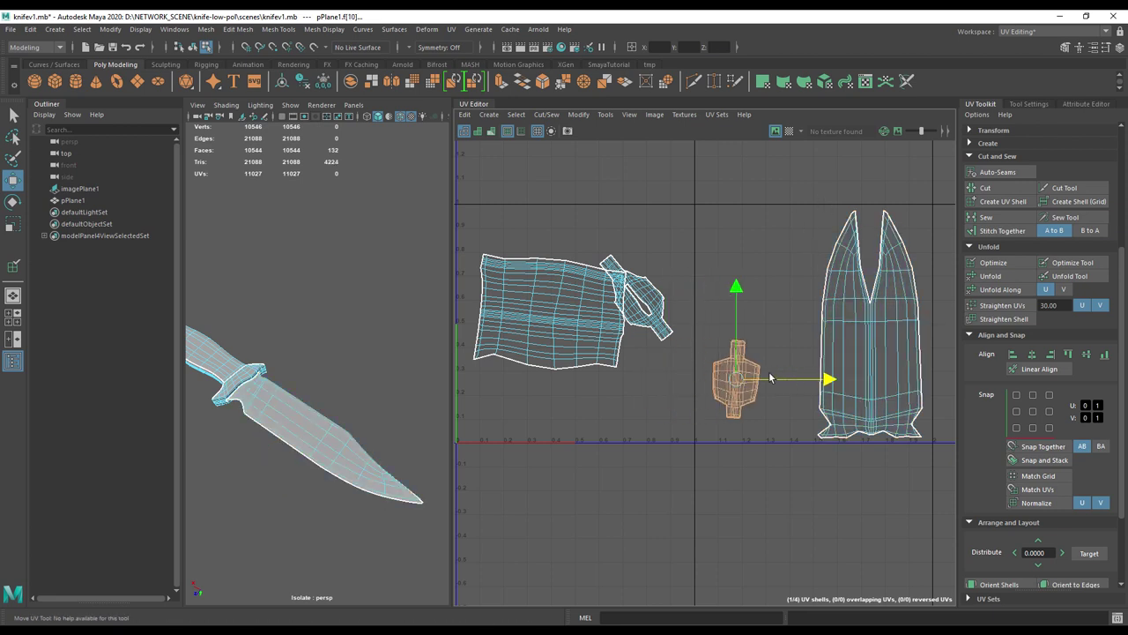
{"action": "key", "text": "e"}
{"action": "left_click", "coordinate": [642, 301]}
{"action": "left_click_drag", "start_coordinate": [691, 234], "coordinate": [828, 304]}
{"action": "key", "text": "w"}
- Scale the guard and pommel shells up together and position them without overlap next to the blade shell
{"action": "left_click", "coordinate": [749, 369], "text": "shift"}
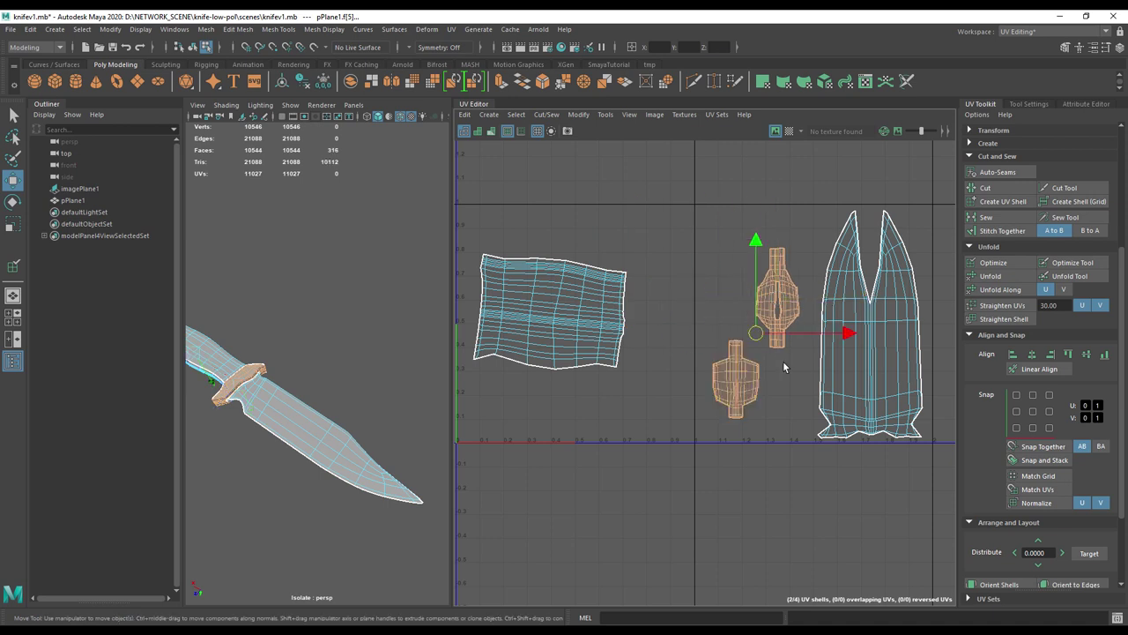
{"action": "key", "text": "r"}
{"action": "left_click_drag", "start_coordinate": [755, 334], "coordinate": [799, 342]}
{"action": "key", "text": "w"}
{"action": "left_click", "coordinate": [726, 399]}
{"action": "left_click_drag", "start_coordinate": [726, 398], "coordinate": [737, 376]}
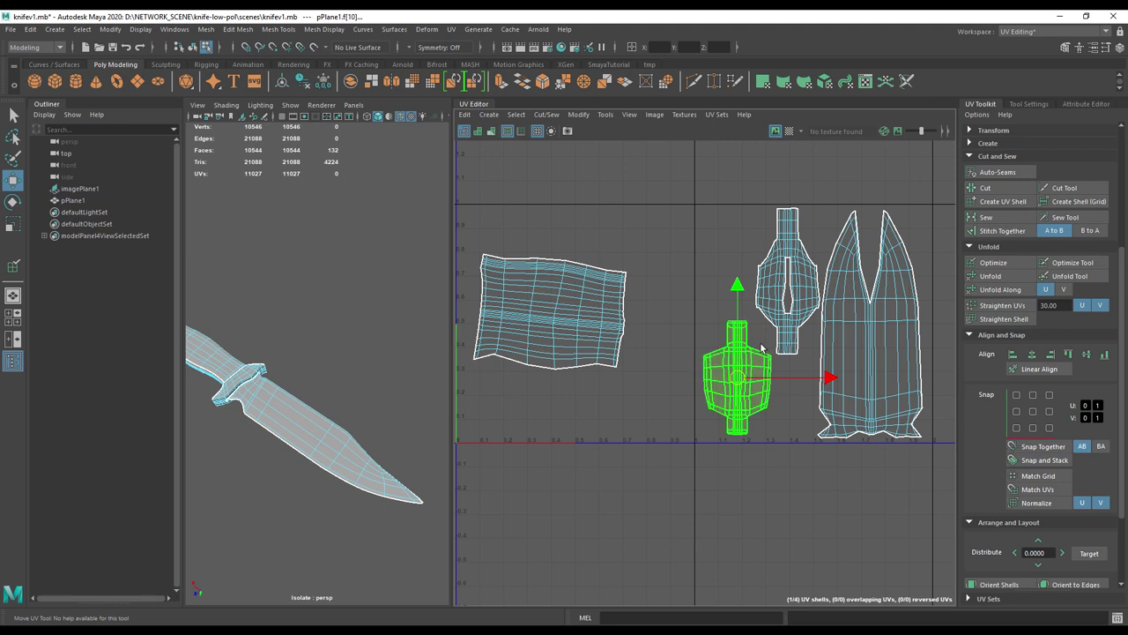
{"action": "left_click", "coordinate": [783, 295]}
{"action": "left_click_drag", "start_coordinate": [789, 294], "coordinate": [787, 301]}
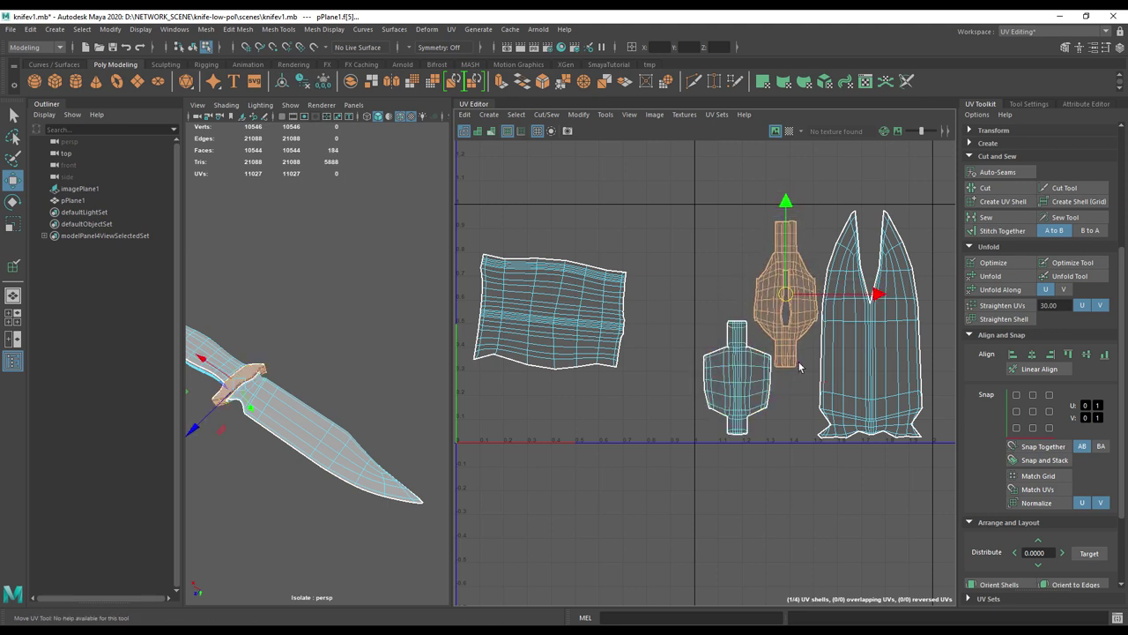
- Scale the grip shell up proportionally to span nearly the full width of the first tile
{"action": "middle_click_drag", "start_coordinate": [799, 367], "coordinate": [755, 380], "text": "alt"}
{"action": "middle_click_drag", "start_coordinate": [837, 353], "coordinate": [811, 314], "text": "alt"}
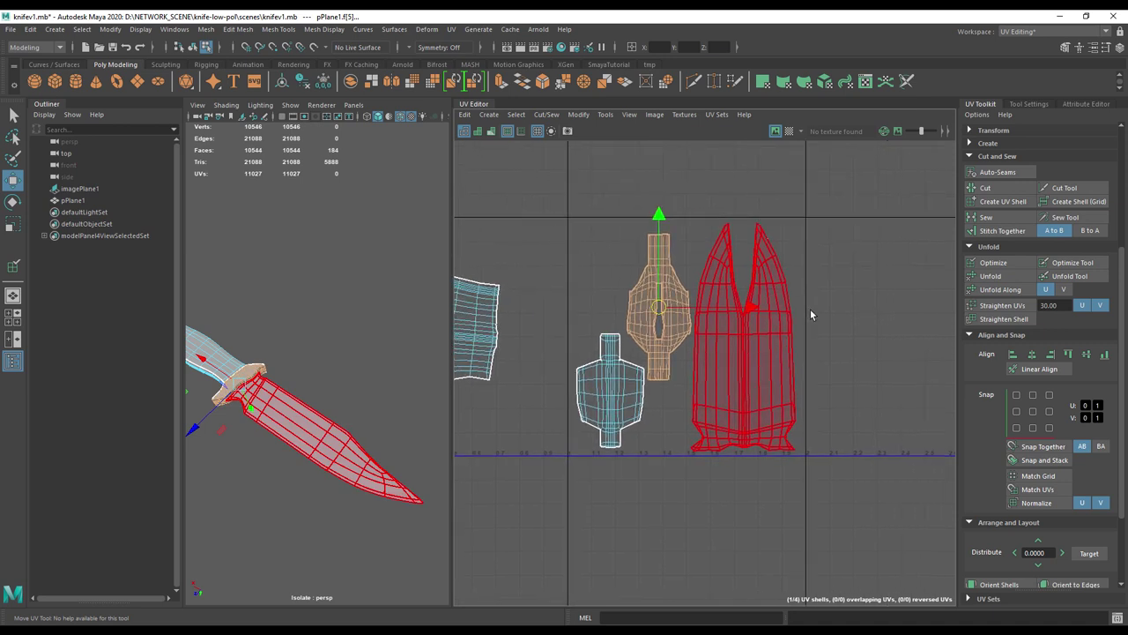
{"action": "middle_click_drag", "start_coordinate": [796, 358], "coordinate": [720, 370], "text": "alt"}
{"action": "middle_click_drag", "start_coordinate": [843, 335], "coordinate": [1033, 318], "text": "alt"}
{"action": "middle_click_drag", "start_coordinate": [623, 337], "coordinate": [655, 359], "text": "alt"}
{"action": "right_click_drag", "start_coordinate": [654, 359], "coordinate": [634, 347], "text": "alt"}
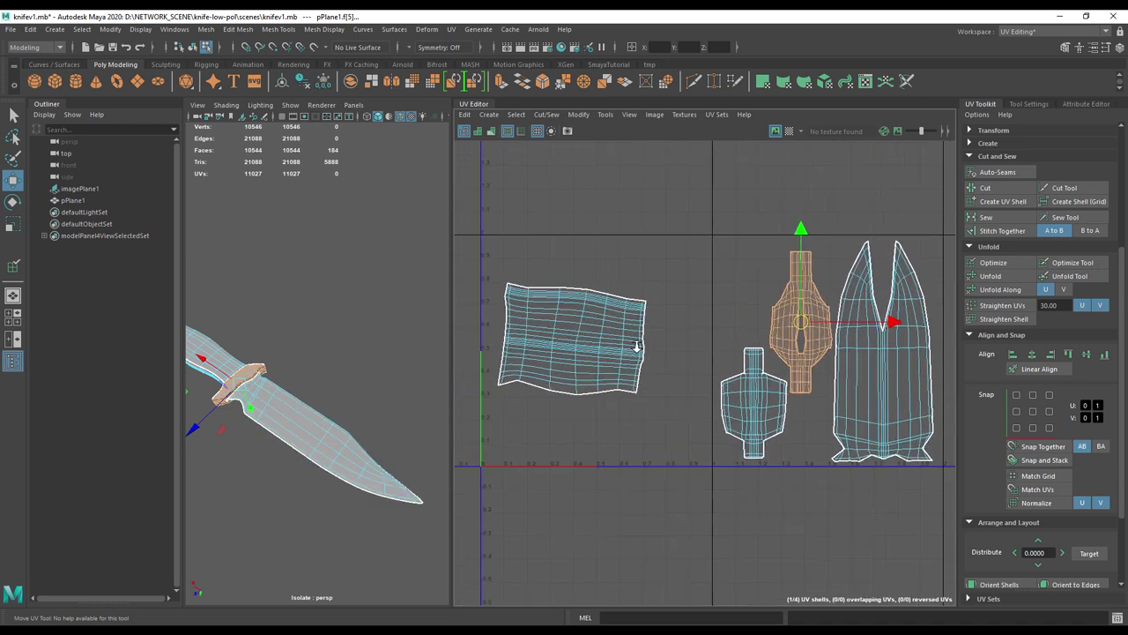
{"action": "middle_click_drag", "start_coordinate": [635, 348], "coordinate": [667, 361], "text": "alt"}
{"action": "right_click_drag", "start_coordinate": [667, 361], "coordinate": [640, 361], "text": "alt"}
{"action": "left_click", "coordinate": [649, 396]}
{"action": "key", "text": "r"}
{"action": "left_click_drag", "start_coordinate": [619, 359], "coordinate": [646, 369]}
{"action": "key", "text": "w"}
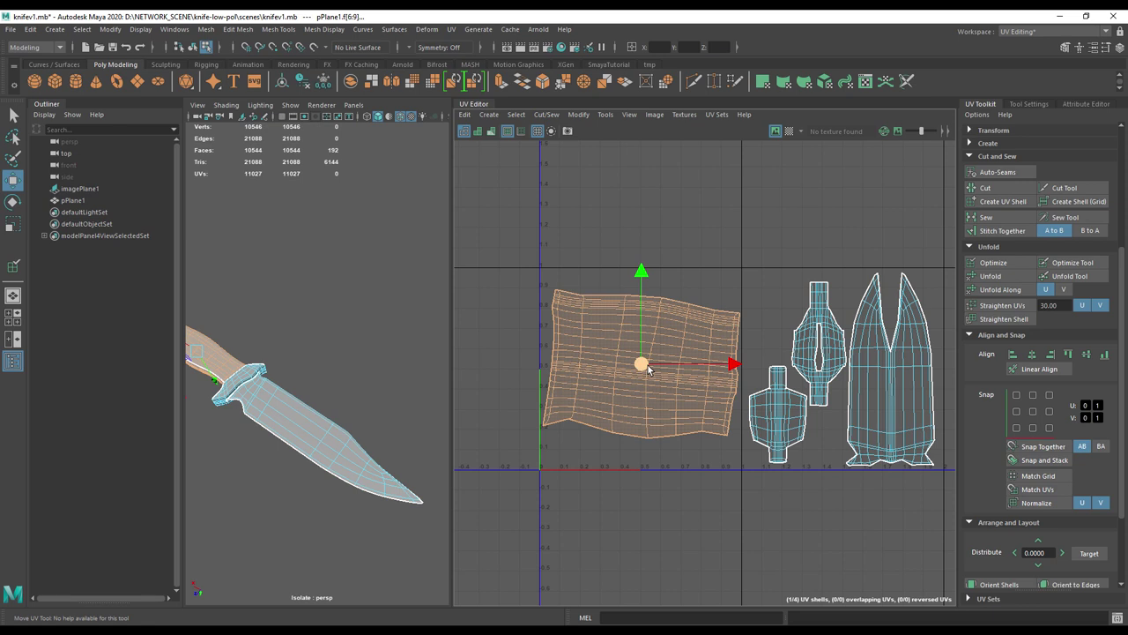
- Rotate the grip shell slightly to level it within the first tile, and clear the selection
{"action": "key", "text": "r"}
{"action": "key", "text": "e"}
{"action": "left_click_drag", "start_coordinate": [629, 282], "coordinate": [625, 282]}
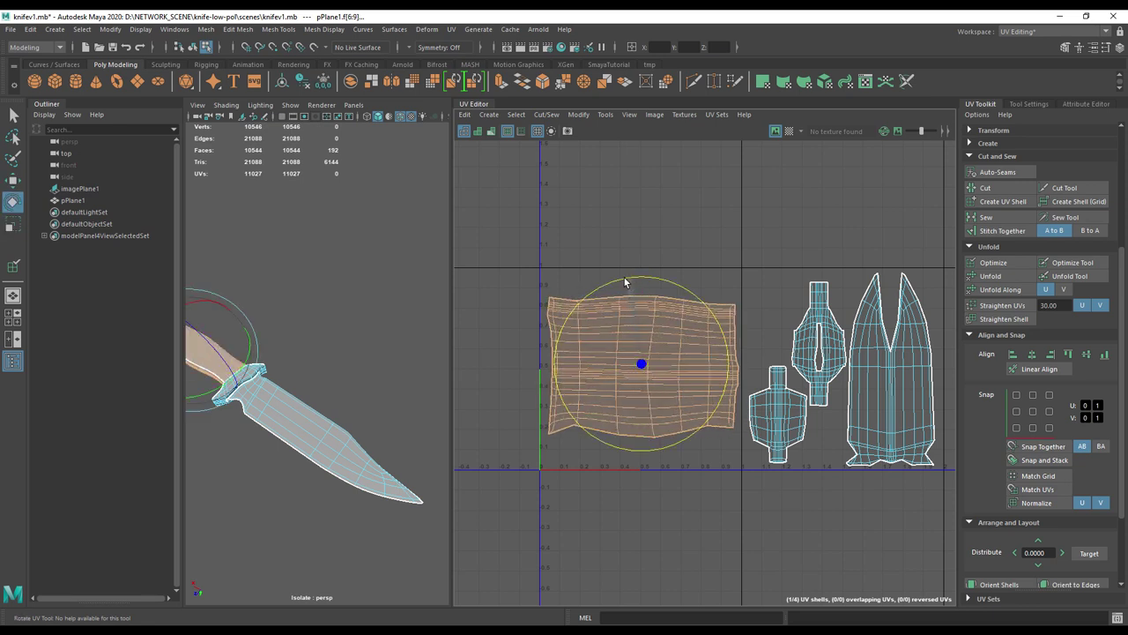
{"action": "left_click", "coordinate": [708, 272]}
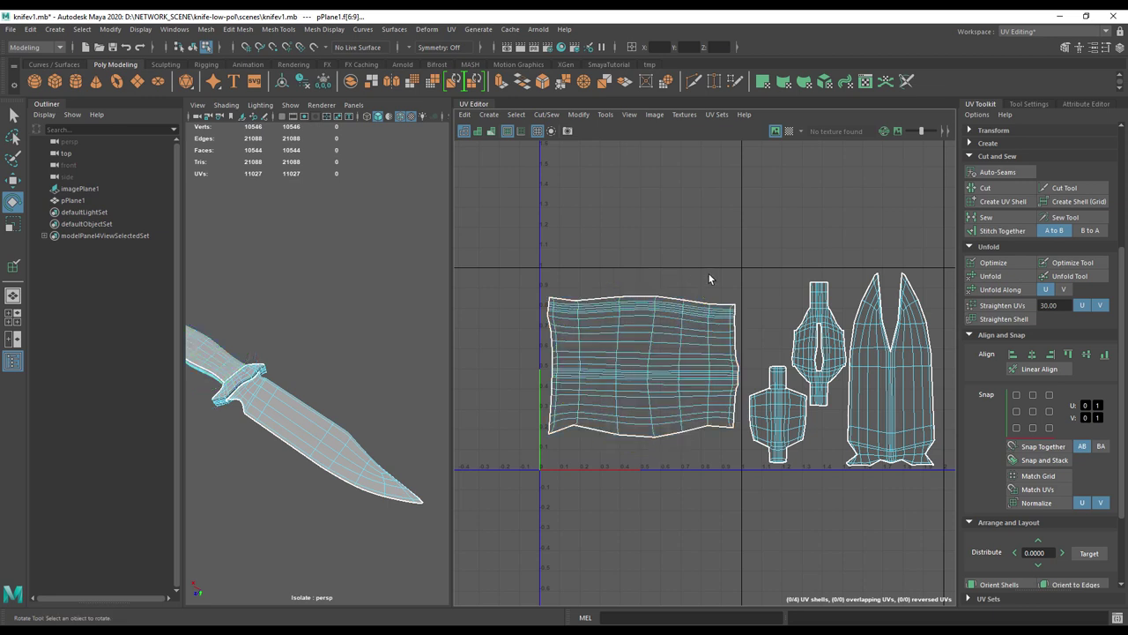
- Show the checker map on the knife and inspect the pattern on the grip up close
{"action": "left_click_drag", "start_coordinate": [313, 422], "coordinate": [592, 403], "text": "alt"}
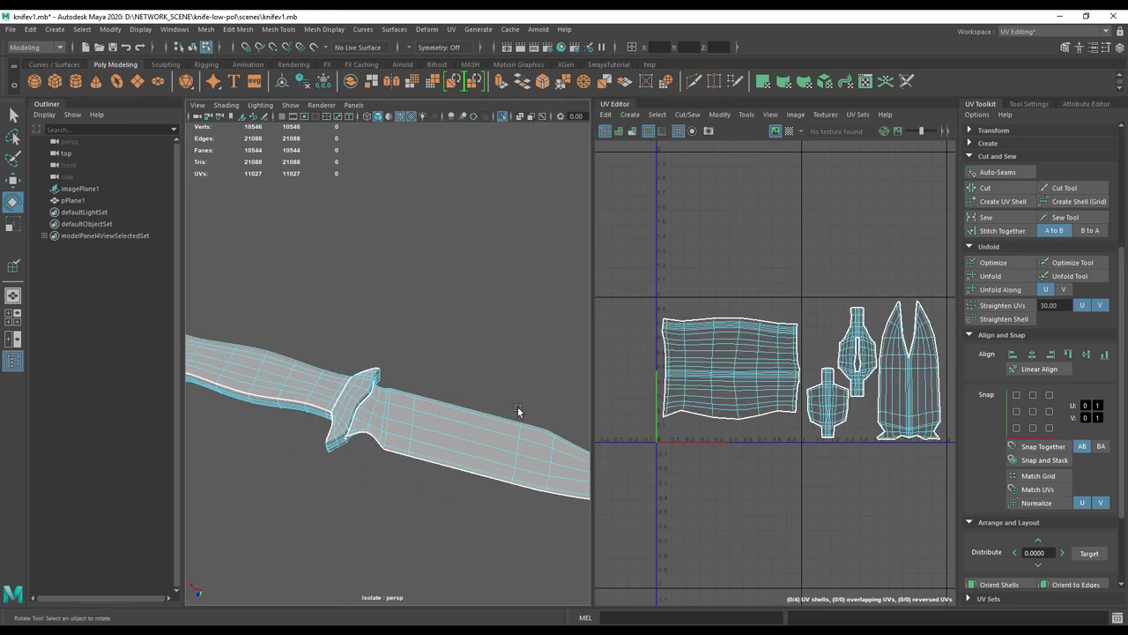
{"action": "right_click_drag", "start_coordinate": [530, 386], "coordinate": [467, 383], "text": "alt"}
{"action": "middle_click_drag", "start_coordinate": [466, 383], "coordinate": [408, 372], "text": "alt"}
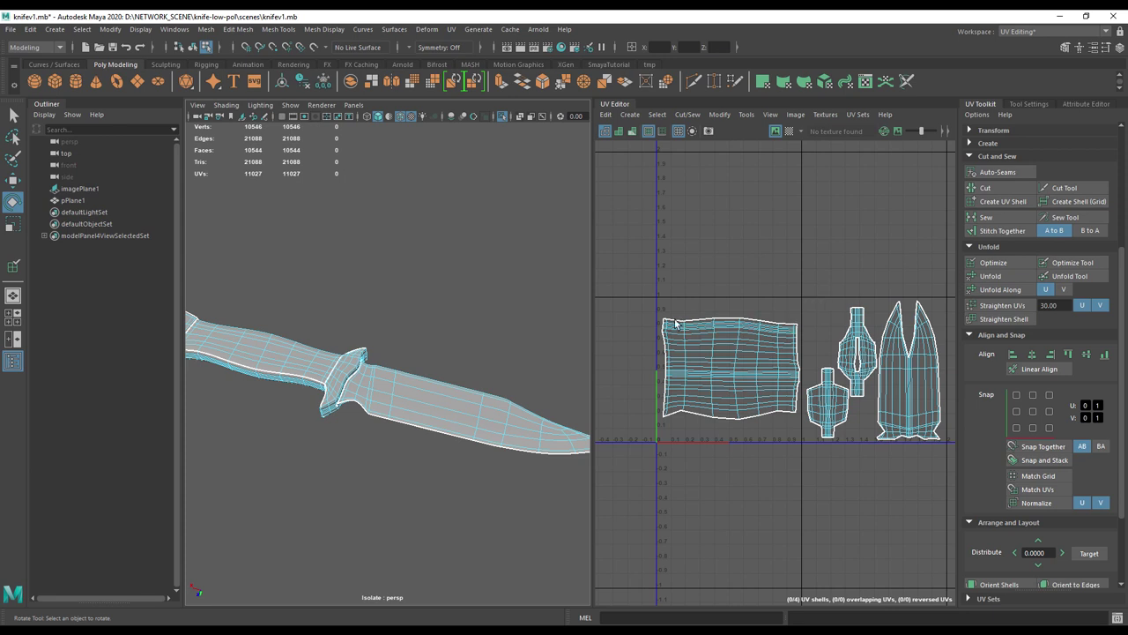
{"action": "left_click", "coordinate": [789, 131]}
{"action": "left_click_drag", "start_coordinate": [485, 335], "coordinate": [449, 402], "text": "alt"}
{"action": "middle_click_drag", "start_coordinate": [449, 402], "coordinate": [548, 438], "text": "alt"}
{"action": "left_click_drag", "start_coordinate": [548, 438], "coordinate": [308, 467], "text": "alt"}
{"action": "right_click_drag", "start_coordinate": [308, 467], "coordinate": [573, 494], "text": "alt"}
{"action": "middle_click_drag", "start_coordinate": [540, 486], "coordinate": [621, 488], "text": "alt"}
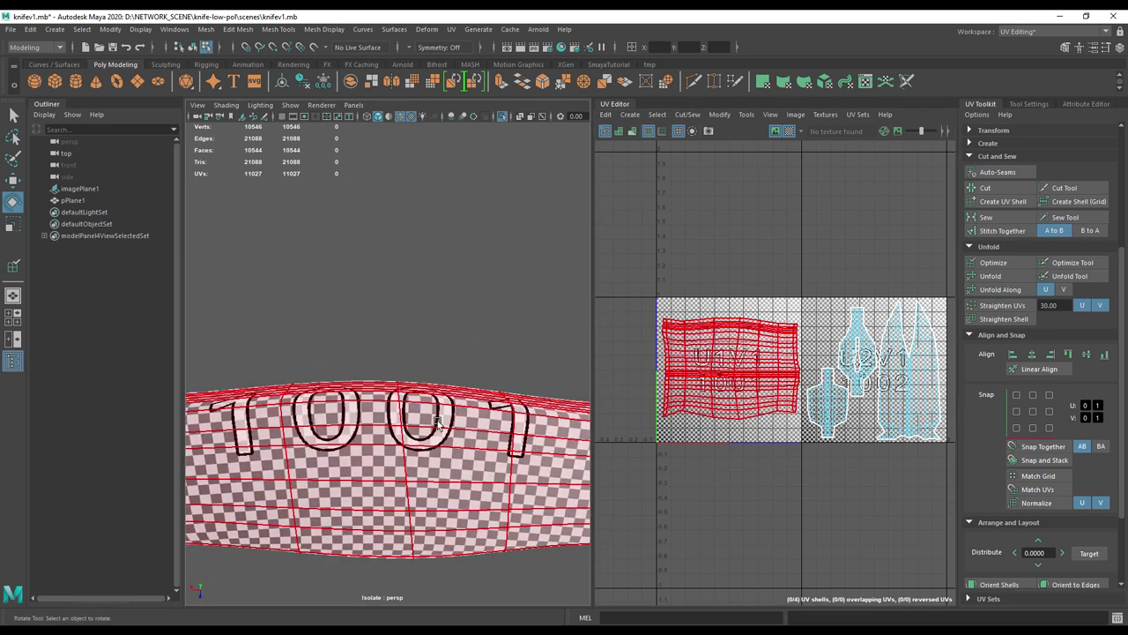
{"action": "middle_click_drag", "start_coordinate": [498, 416], "coordinate": [143, 317], "text": "alt"}
{"action": "middle_click_drag", "start_coordinate": [528, 441], "coordinate": [106, 397], "text": "alt"}
- Inspect the checker pattern across the whole knife in a wider viewport and compare it with the two-tile layout
{"action": "left_click_drag", "start_coordinate": [312, 354], "coordinate": [320, 201], "text": "alt"}
{"action": "scroll", "coordinate": [397, 349], "scroll_direction": "down", "scroll_amount": 6}
{"action": "left_click_drag", "start_coordinate": [379, 262], "coordinate": [476, 504], "text": "alt"}
{"action": "scroll", "coordinate": [431, 509], "scroll_direction": "down", "scroll_amount": 3}
{"action": "left_click_drag", "start_coordinate": [660, 454], "coordinate": [701, 454]}
{"action": "left_click_drag", "start_coordinate": [573, 492], "coordinate": [483, 474], "text": "alt"}
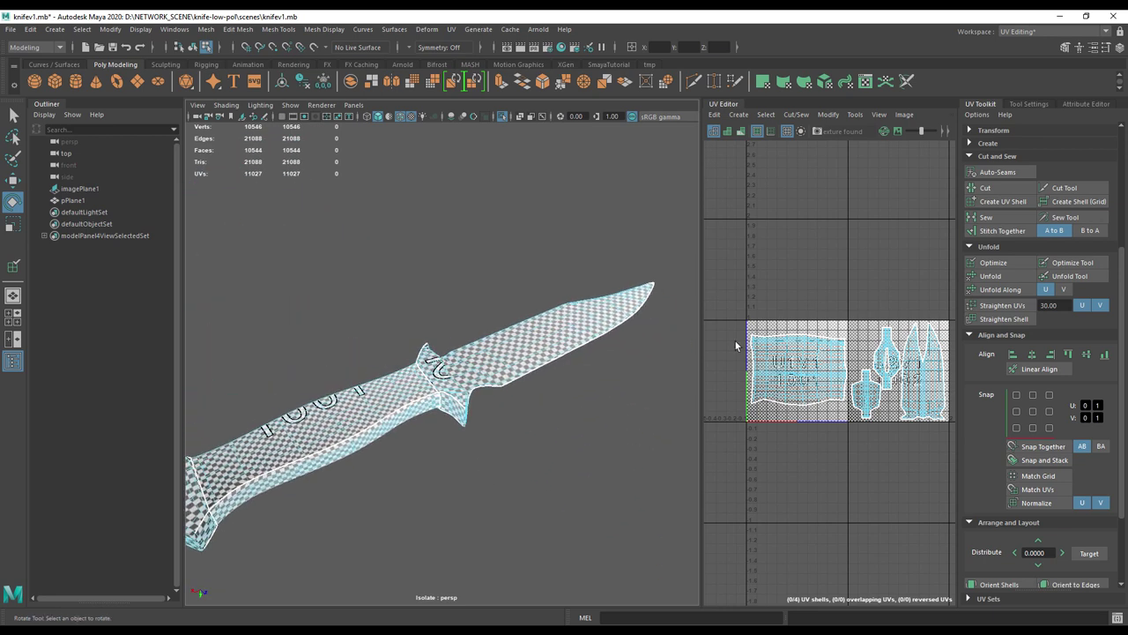
{"action": "key", "text": "e"}
{"action": "middle_click_drag", "start_coordinate": [812, 369], "coordinate": [796, 386], "text": "alt"}
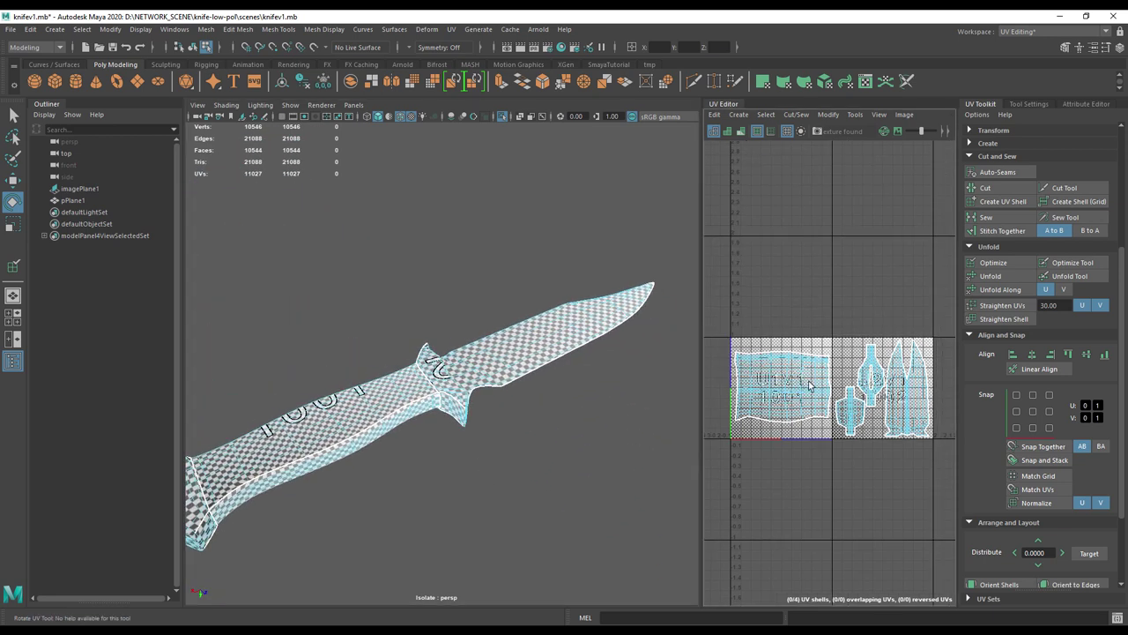
{"action": "left_click", "coordinate": [849, 377]}
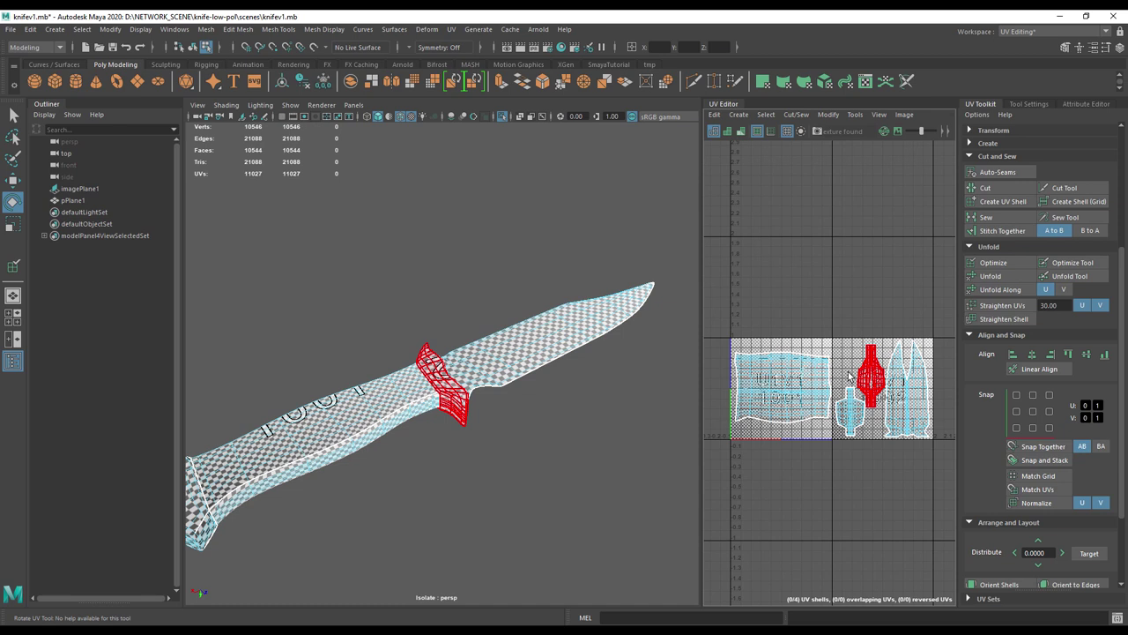